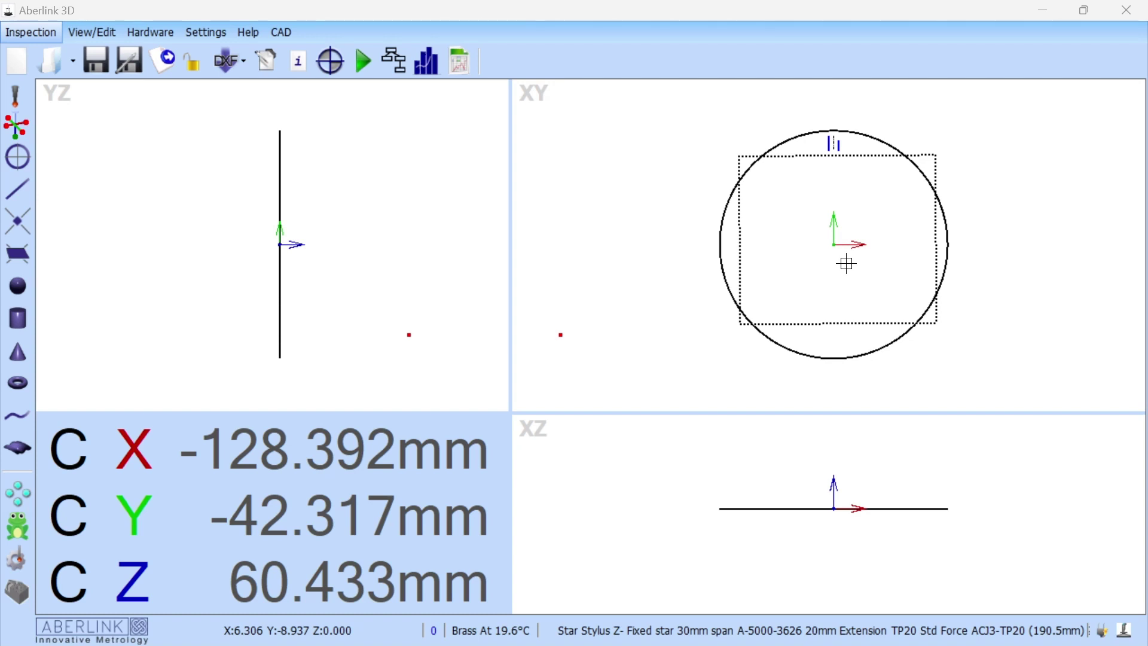
- Measure the circle's diameter in the XY view, check its dimension details, and delete the temporary dimension
scroll(846, 264, "up", 1)
scroll(805, 256, "down", 1)
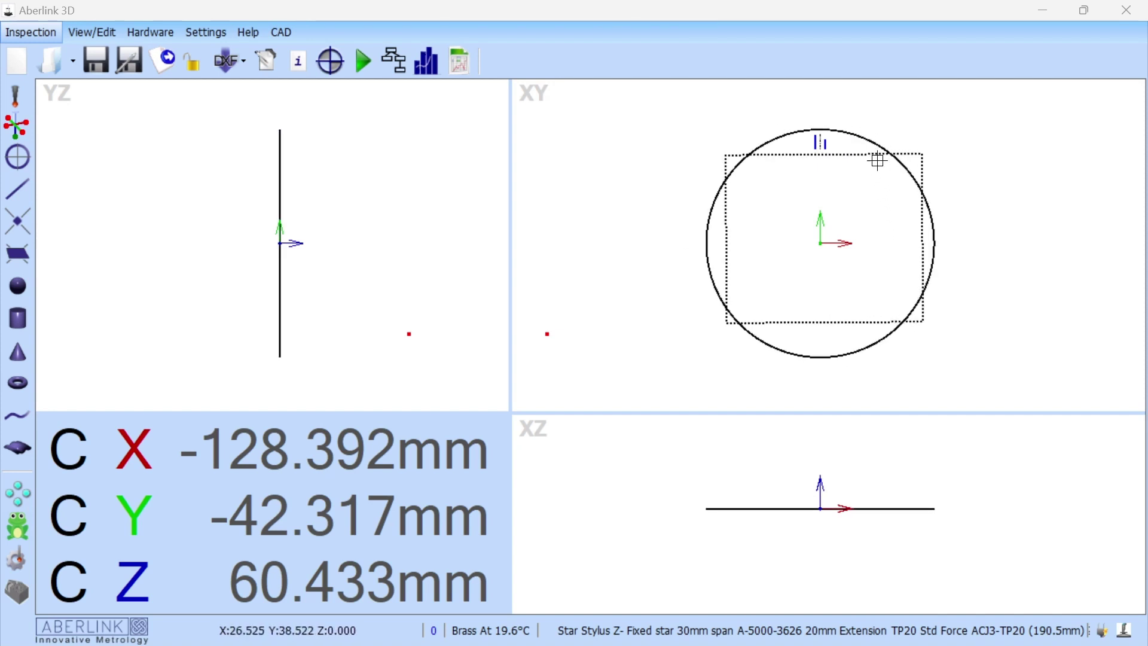
left_click(861, 137)
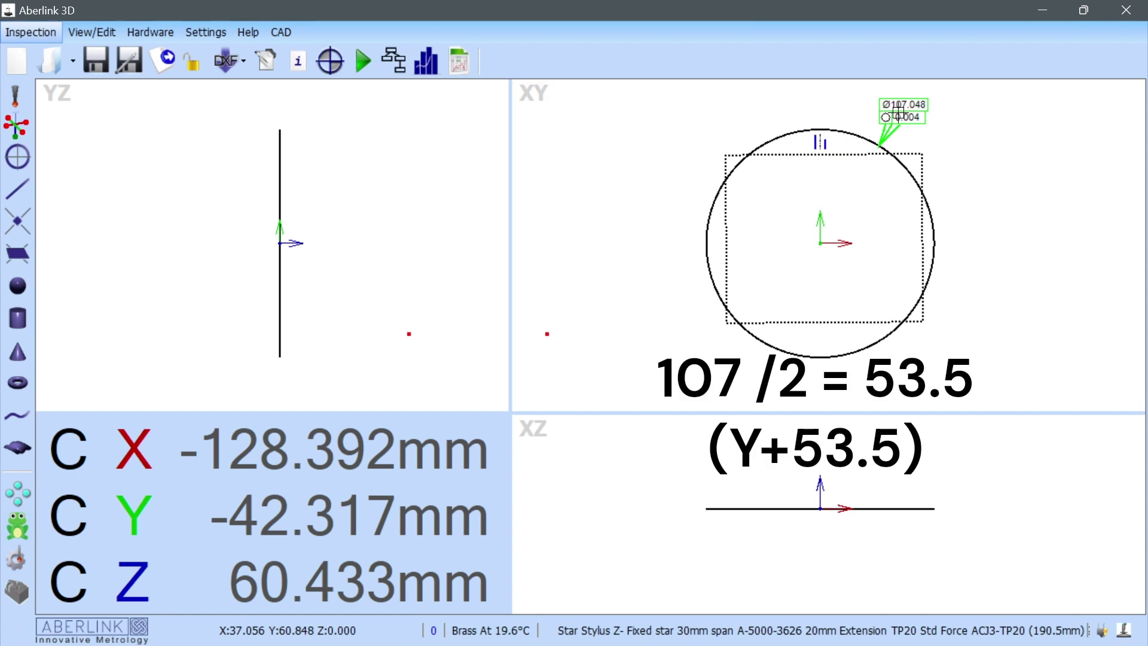
double_click(898, 112)
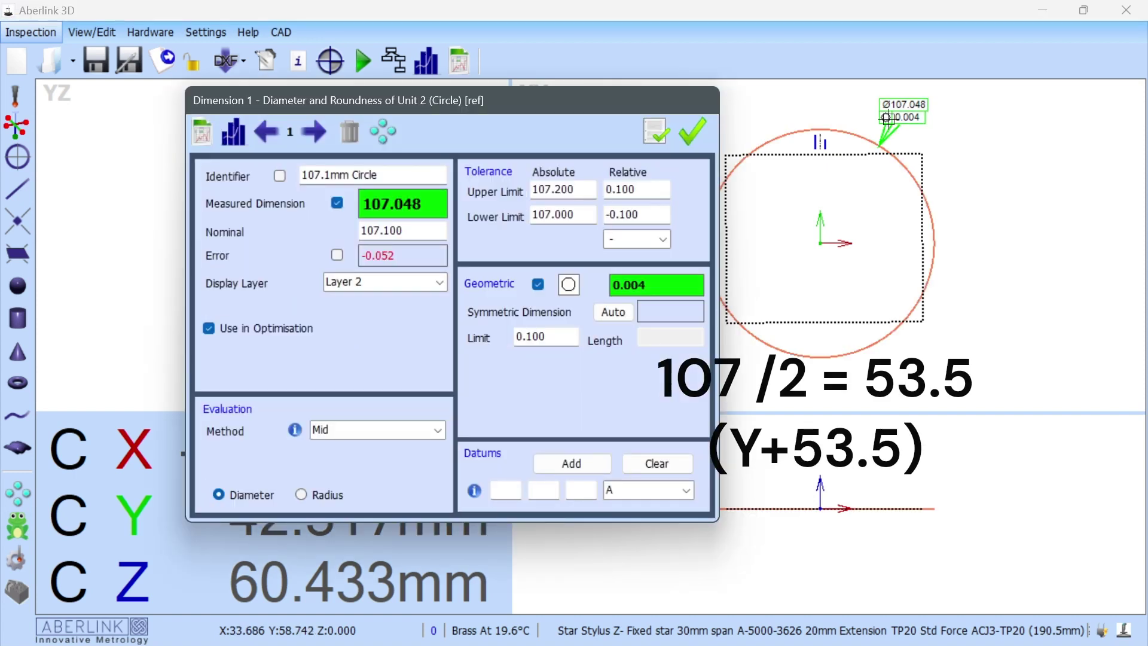
left_click(350, 132)
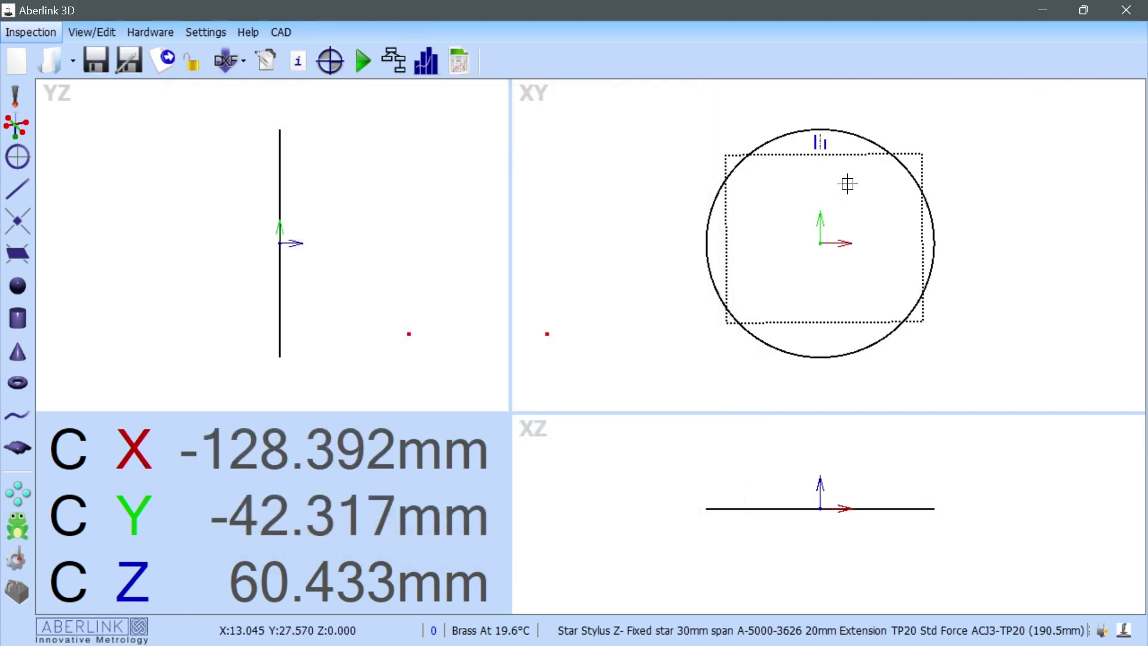
- Open the Unit 1 plane's details, maximise them, and display its list of CNC moves
left_click(854, 156)
right_click(854, 157)
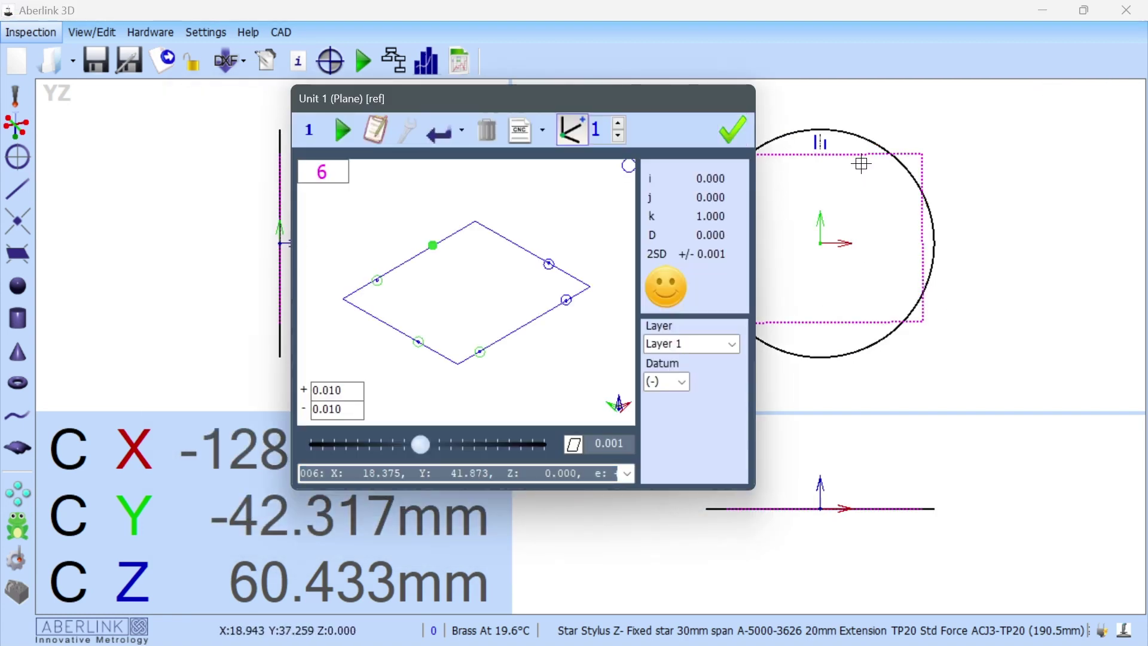
left_click_drag(648, 105, 561, 91)
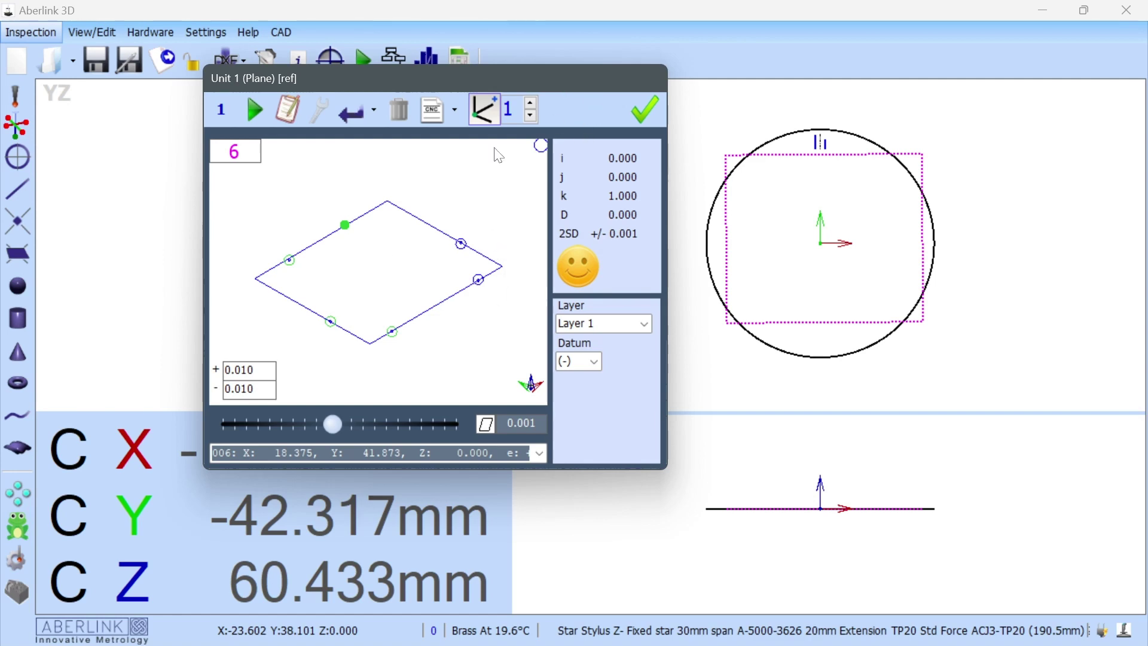
double_click(449, 81)
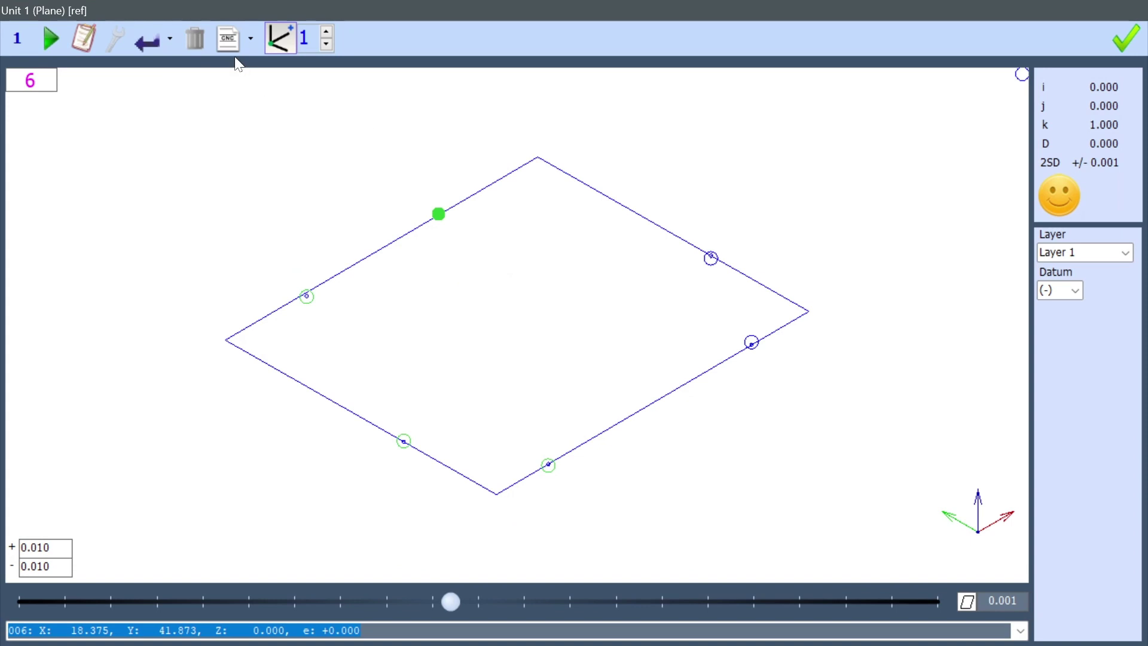
left_click(231, 41)
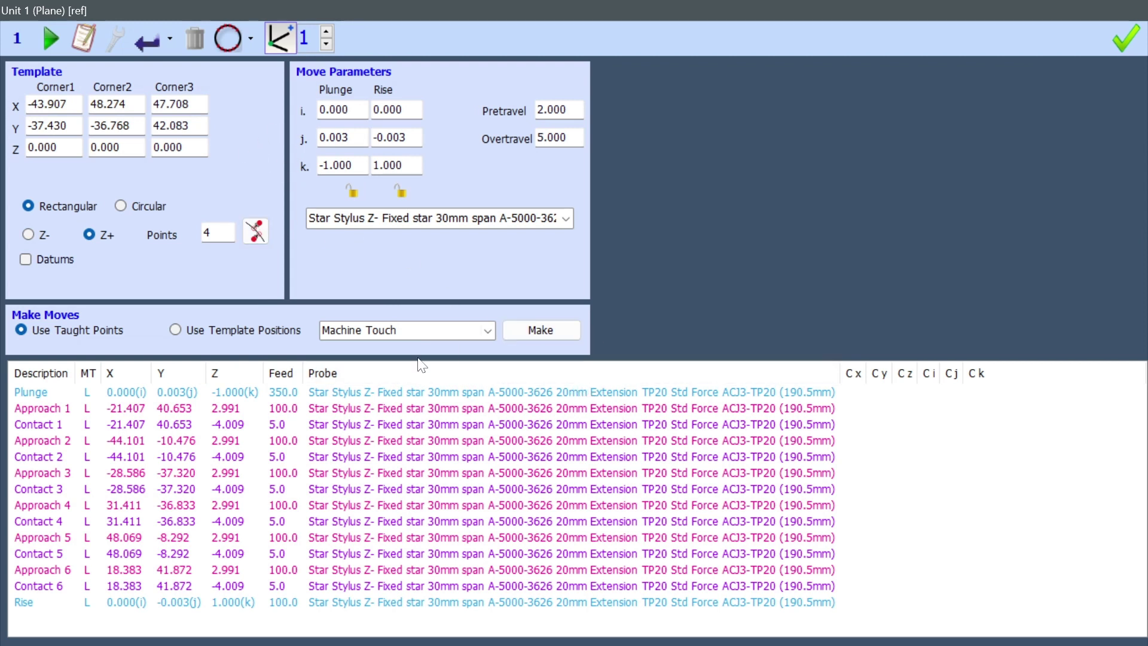
- Insert four Move Via rows above Approach 1 in the plane's list of moves
right_click(56, 411)
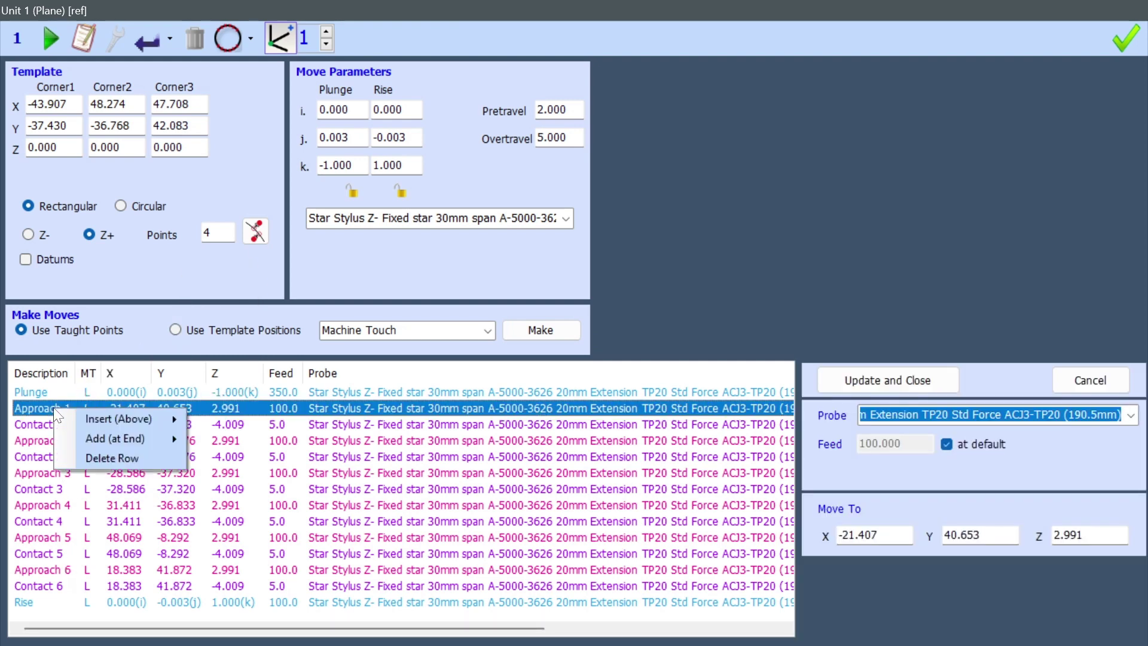
mouse_move(97, 417)
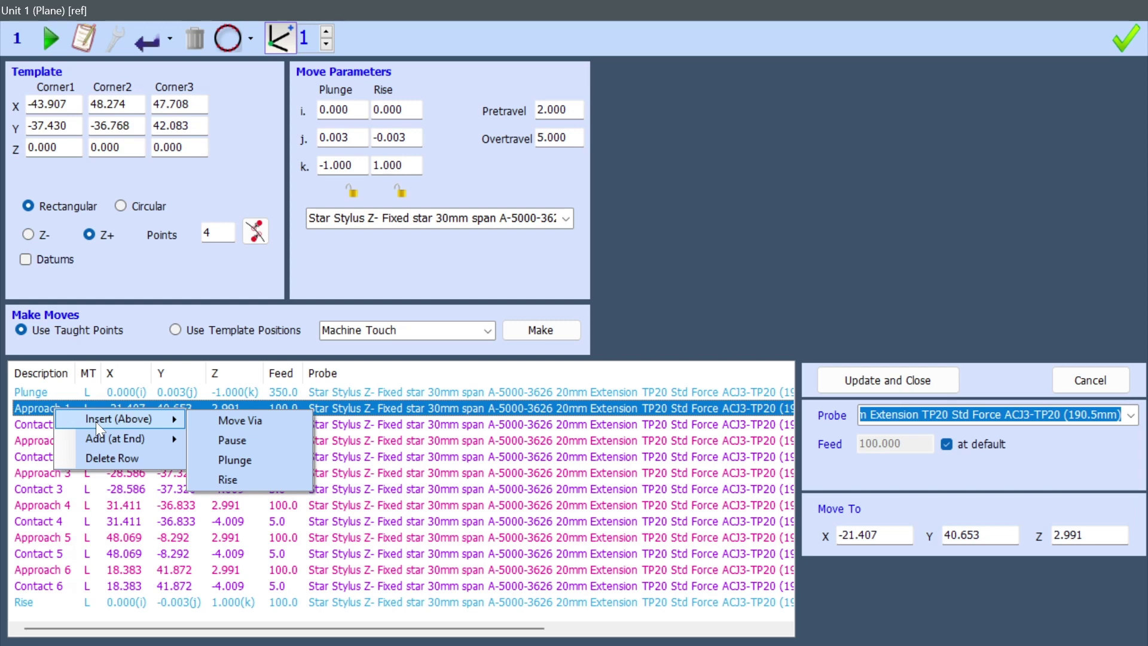
left_click(218, 420)
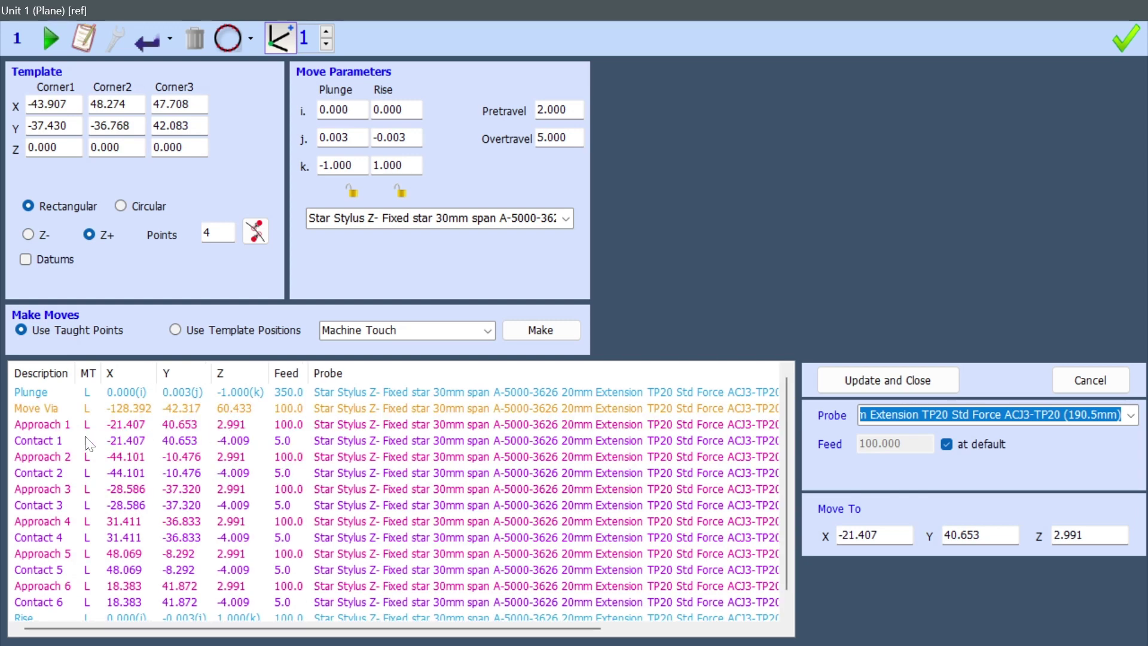
right_click(58, 425)
mouse_move(116, 437)
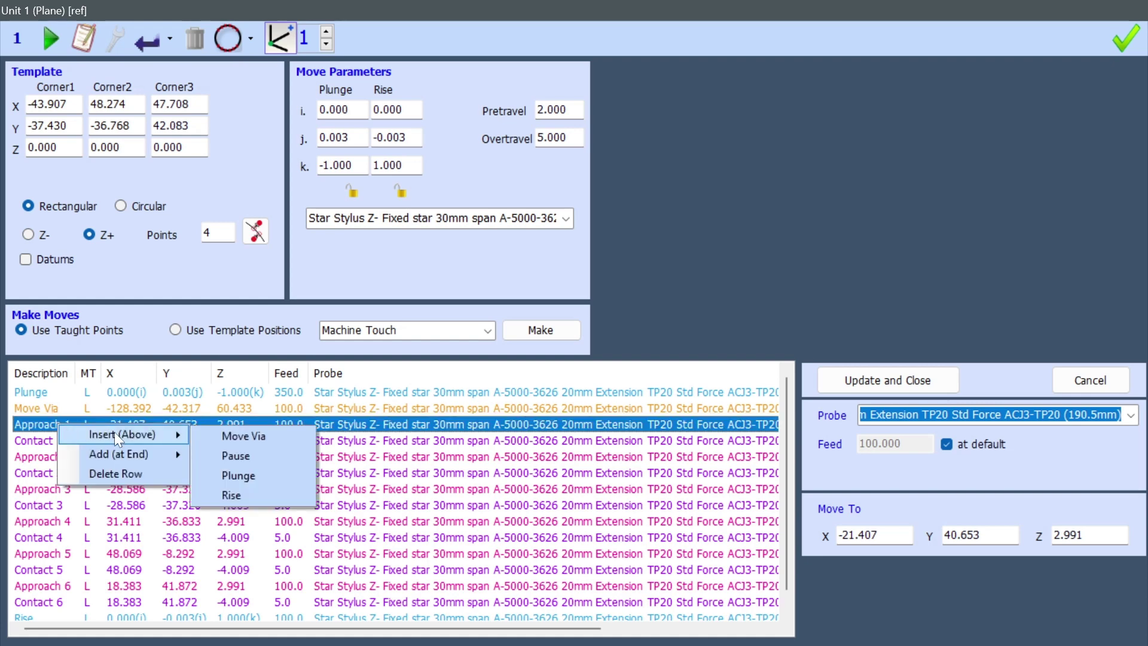
left_click(222, 436)
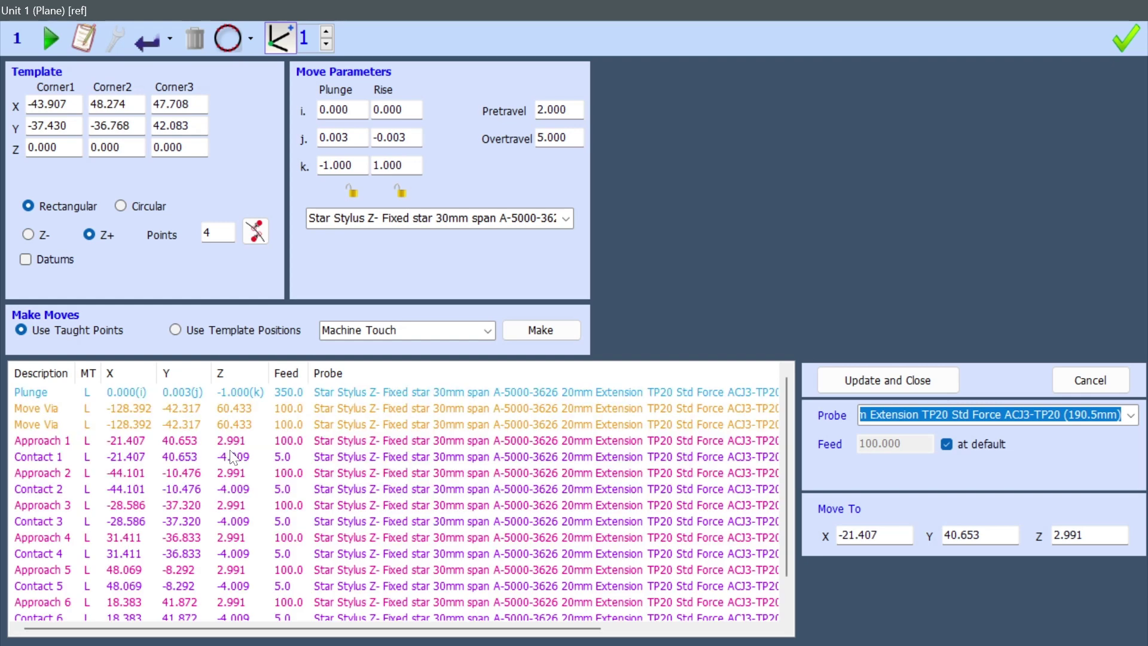
right_click(60, 440)
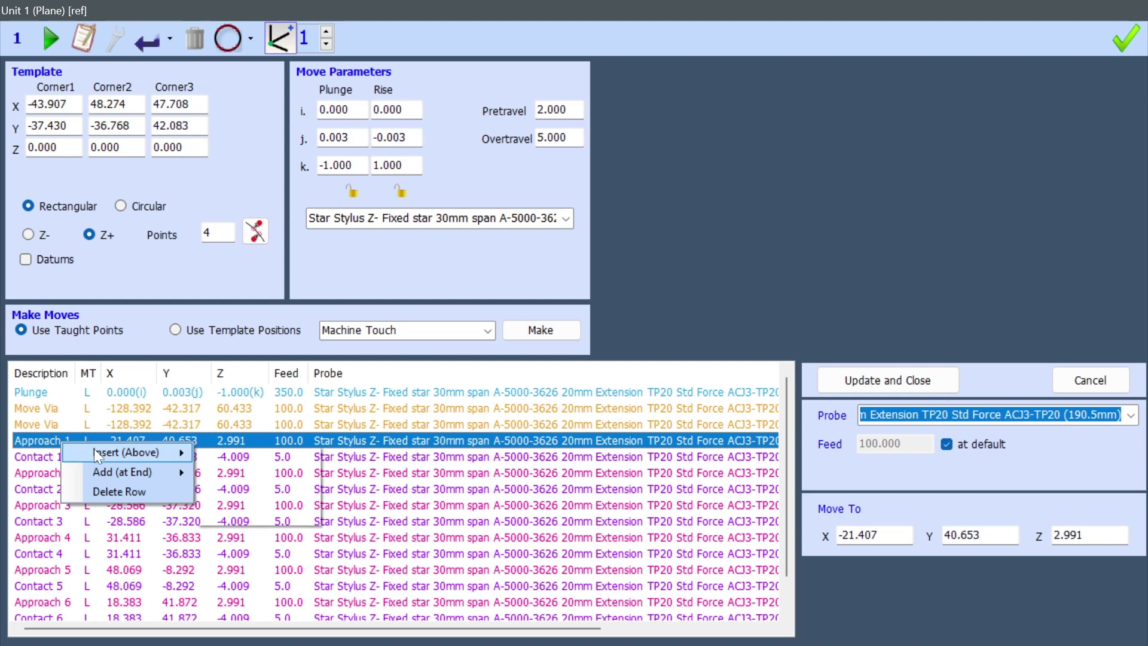
mouse_move(94, 449)
left_click(222, 452)
right_click(59, 456)
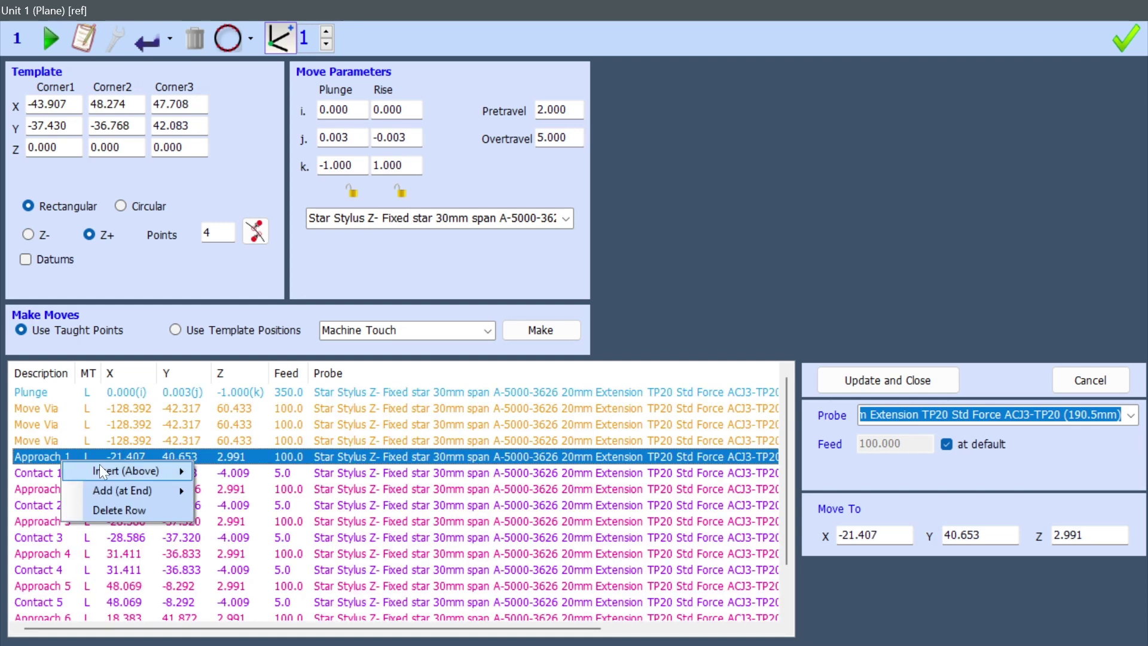
mouse_move(162, 473)
left_click(239, 471)
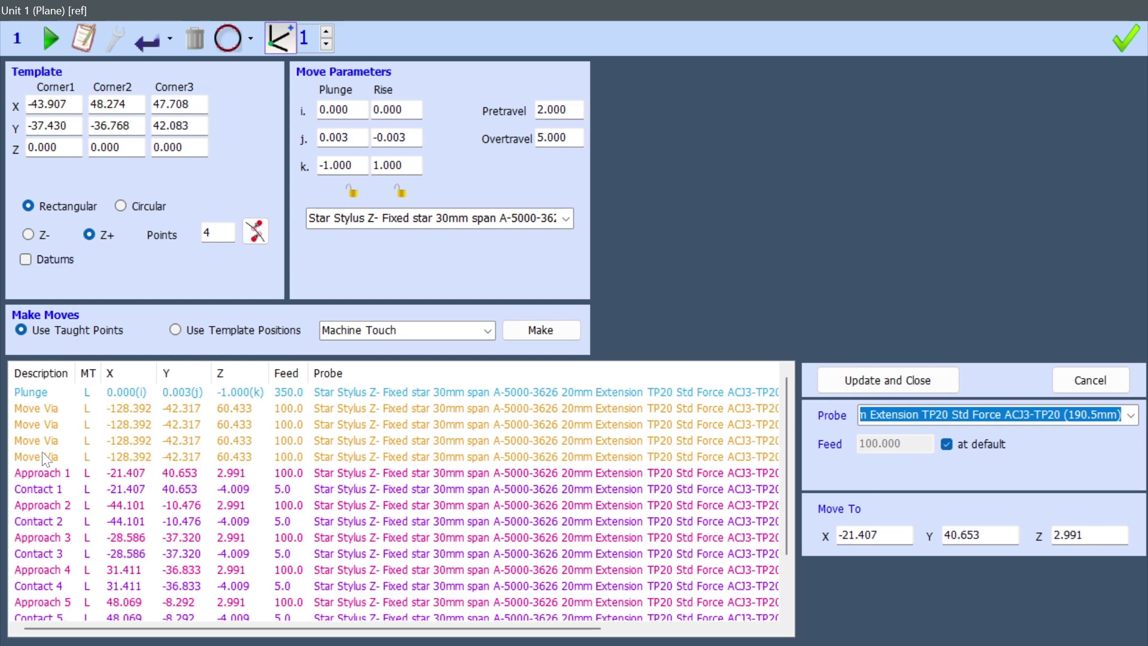
- Insert a Pause between the second and third Move Via rows
right_click(39, 440)
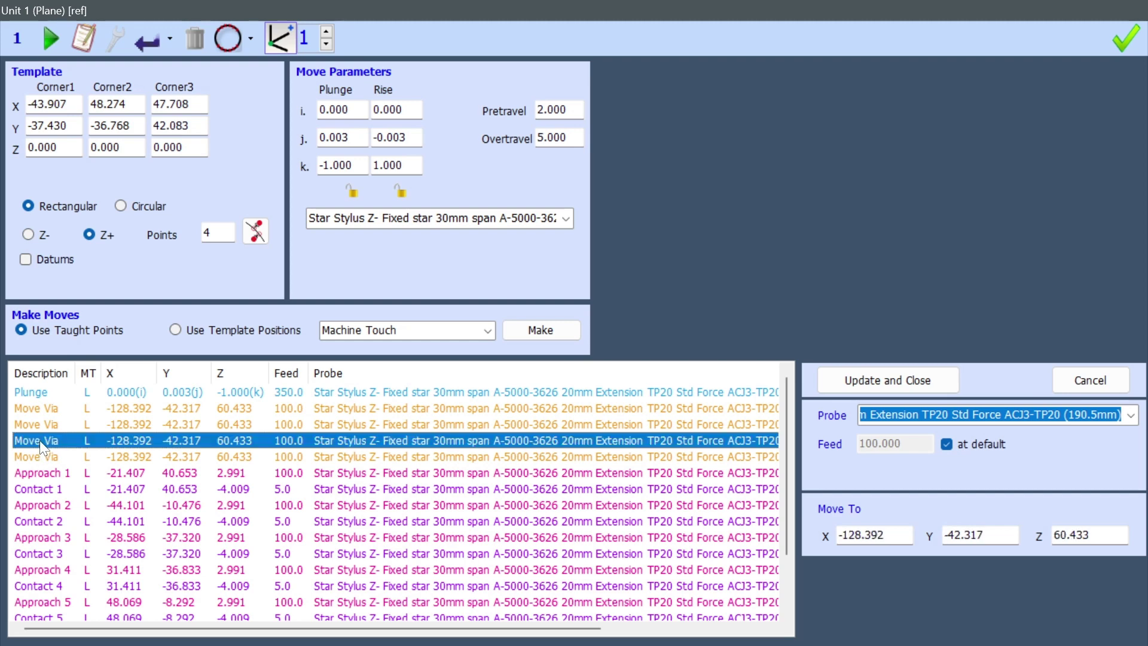
mouse_move(77, 446)
left_click(195, 473)
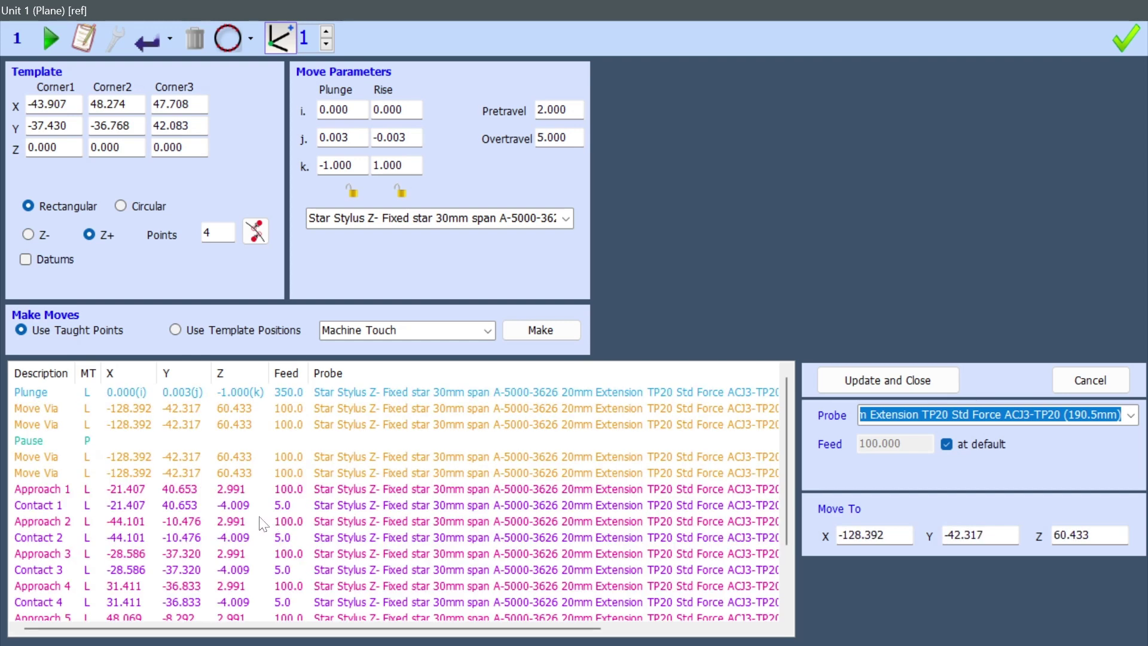
left_click(128, 408)
left_click(130, 425)
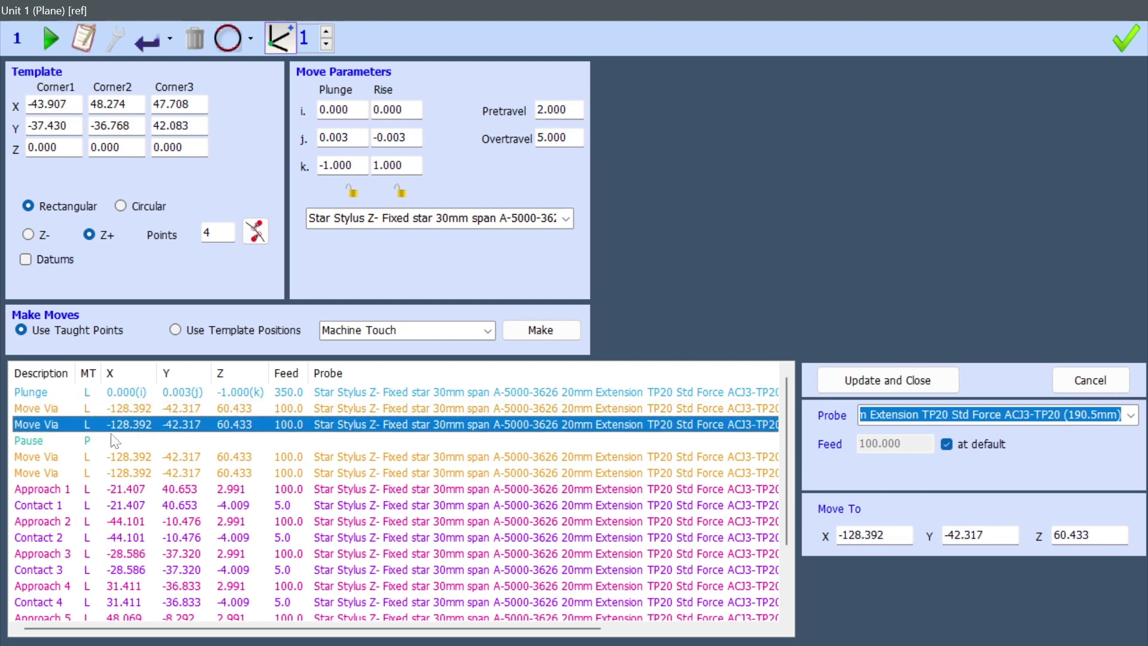
left_click(90, 443)
left_click(119, 457)
left_click(126, 473)
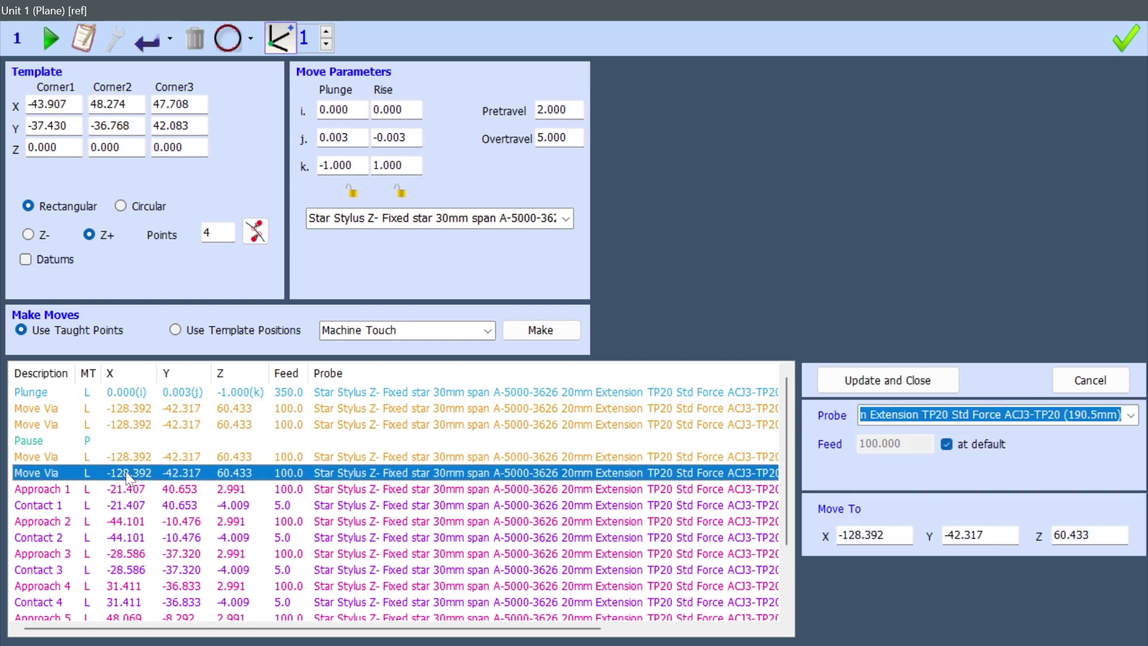
- Set the target position of all four Move Via rows together to X 0, Y 53.5 and Z 50
left_click(196, 410)
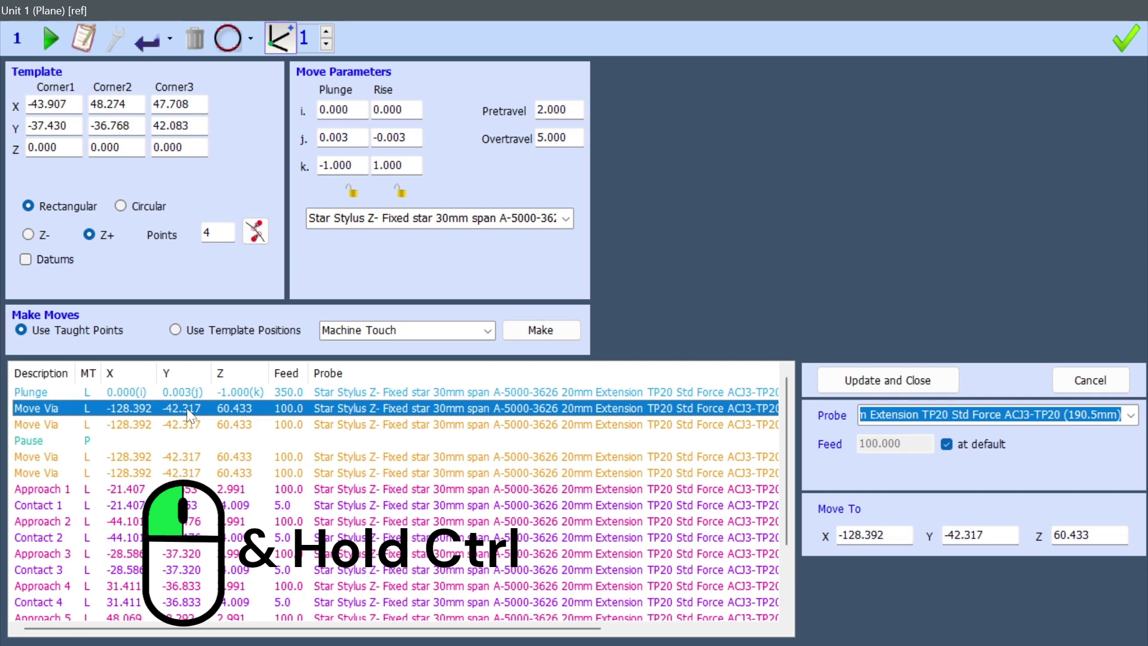
left_click(198, 426, "ctrl")
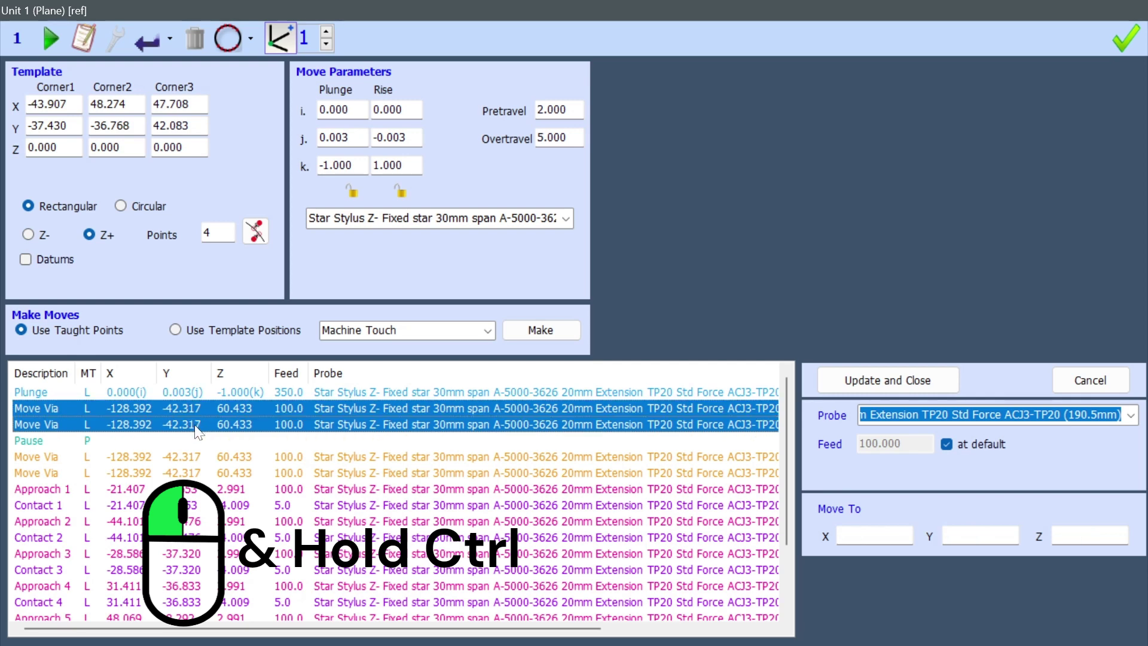
left_click(193, 457, "ctrl")
left_click(198, 473, "ctrl")
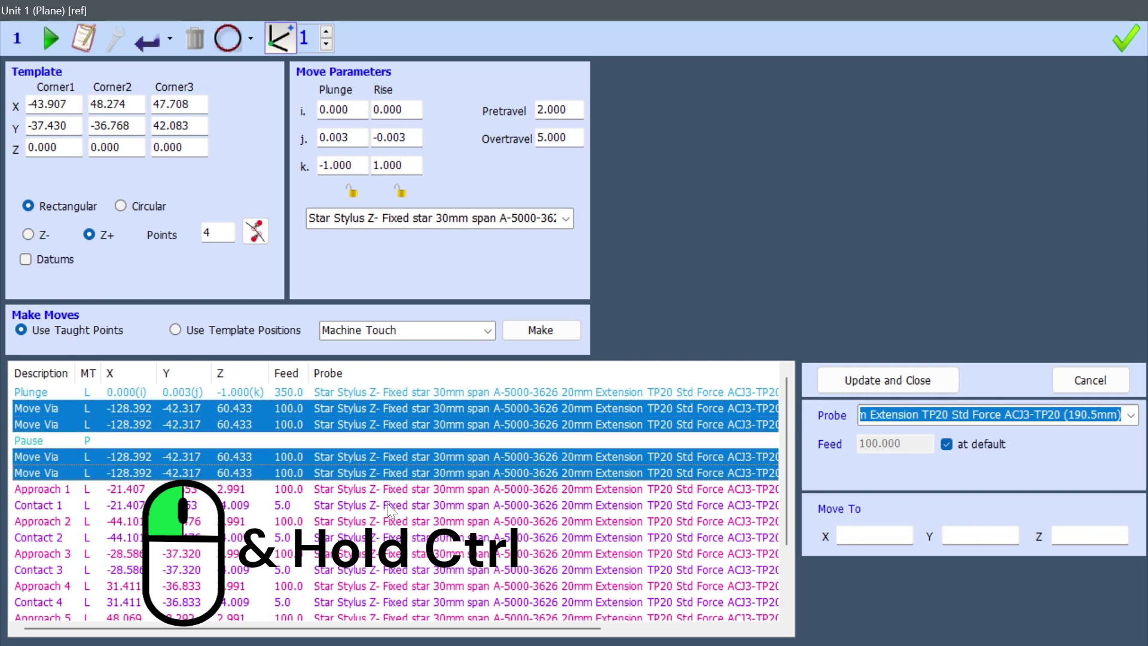
left_click(873, 535)
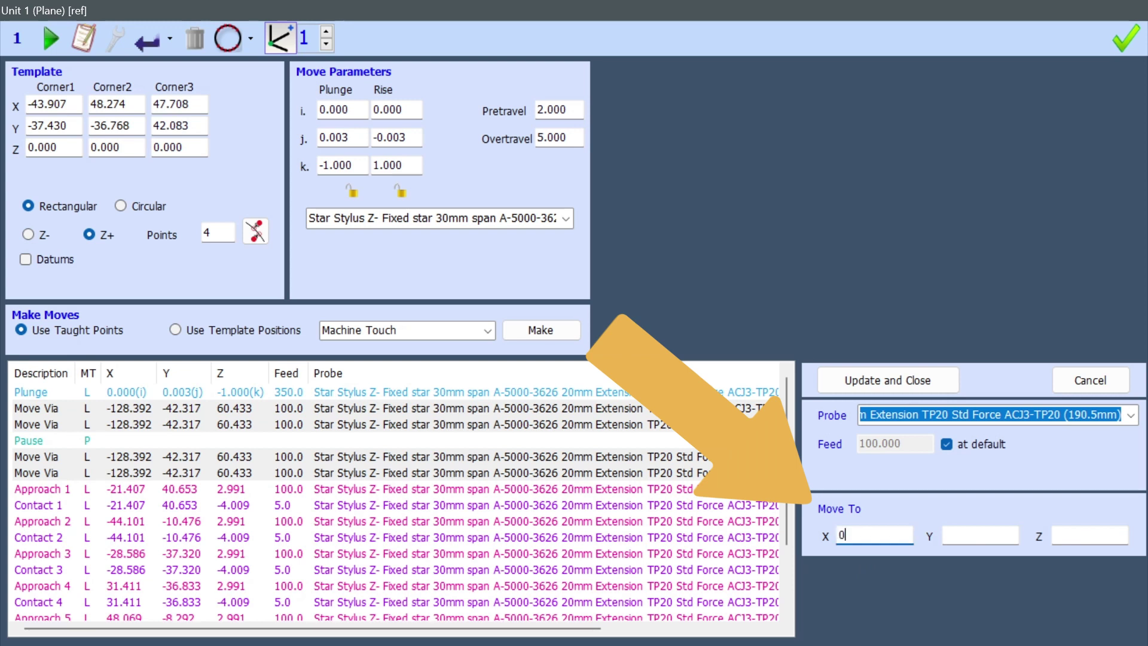
key("Tab")
type("53.5")
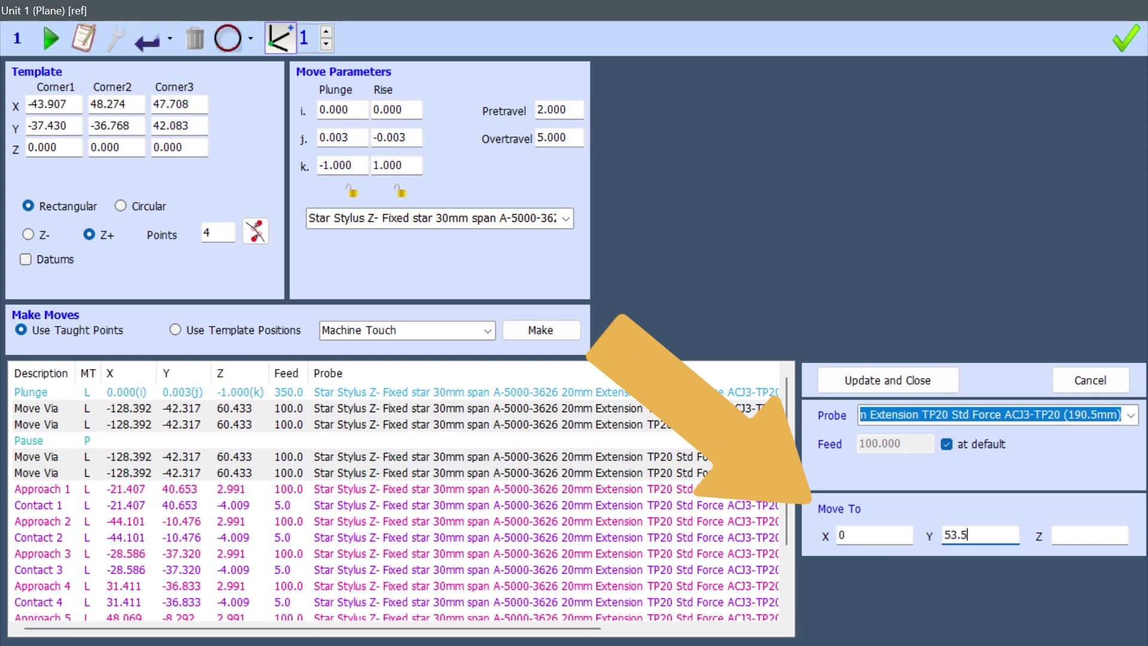
left_click(1050, 542)
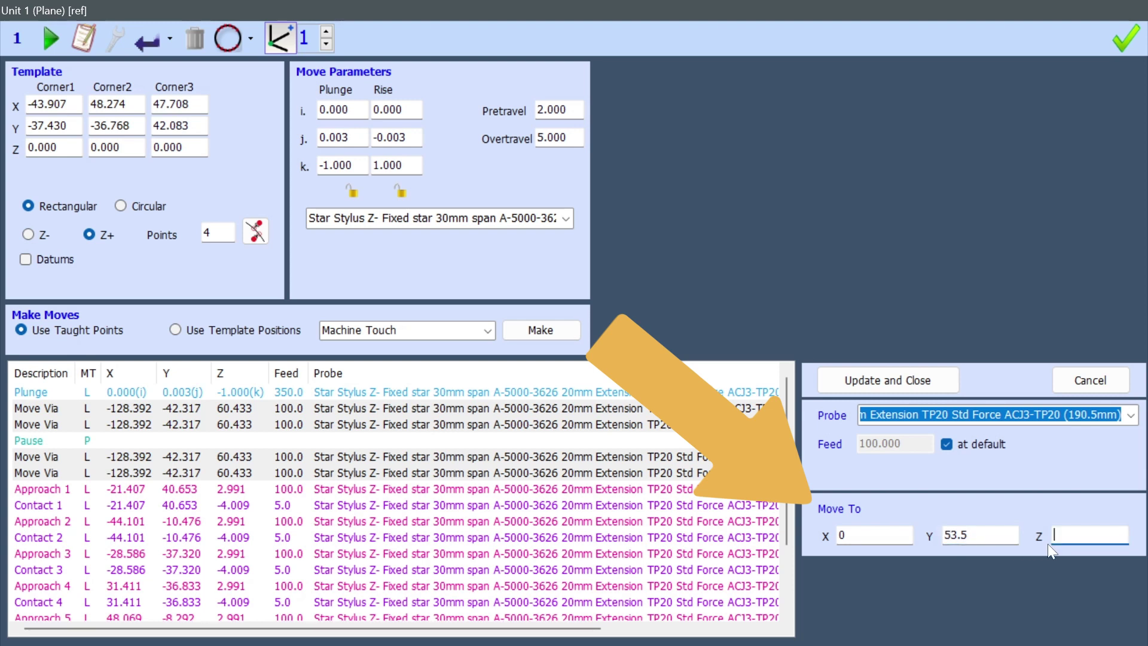
type("50.0")
left_click(883, 379)
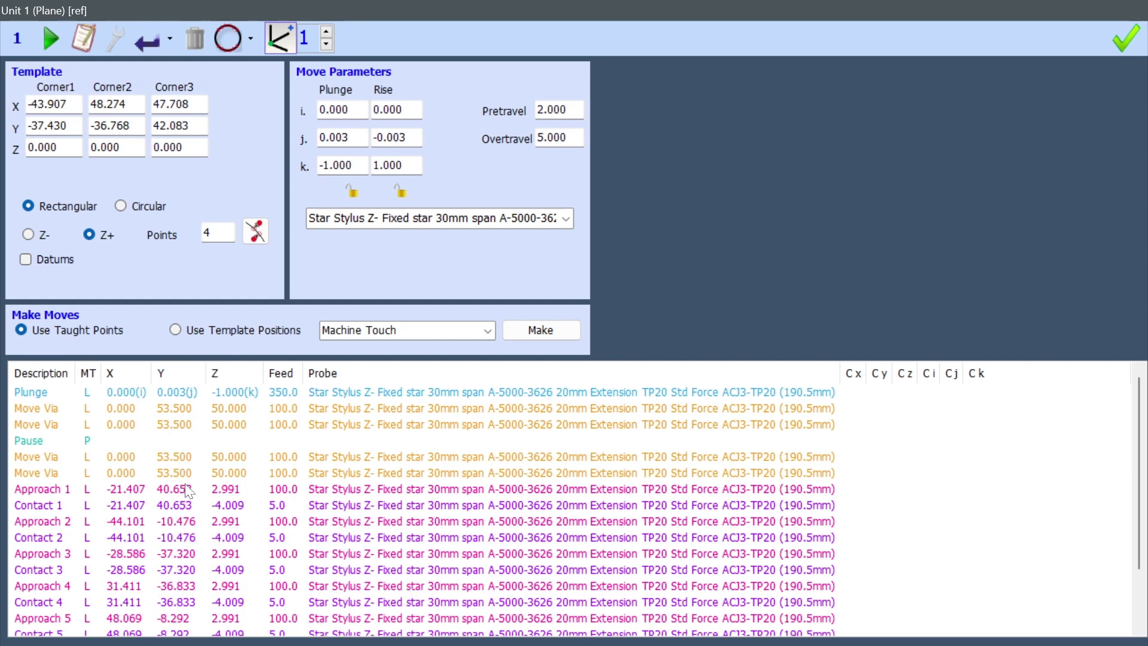
- Set Z to 5 for the two Move Via rows directly before and after the Pause
double_click(222, 426)
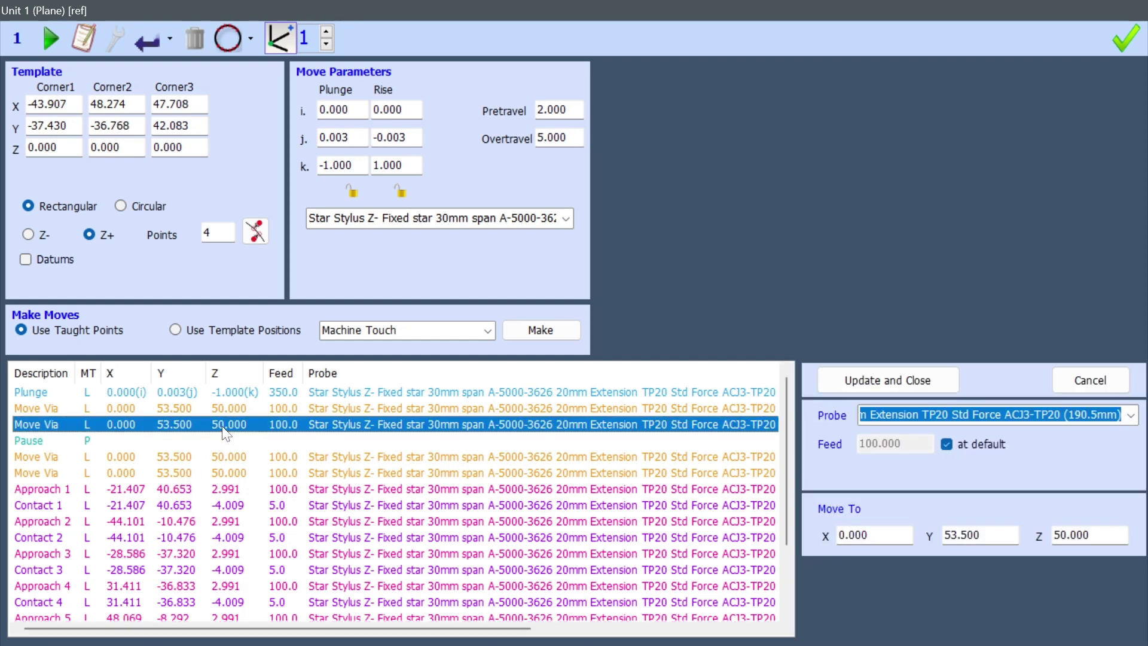
left_click(218, 456, "ctrl")
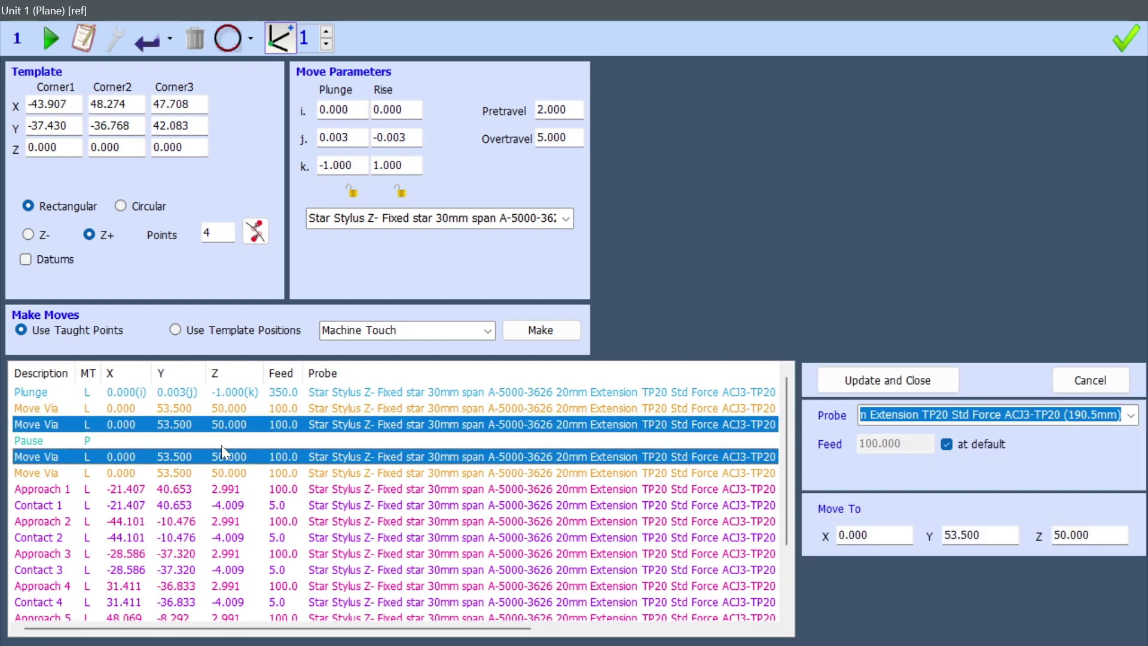
left_click_drag(1103, 534, 1028, 529)
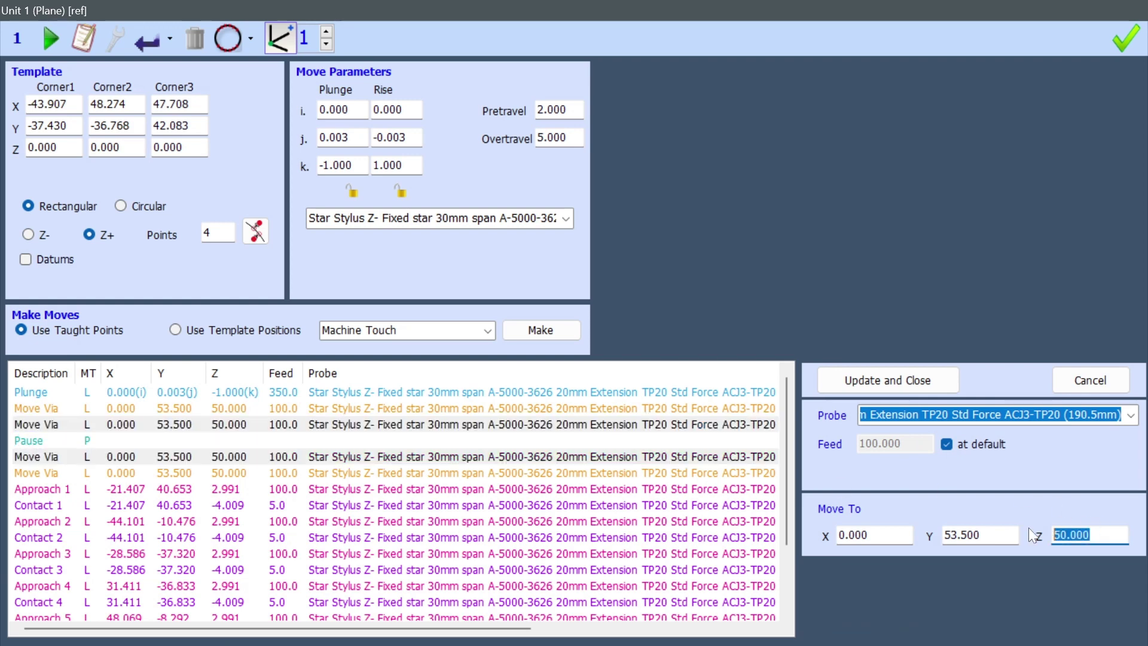
type("5")
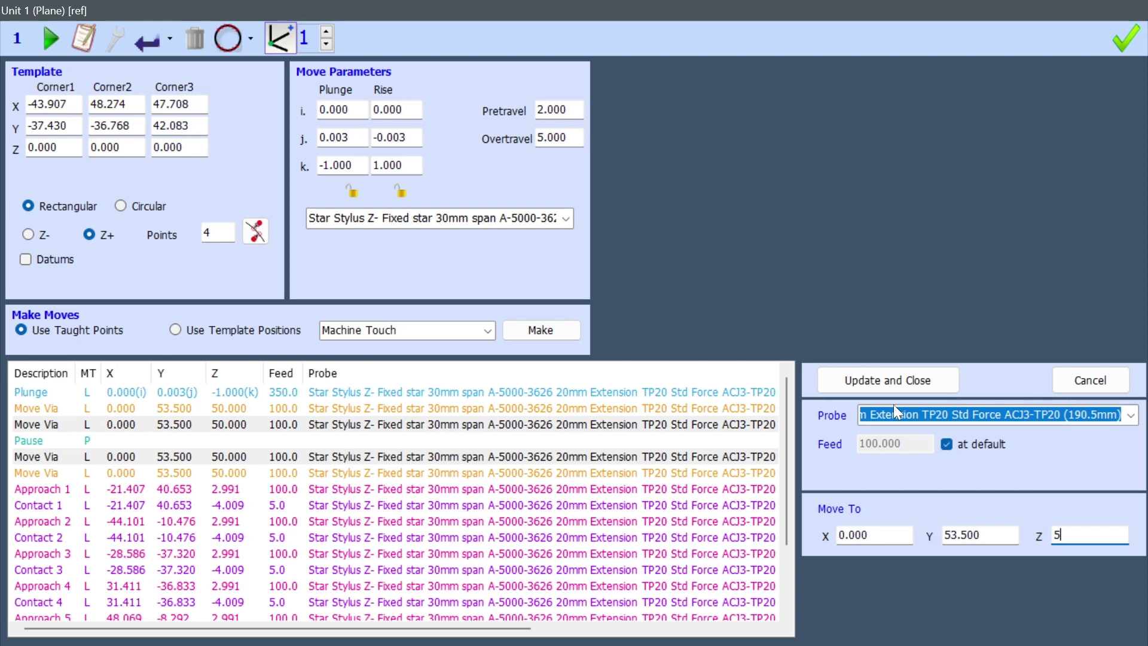
left_click(875, 379)
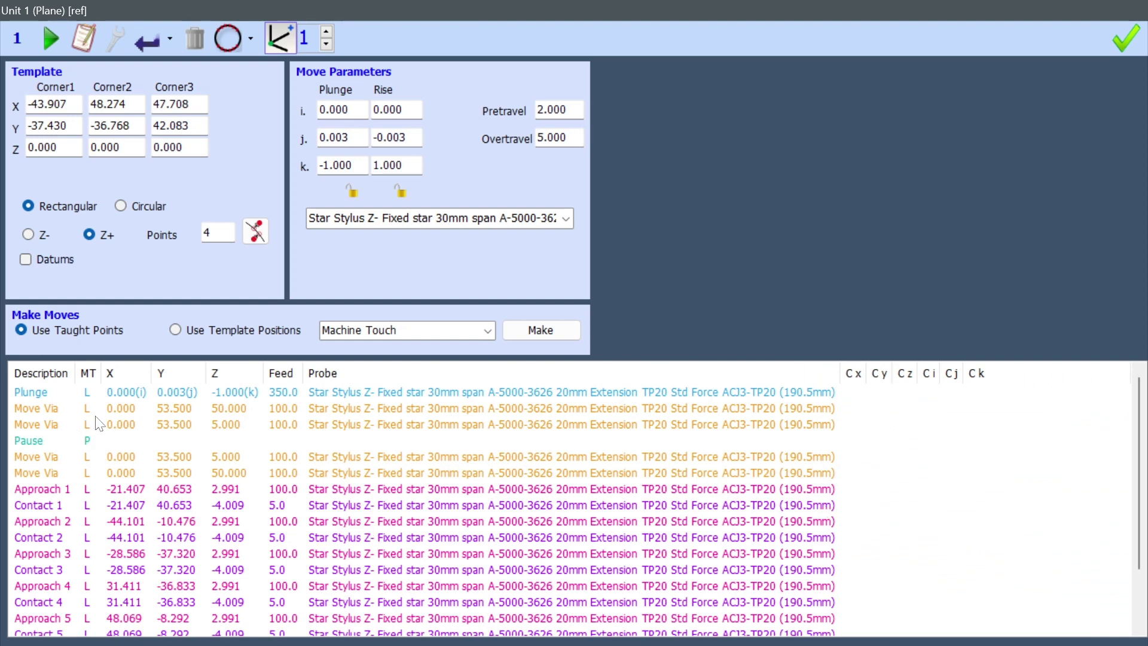
- Review the probe assigned to each of the Move Via rows around the Pause
double_click(367, 410)
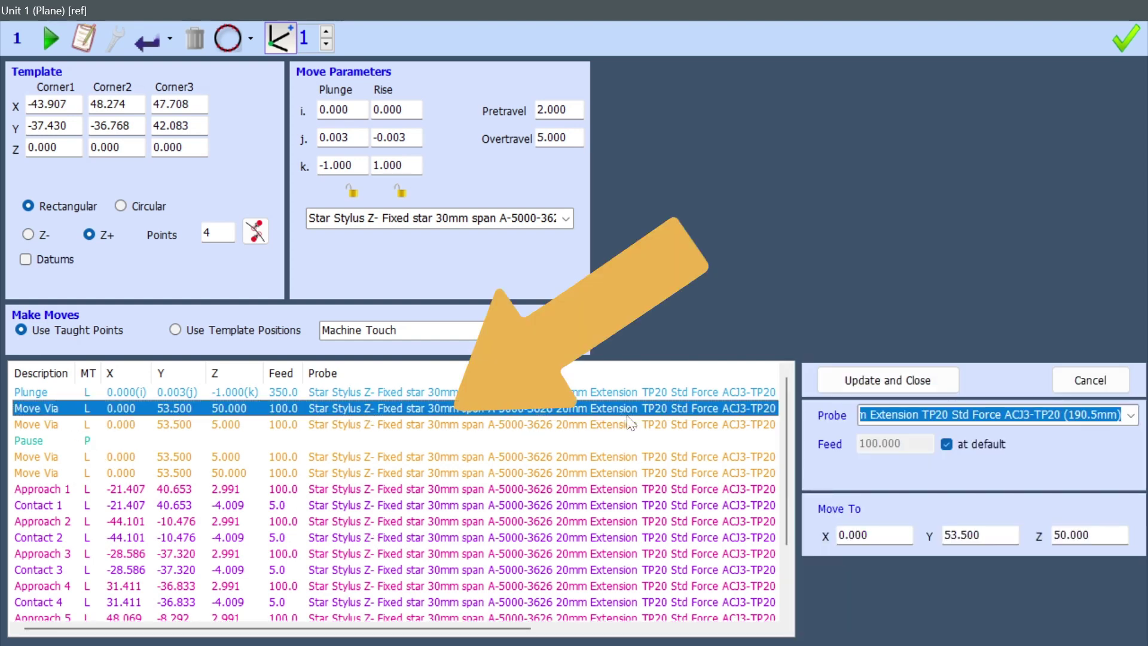
left_click(494, 426)
left_click(438, 456)
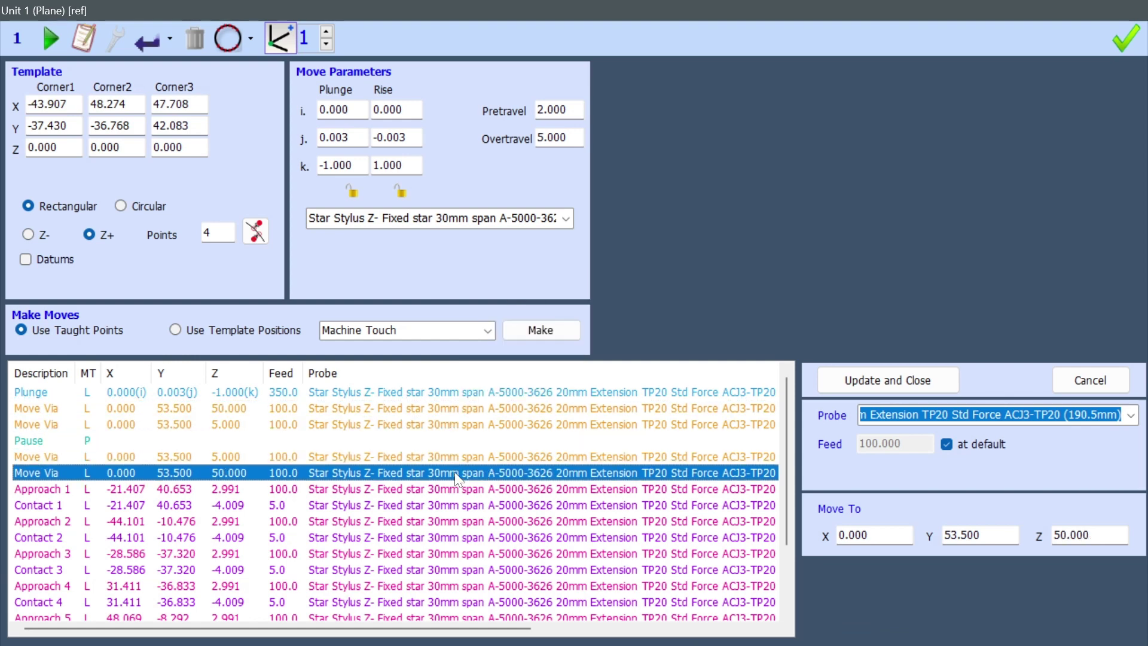
left_click(447, 410)
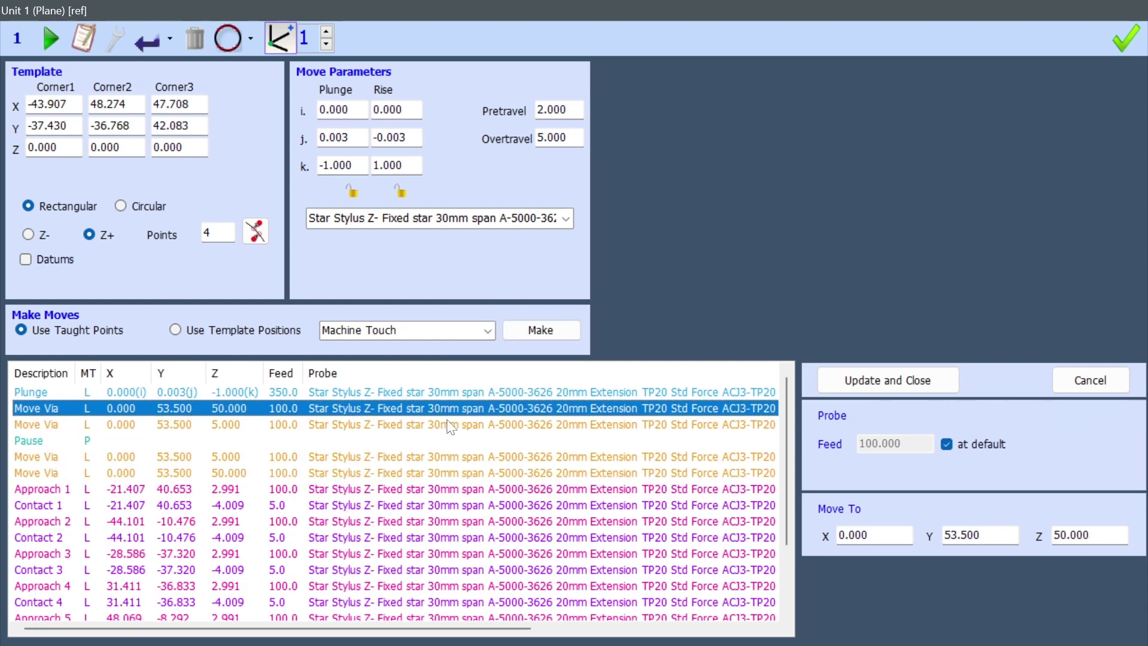
- Compare the probe and feed assigned to the Move Via rows with those of the first Approach and Contact rows
left_click(452, 425)
left_click(454, 457)
left_click(459, 470)
left_click(447, 425)
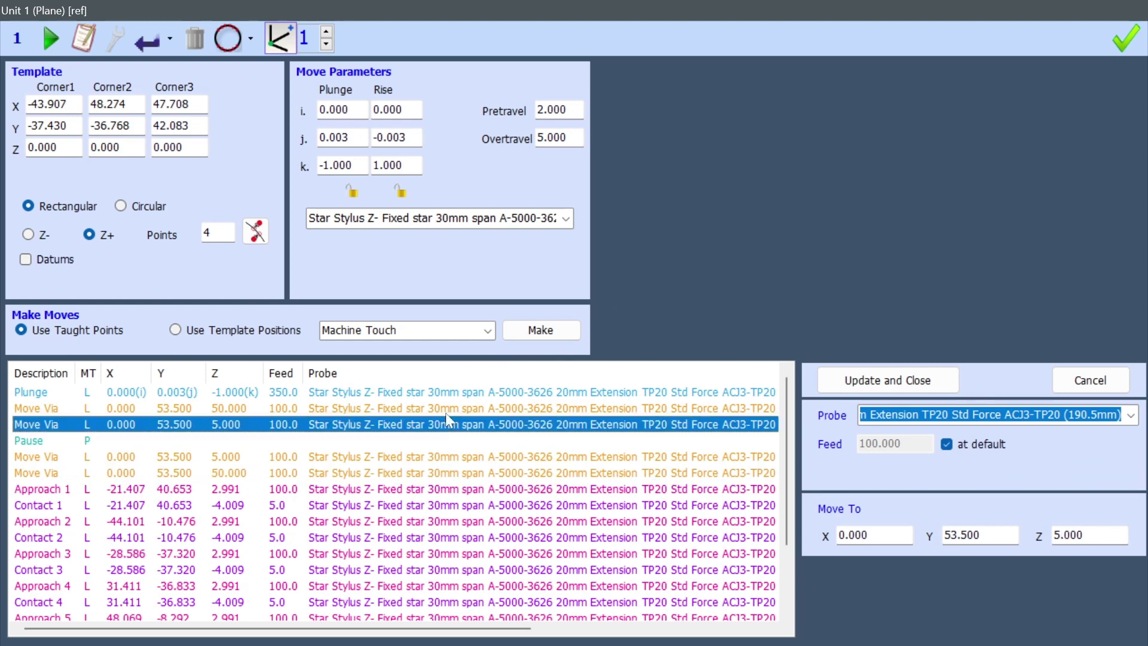
left_click(446, 411)
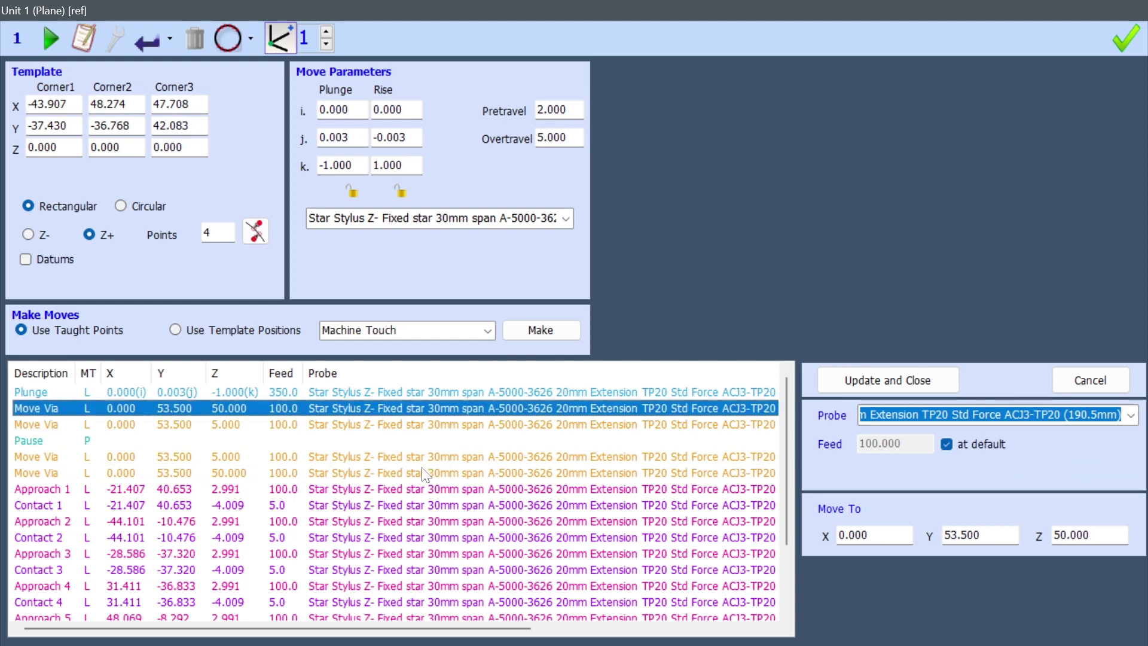
left_click(382, 491)
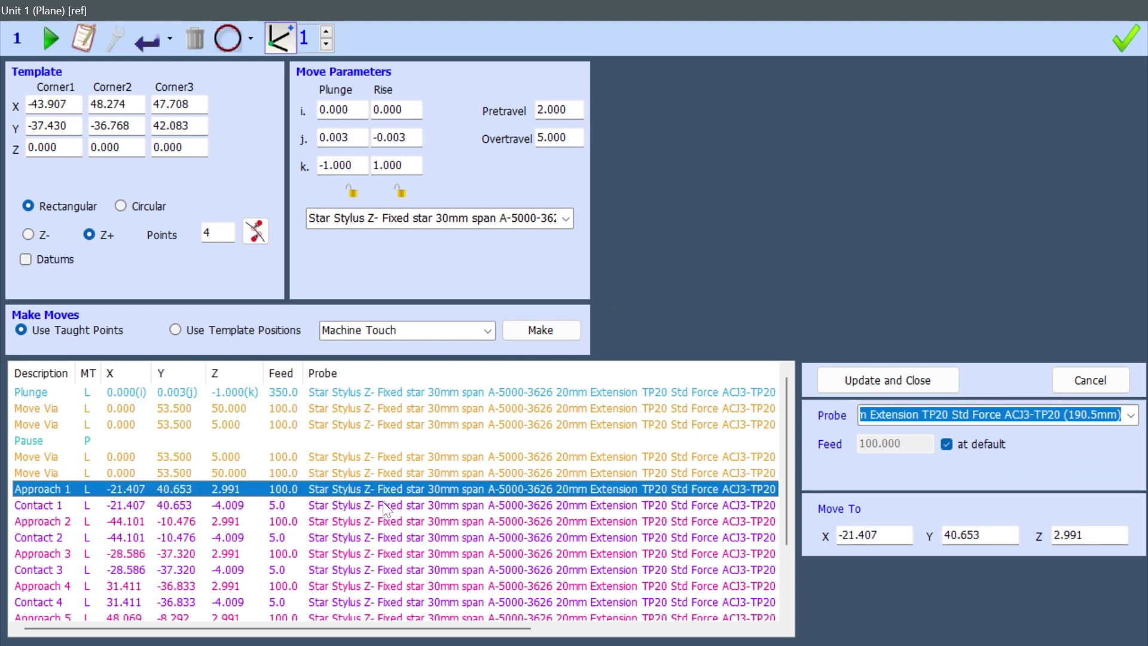
left_click(384, 505)
left_click(388, 521)
left_click(386, 489)
left_click(390, 505)
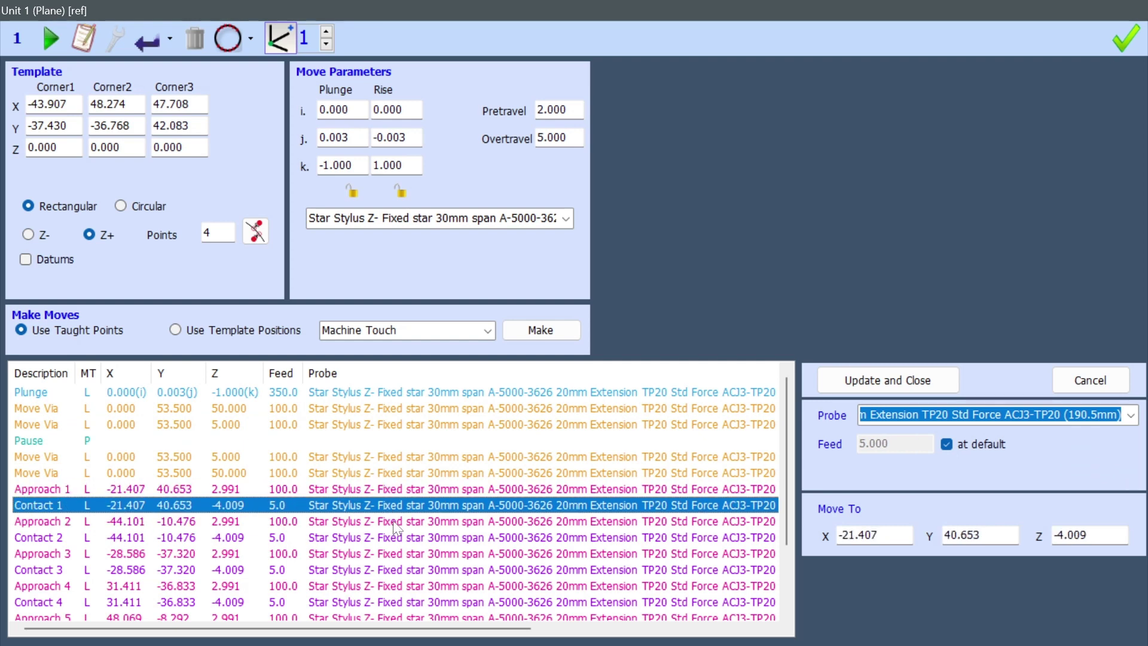
left_click(393, 520)
left_click(396, 552)
left_click(395, 537)
left_click(394, 521)
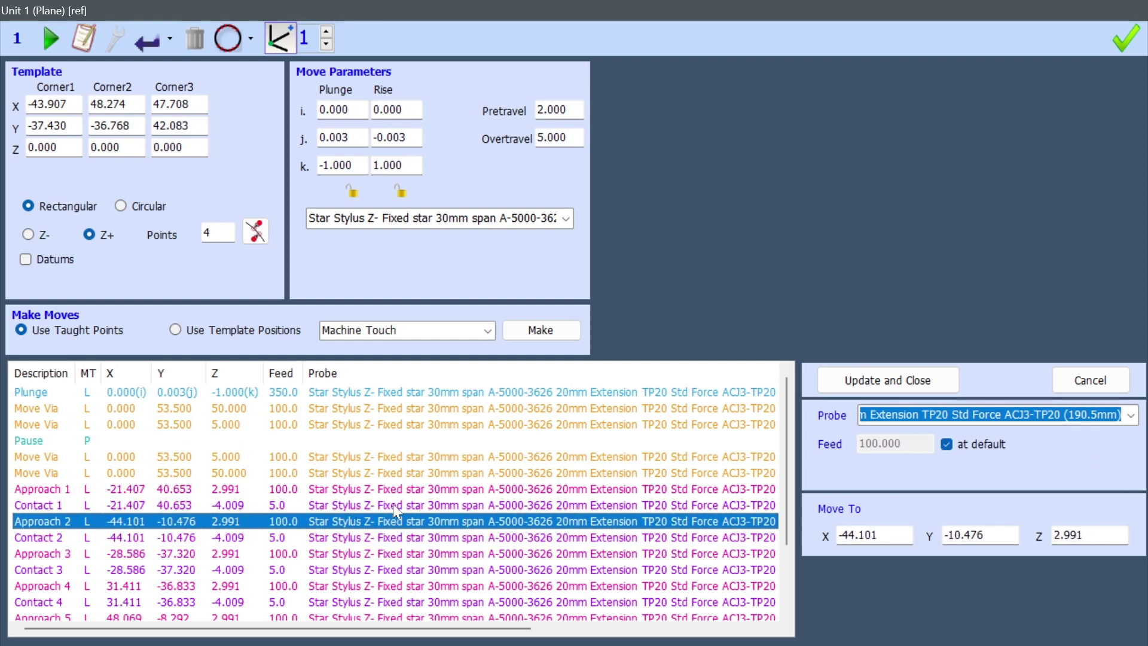
left_click(393, 504)
left_click(393, 492)
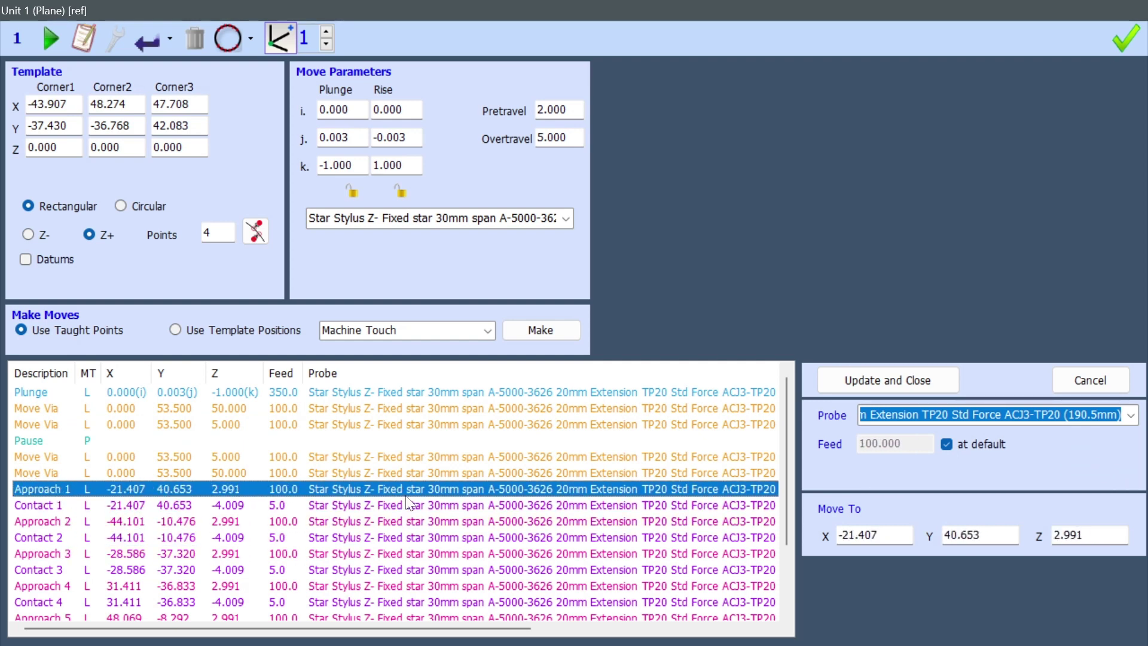
- Select all four Move Via rows together and look through the probes that can be assigned to them
left_click(412, 409)
left_click(419, 424, "ctrl")
left_click(421, 457, "ctrl")
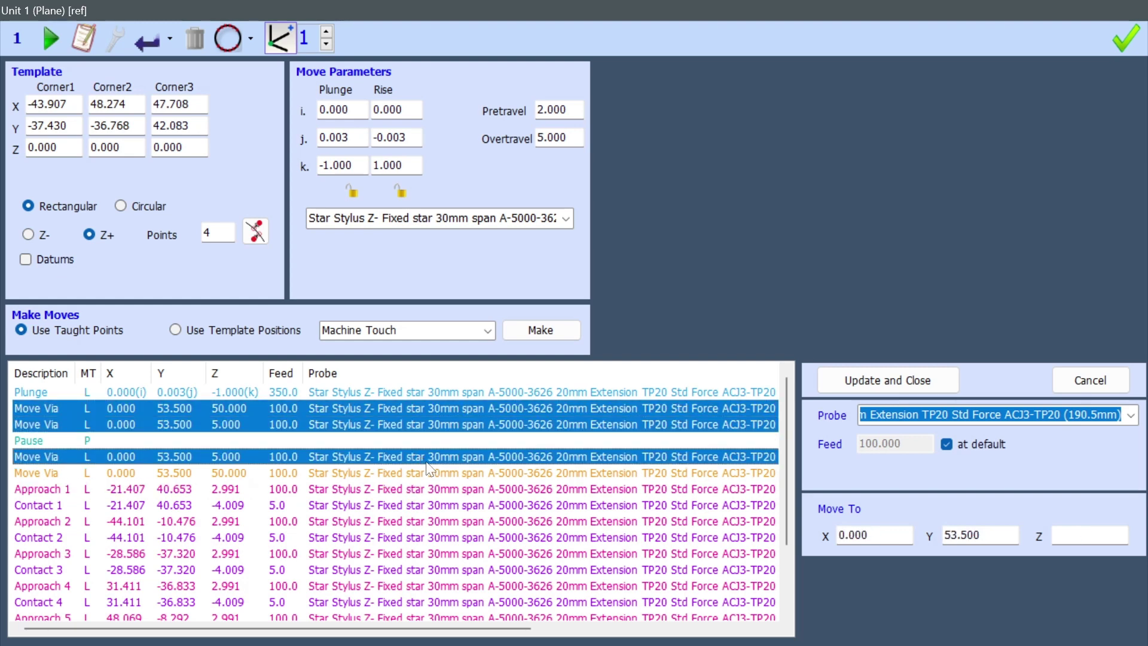
left_click(427, 471, "ctrl")
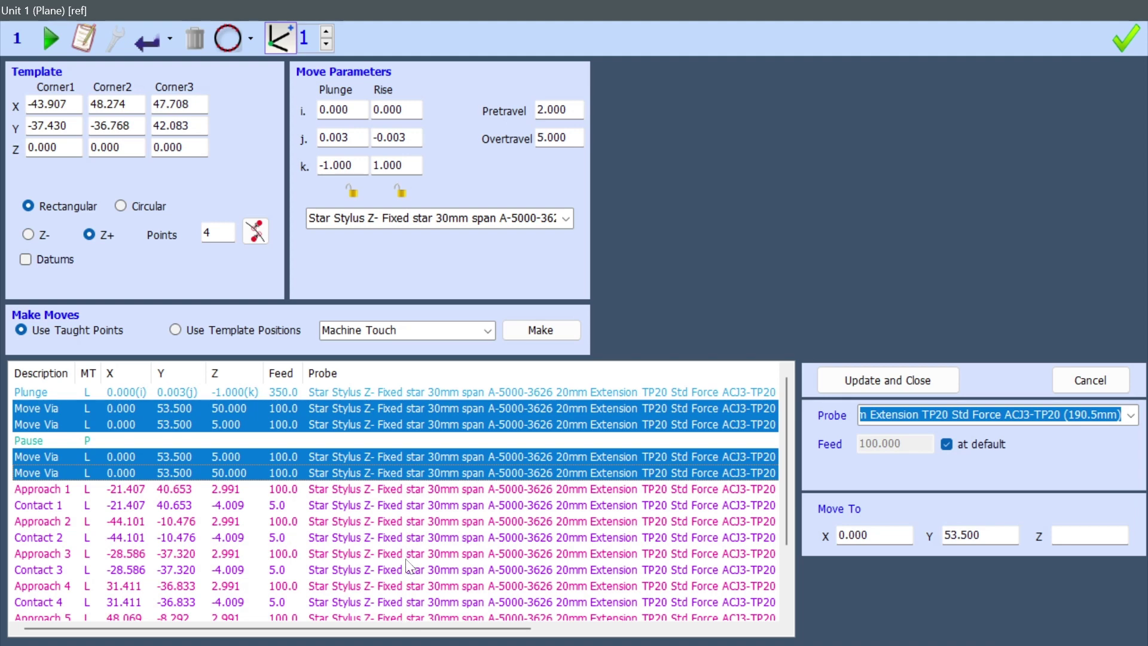
left_click(1131, 415)
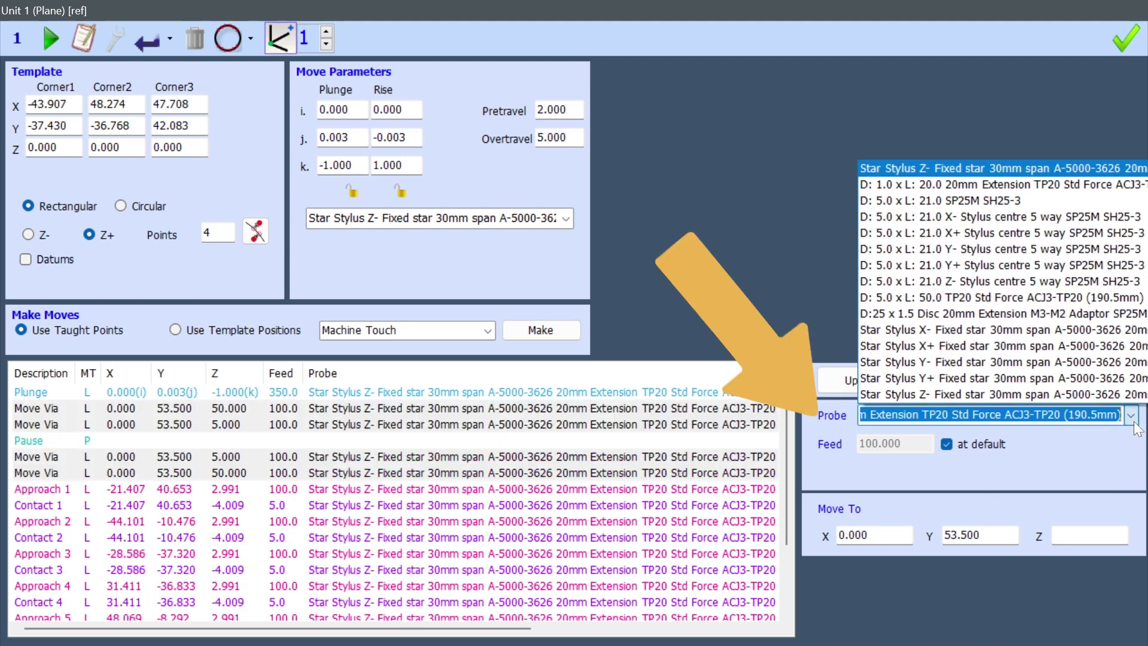
left_click(1049, 419)
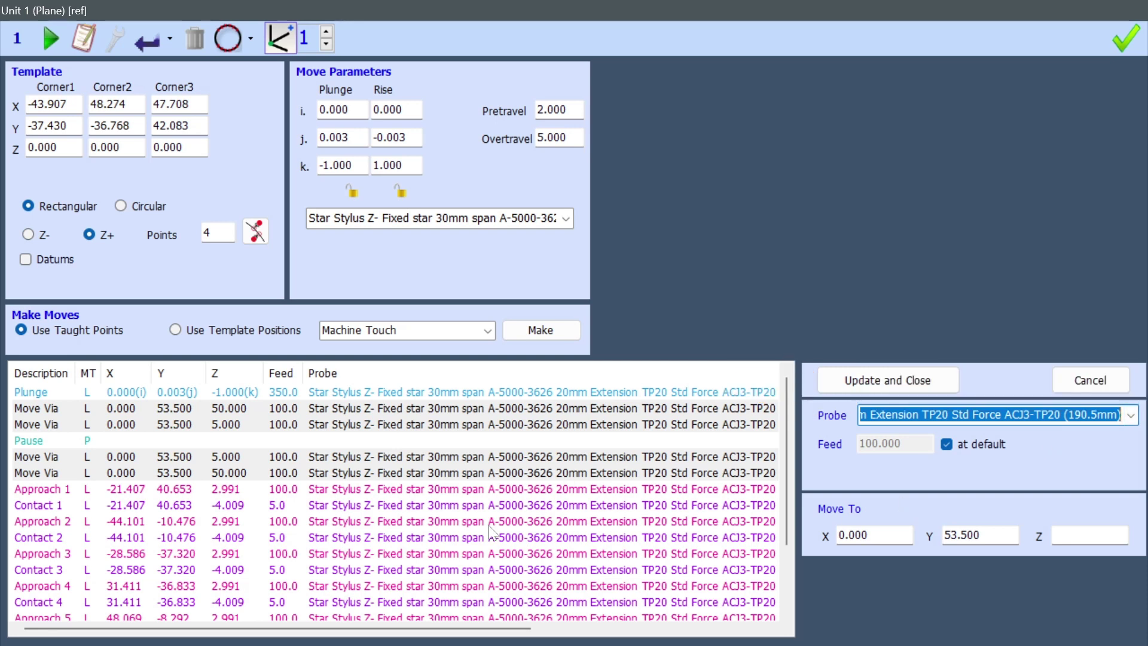
- Examine the settings of the Approach 1, Contact 1 and Approach 2 rows
left_click(465, 490)
left_click(463, 505)
left_click(464, 520)
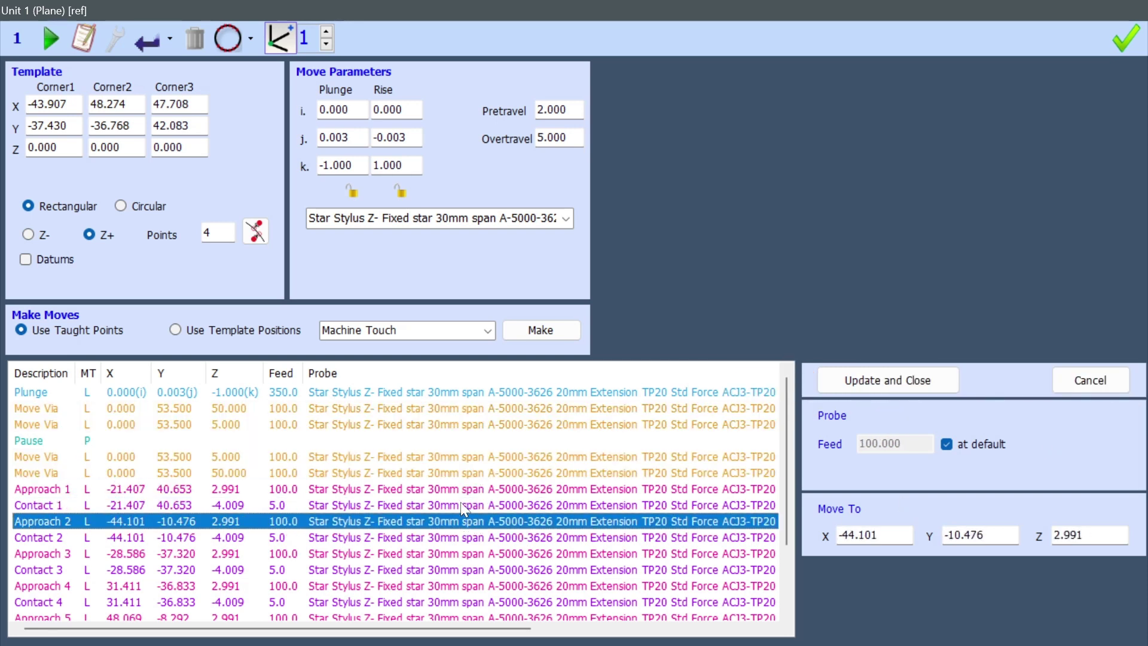
left_click(462, 502)
left_click(461, 493)
left_click(463, 511)
left_click(466, 518)
left_click(466, 493)
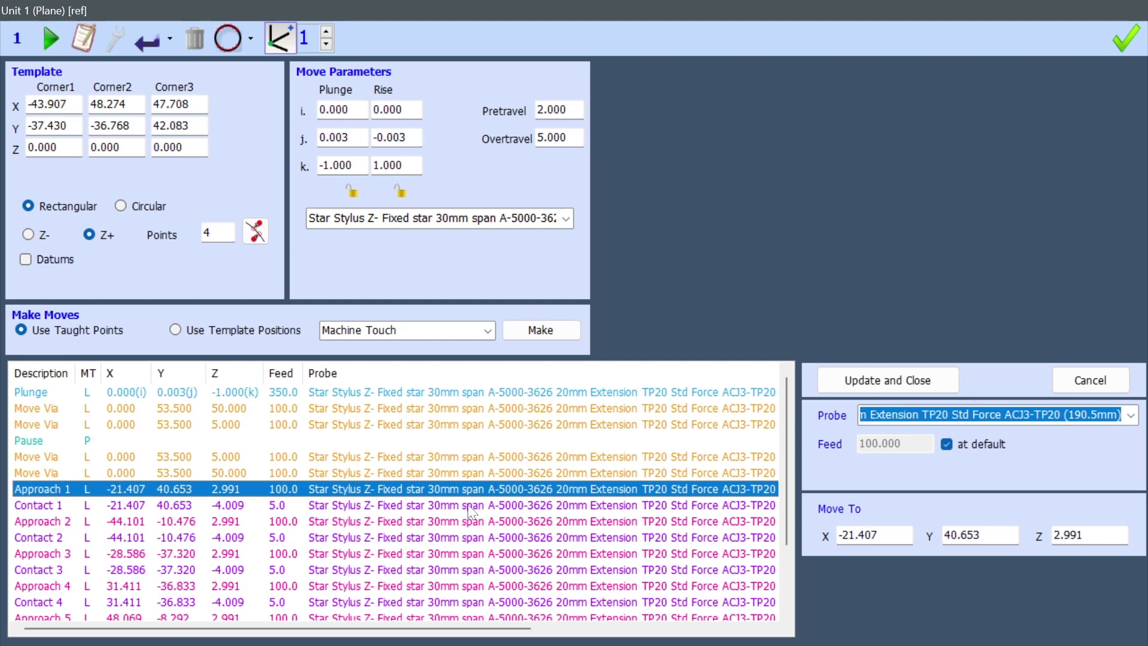
- Set the Pause row's message to "Rotate part to align top slot with stylus" and apply the update
left_click(83, 442)
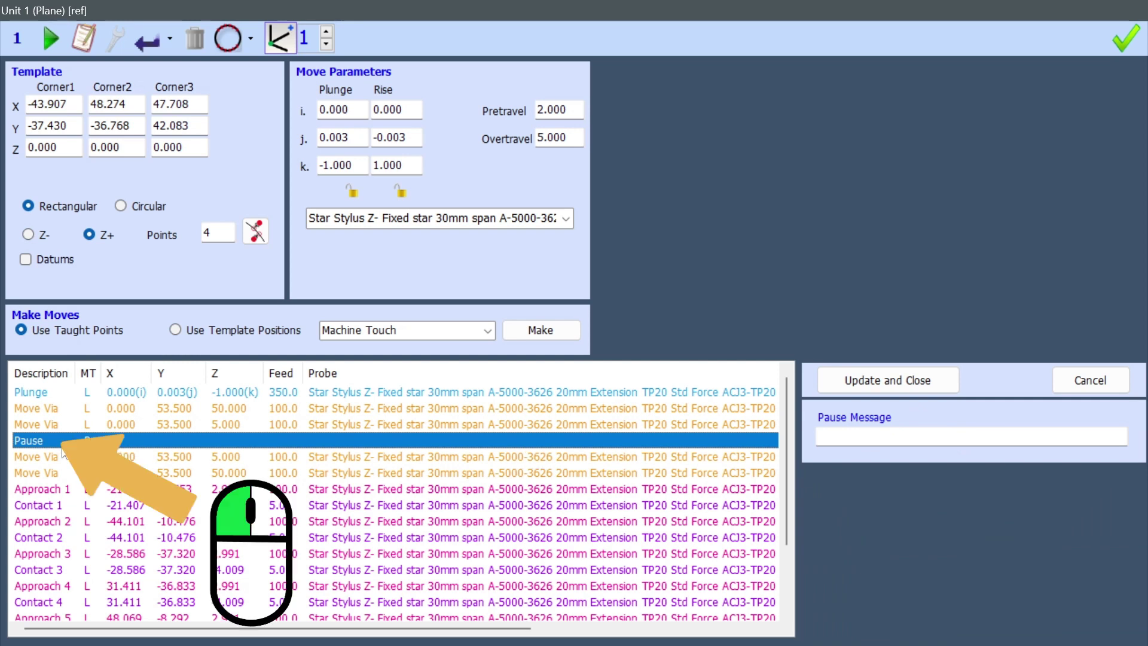
left_click(860, 450)
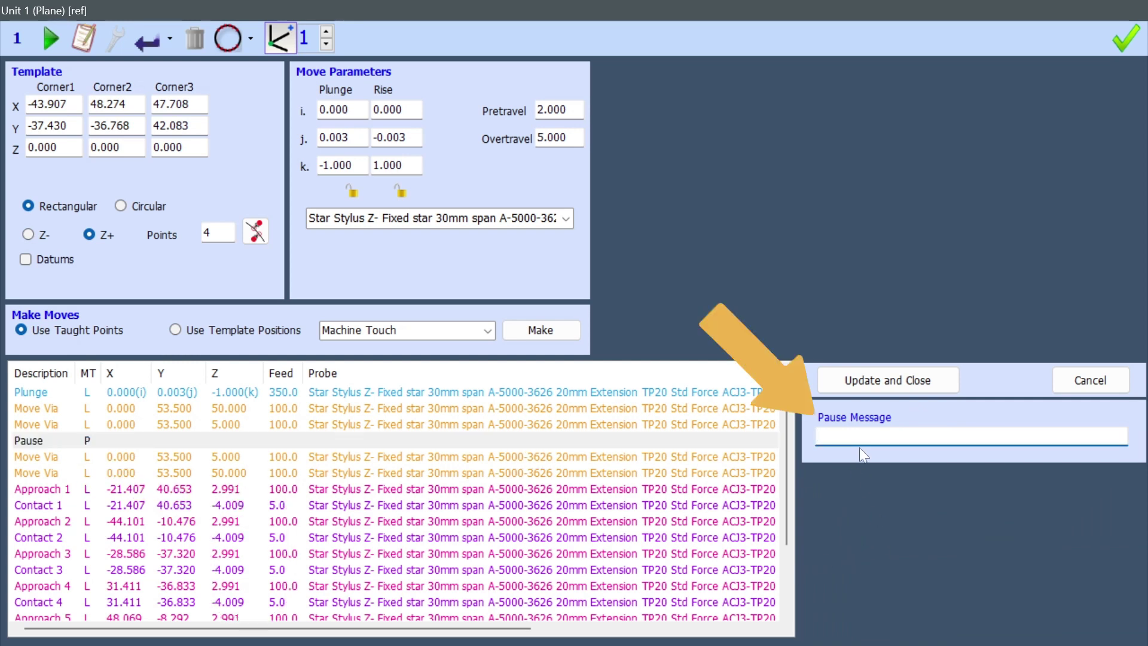
type("r")
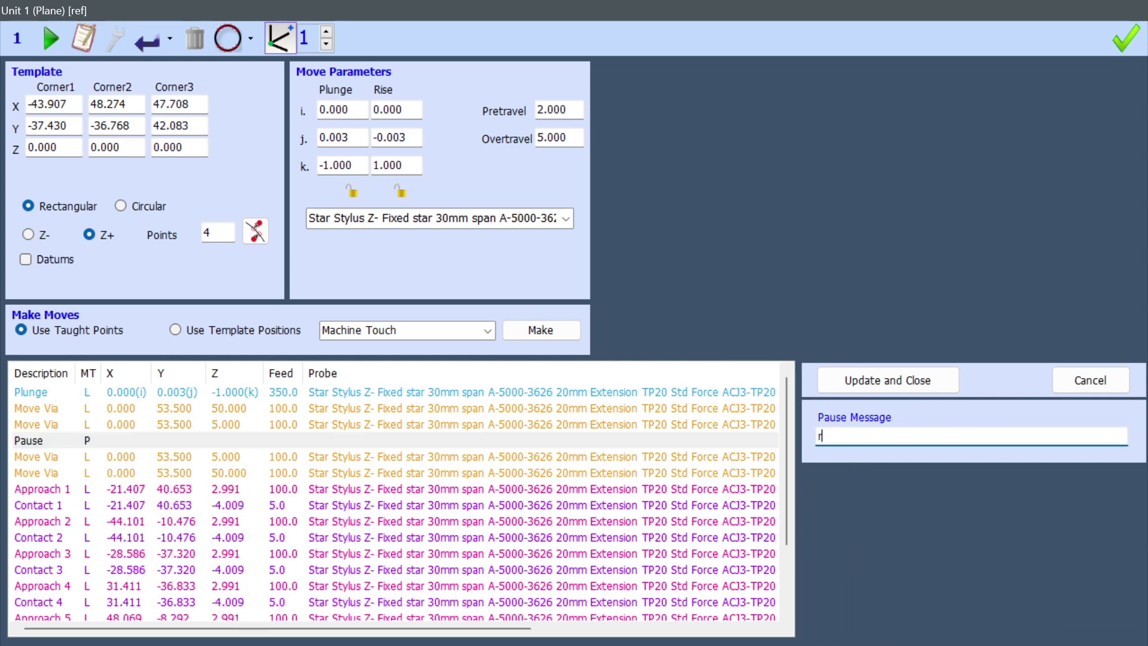
type("OTATE")
key("BackSpace")
key("BackSpace")
key("BackSpace")
key("BackSpace")
key("BackSpace")
key("BackSpace")
type("T")
key("BackSpace")
type("Rotate part to align top slot with")
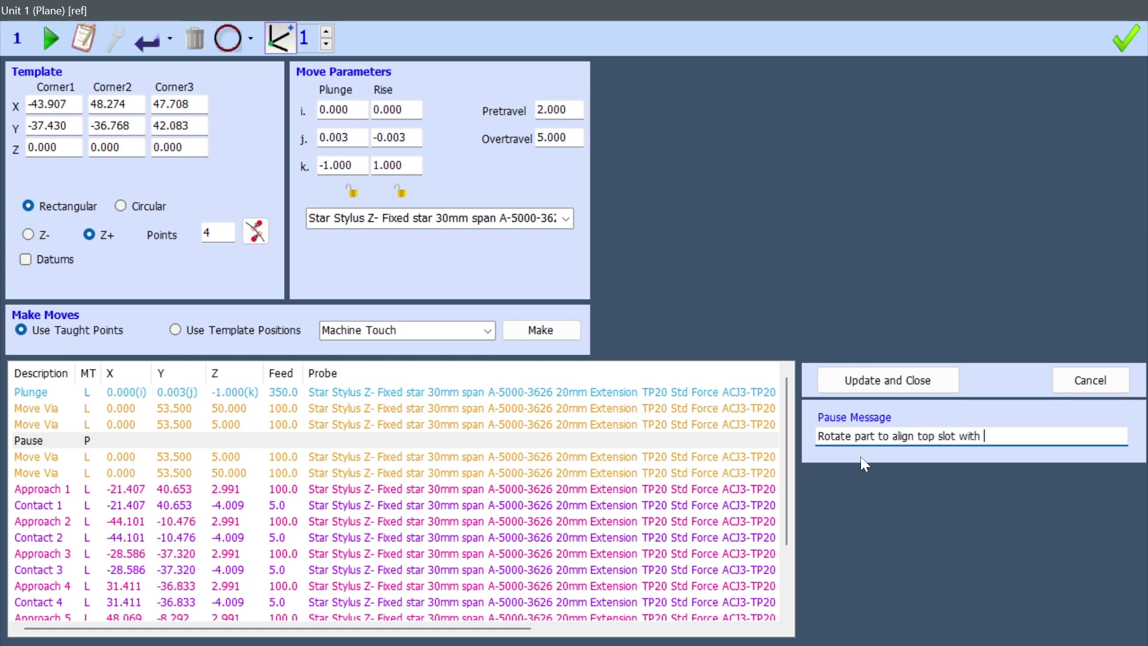
type(" stylkus")
key("BackSpace")
key("BackSpace")
key("BackSpace")
type("us")
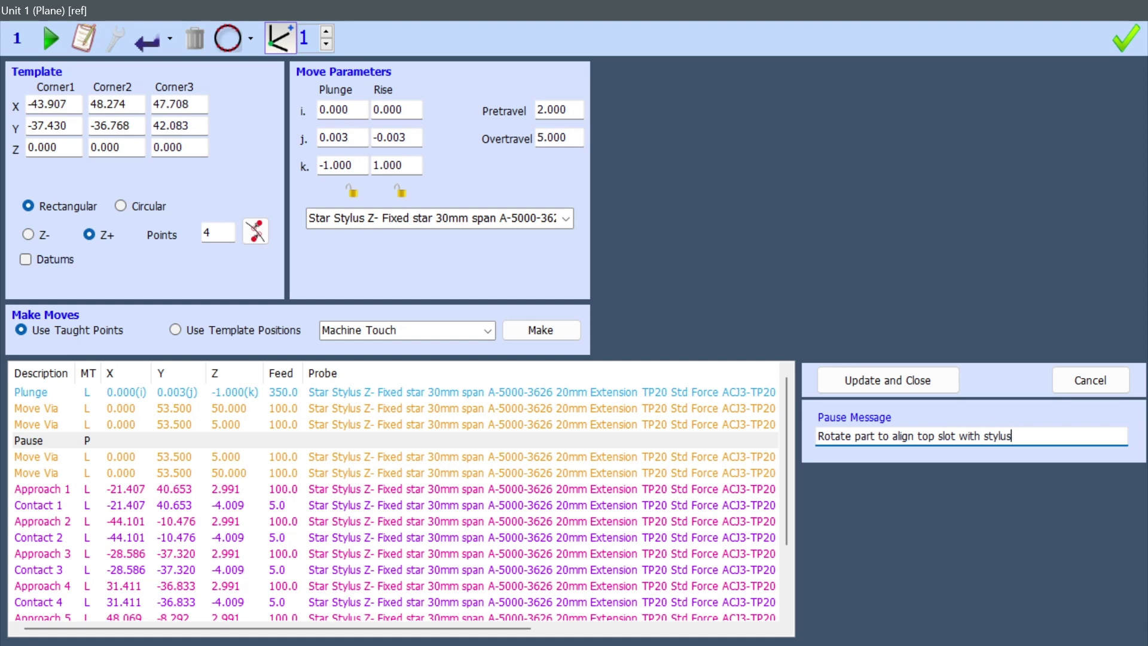
left_click(888, 379)
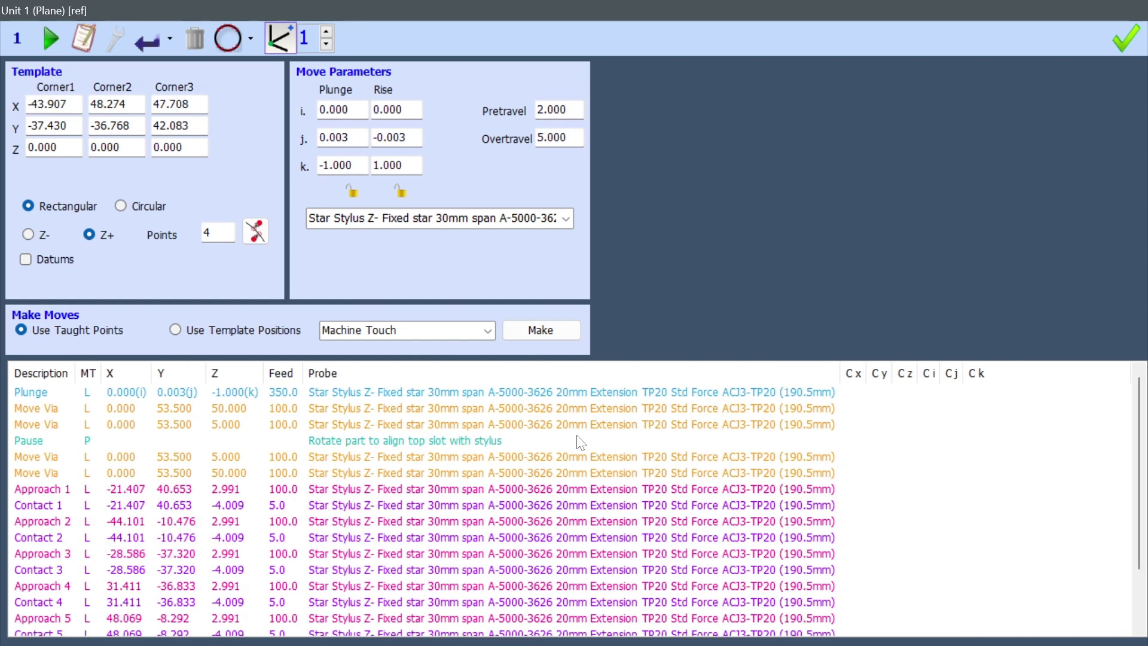
- Restore the plane's window to its smaller size, switch it back to the measured-points view and move it clear of the YZ view
double_click(678, 9)
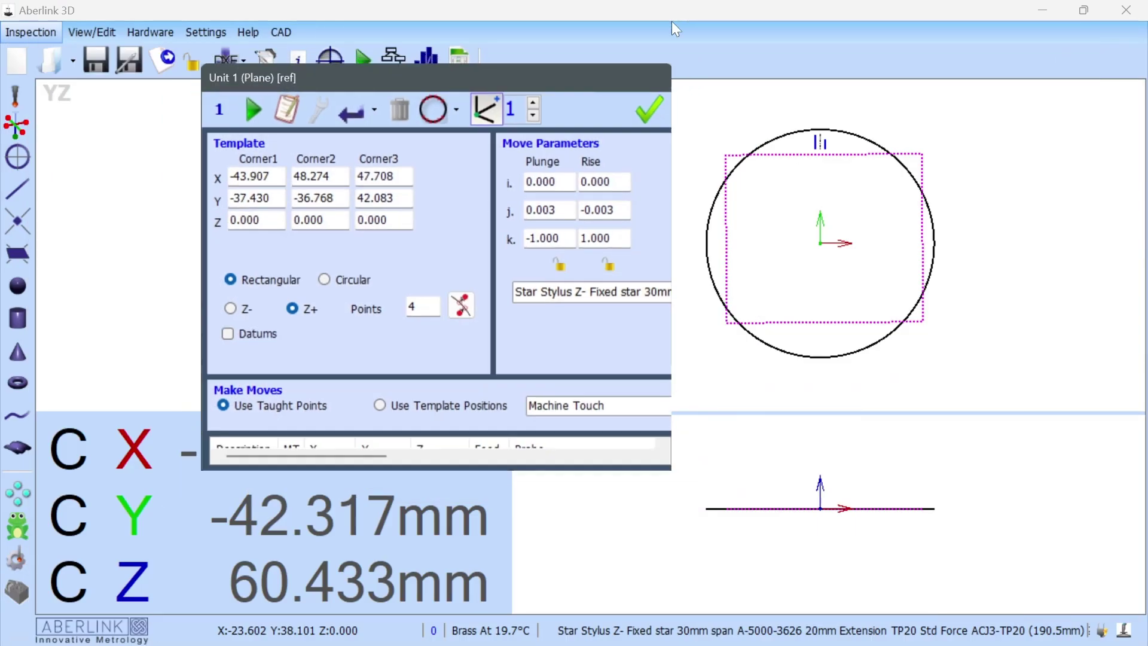
left_click(431, 110)
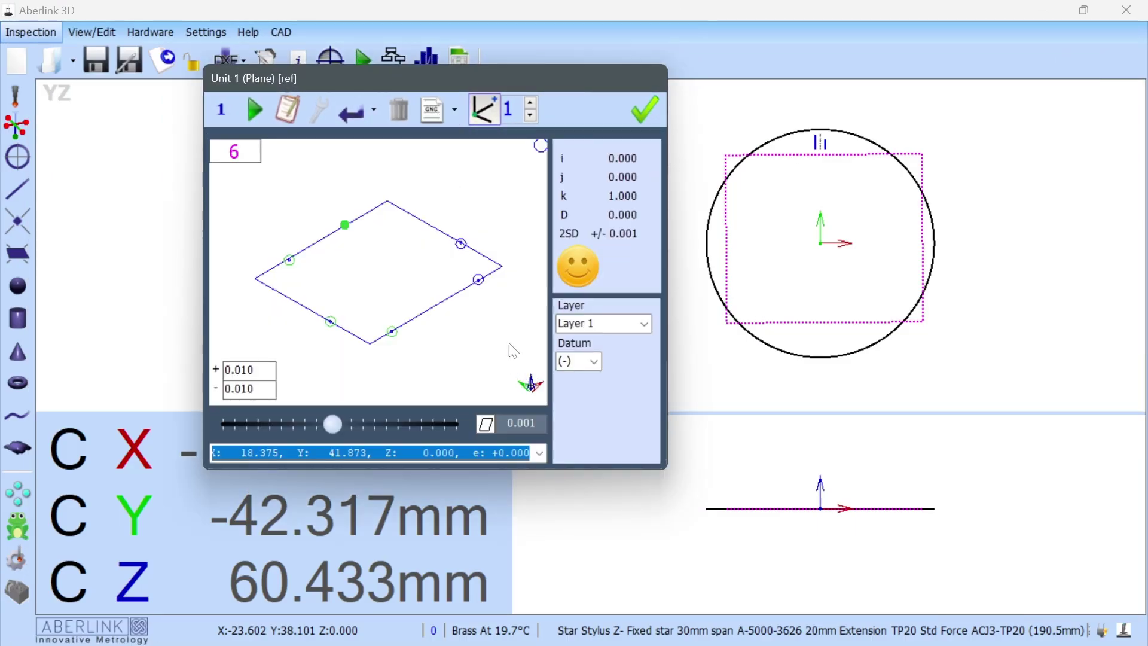
left_click_drag(300, 78, 764, 238)
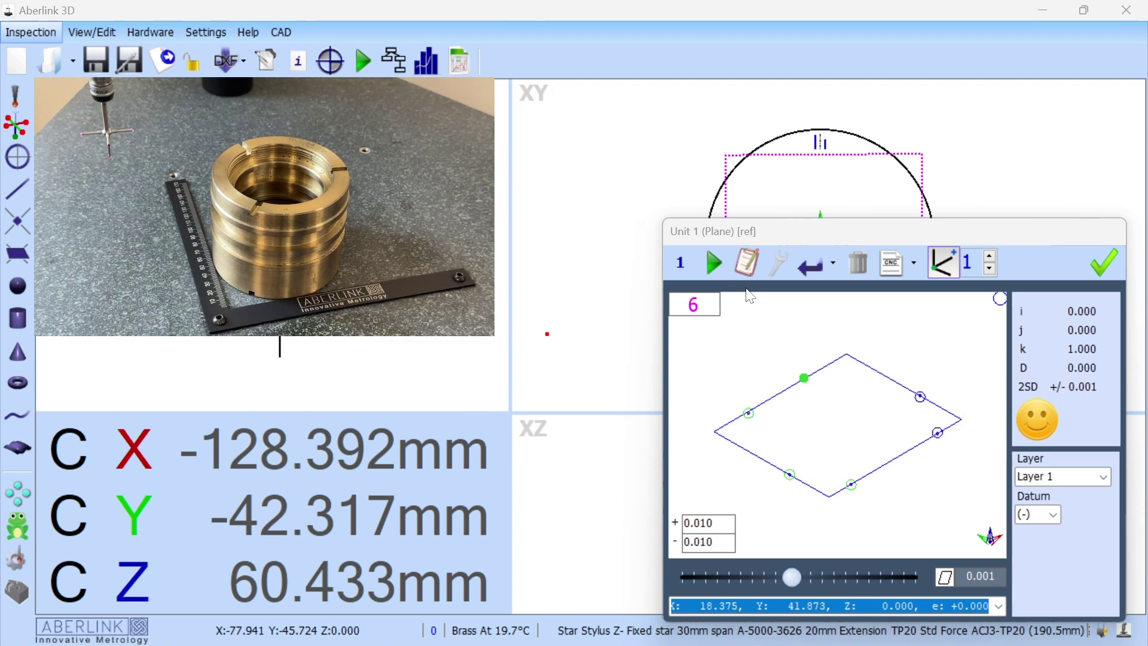
- Run the plane's CNC measurement, continue past the Pause, and accept the plane
left_click(715, 263)
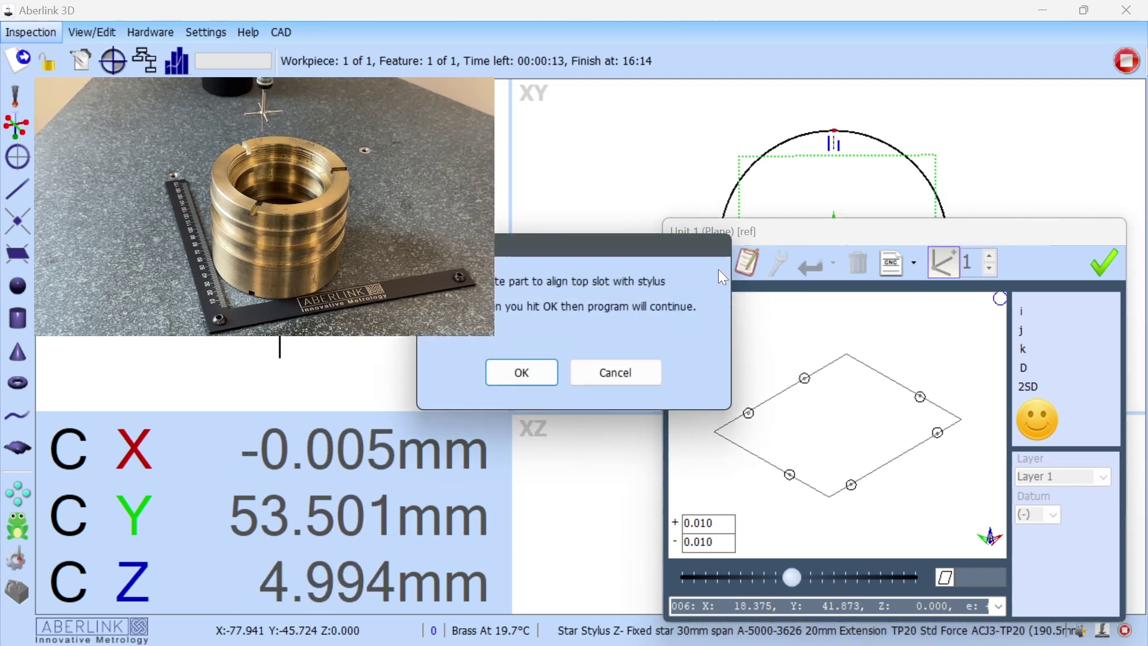
left_click_drag(591, 242, 862, 65)
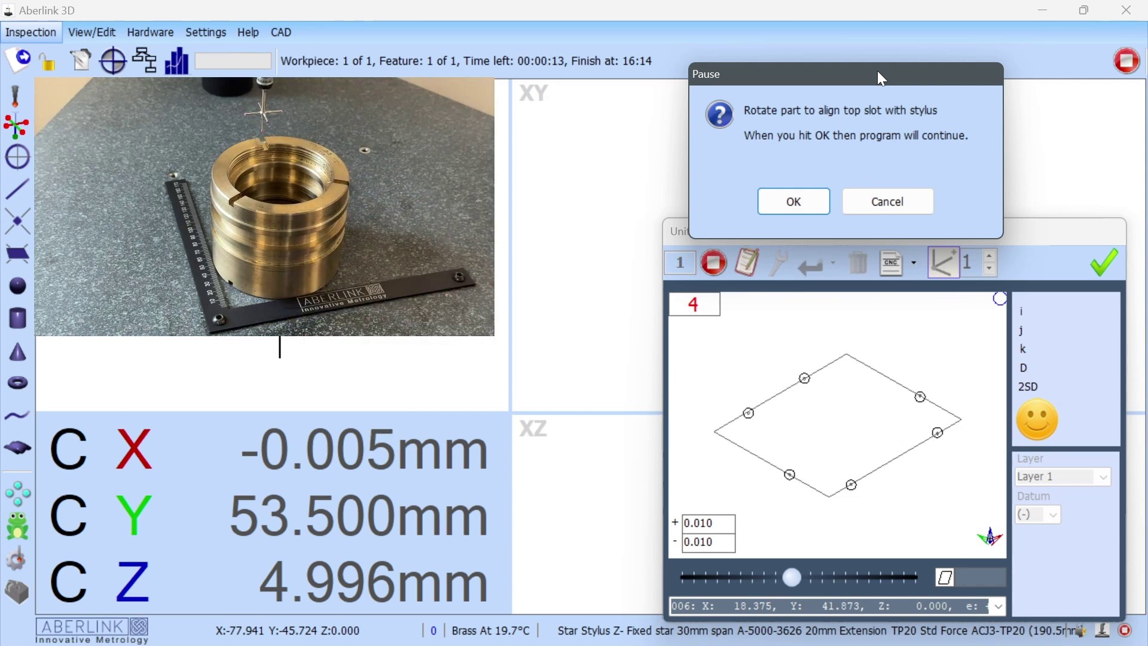
left_click(813, 202)
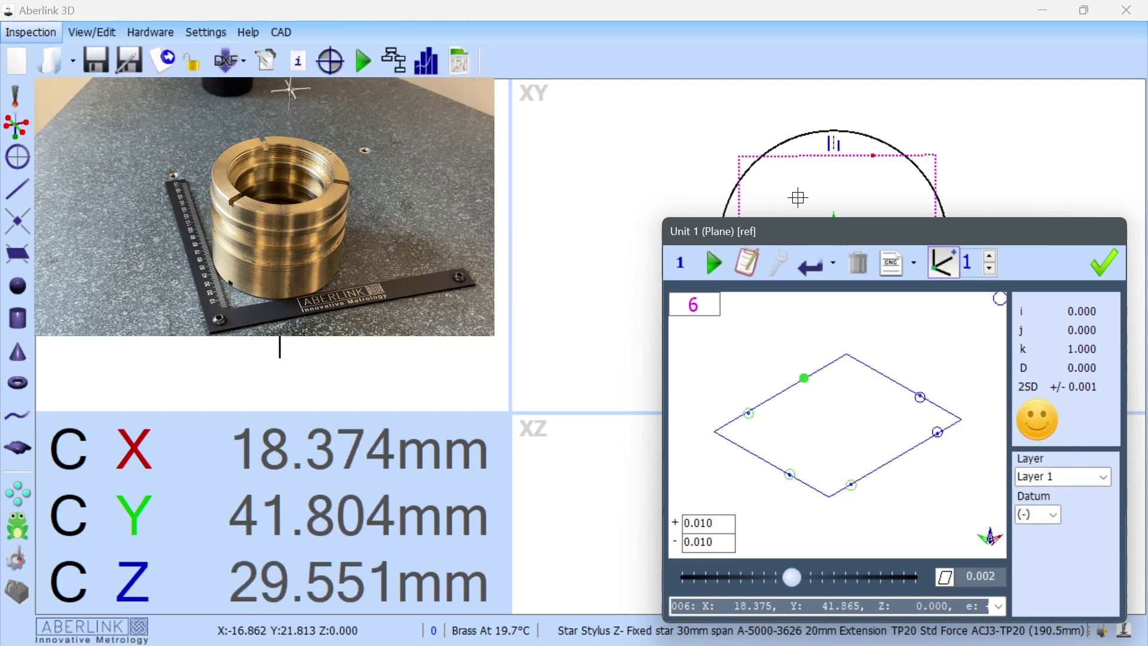
left_click(1104, 264)
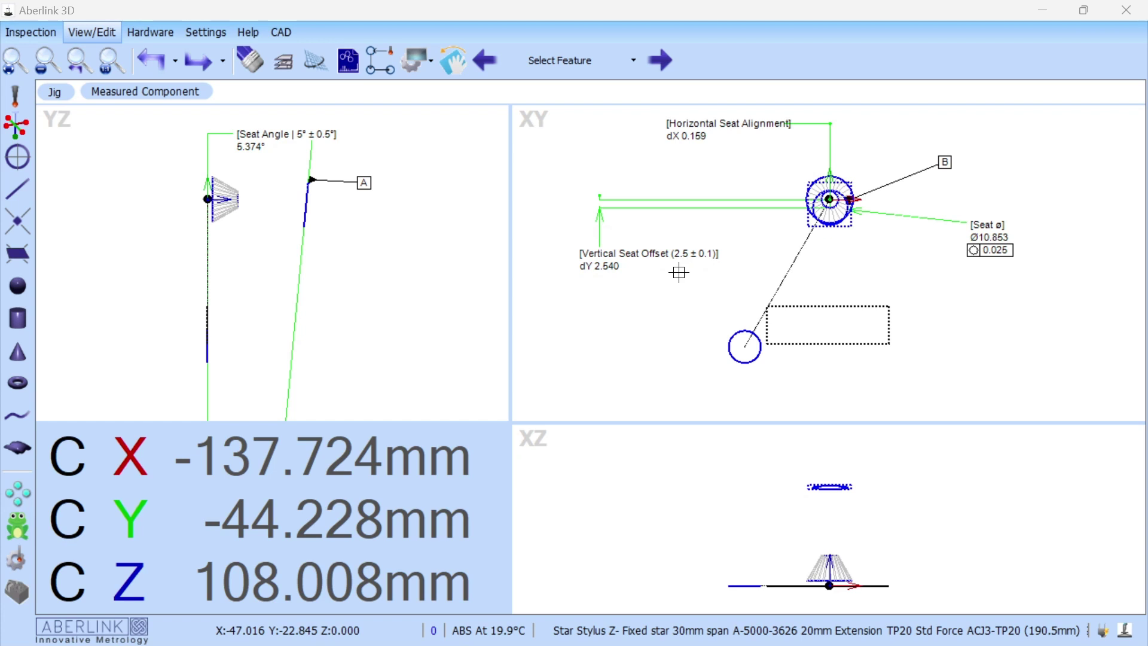
- Review the display layers and toggle Jig and Measured Component until only the Jig layer is shown
left_click(283, 61)
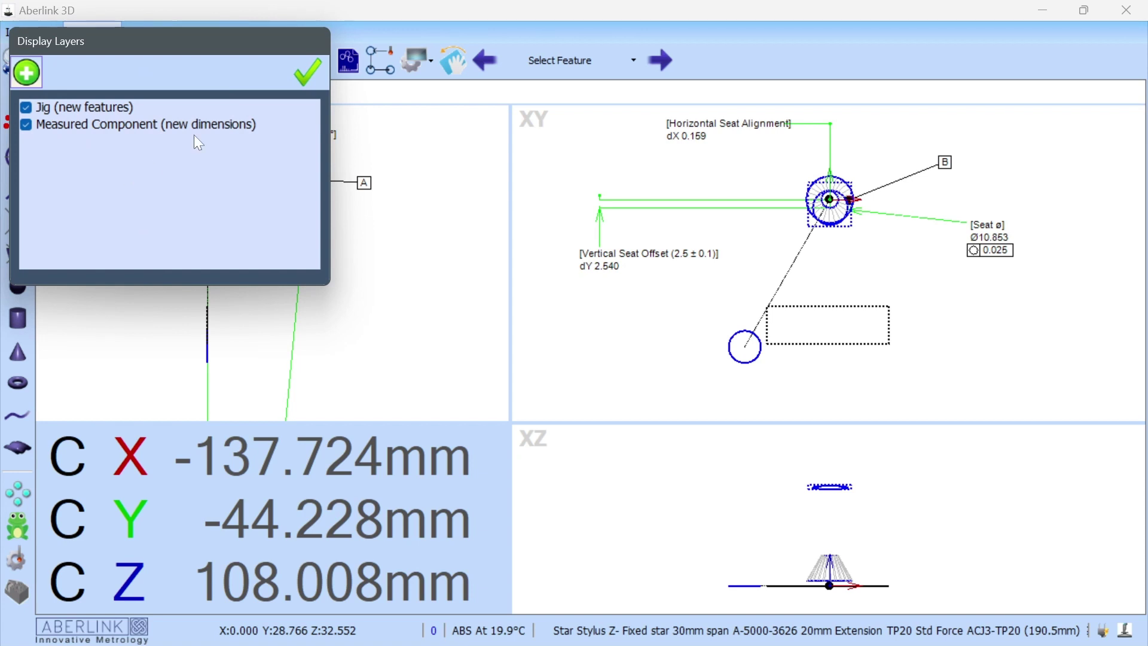
left_click(305, 71)
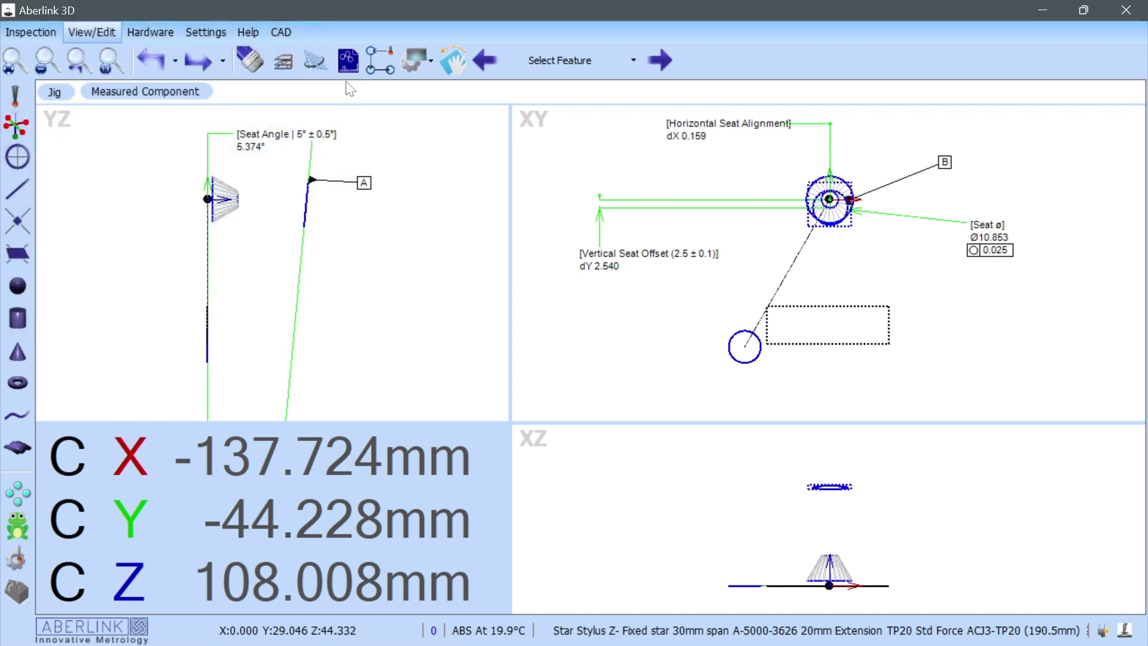
left_click(106, 97)
left_click(58, 95)
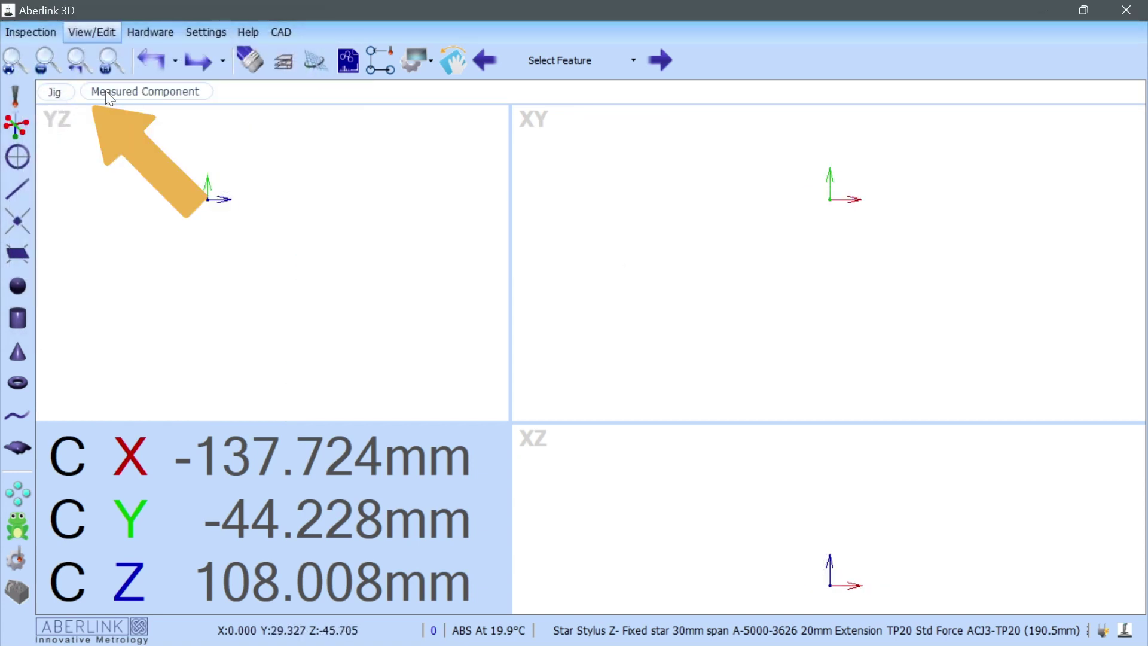
left_click(107, 93)
left_click(52, 96)
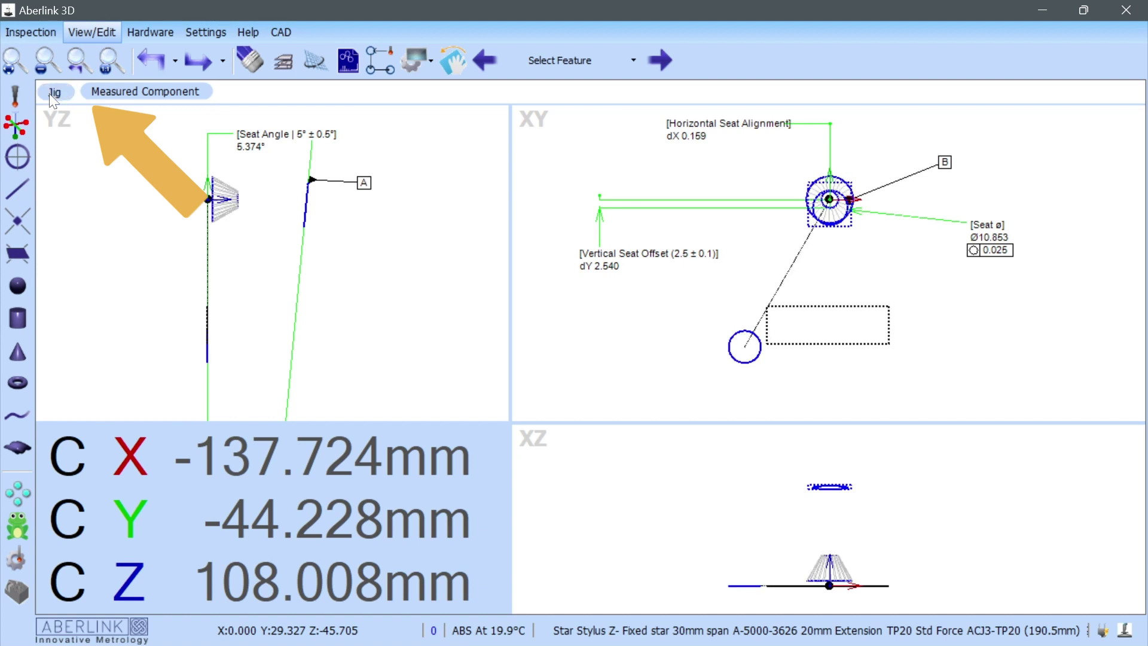
left_click(120, 96)
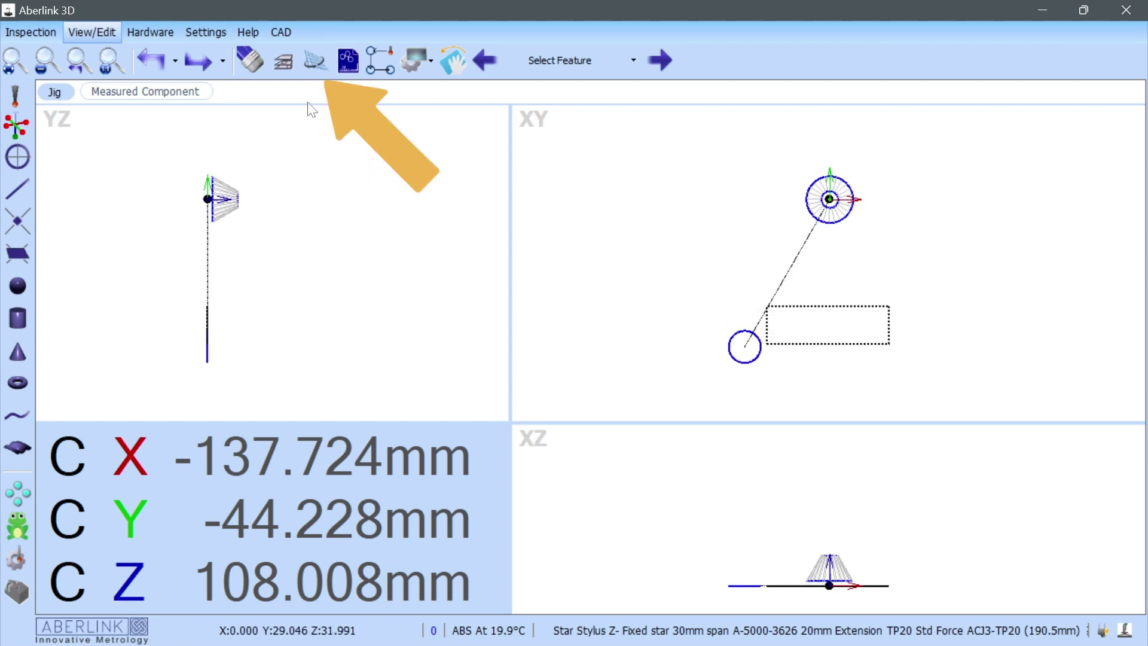
- Check the Z rotation in the Grid Shift settings and show the Measured Component layer again
left_click(316, 60)
double_click(700, 312)
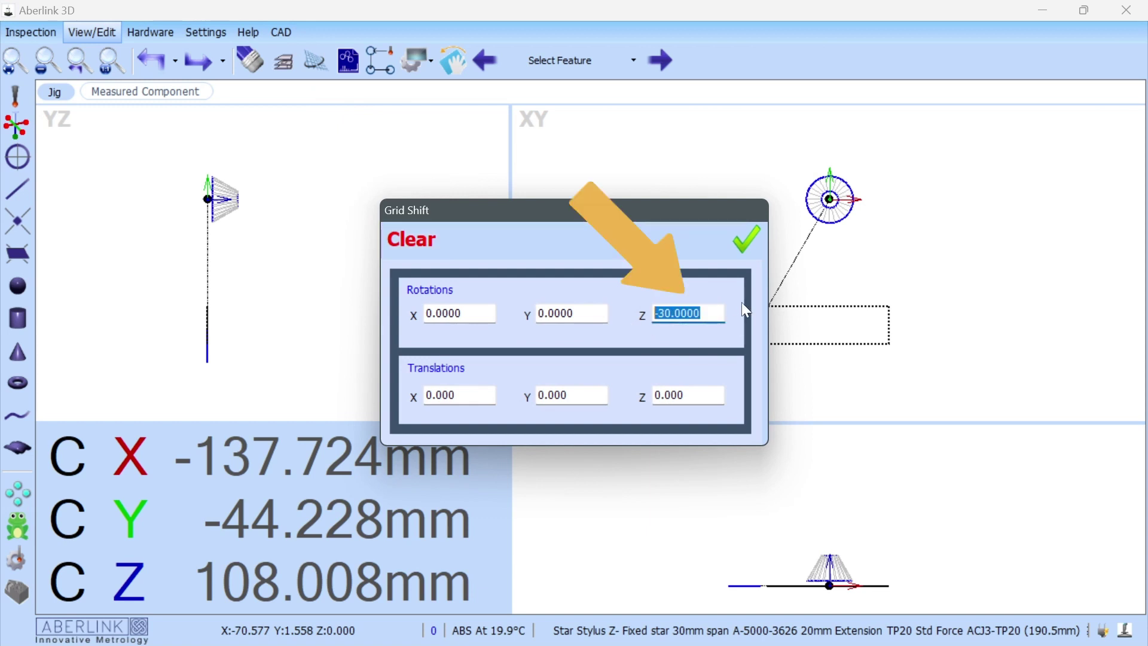
left_click(748, 250)
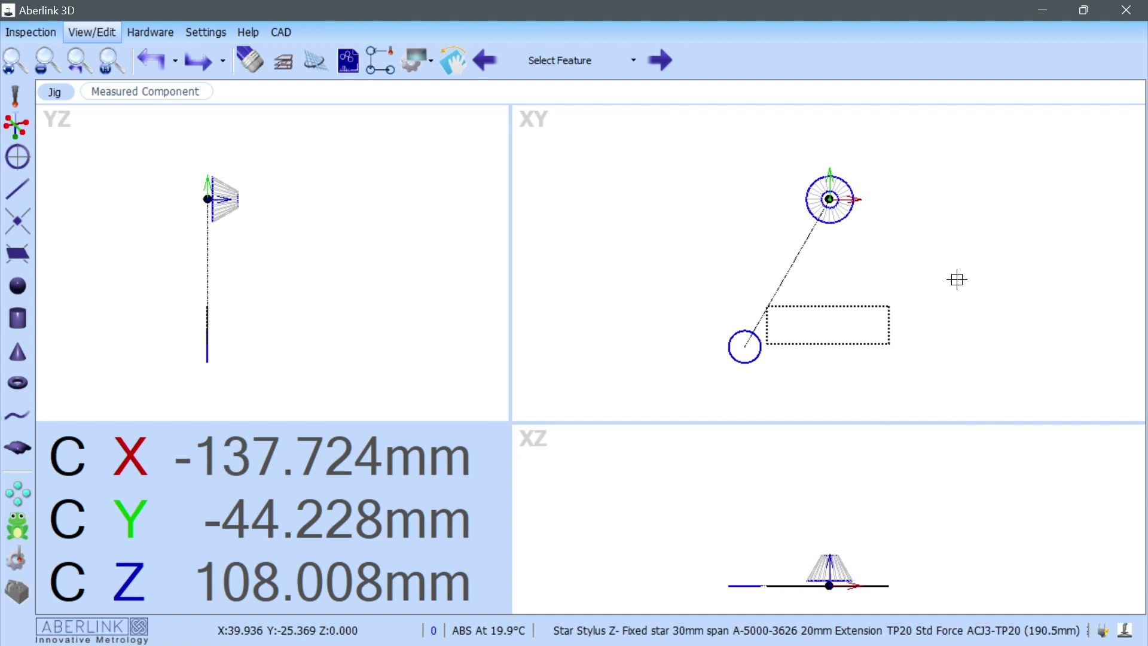
left_click(189, 96)
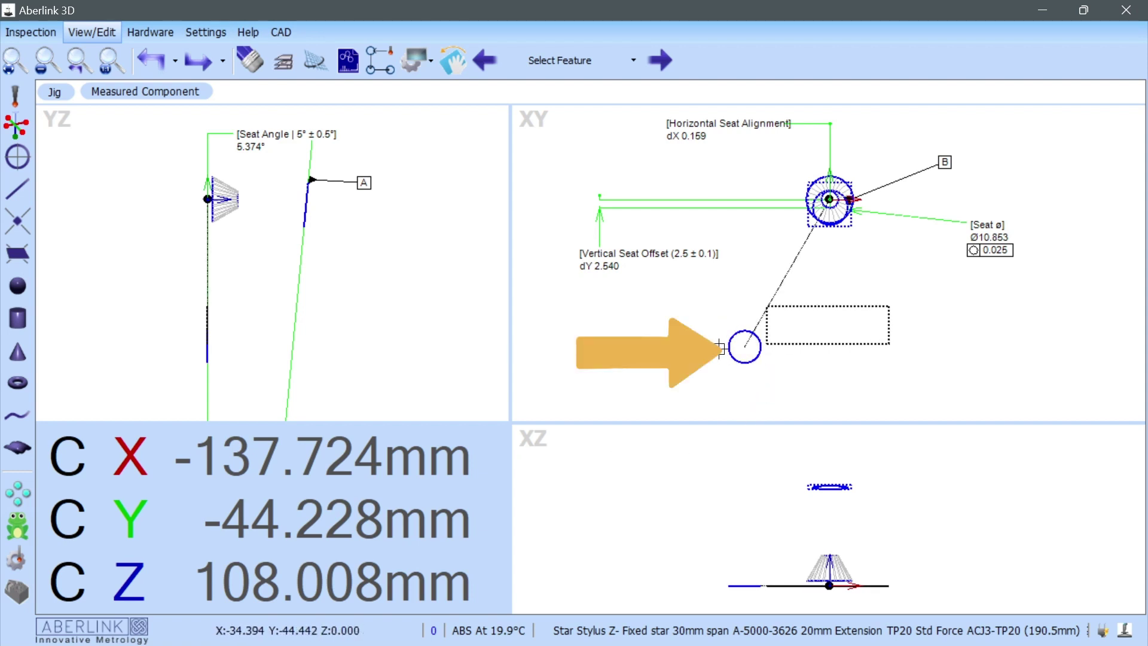
- Open the jig circle (unit 4), maximise its window and show the end of its CNC move list
right_click(752, 360)
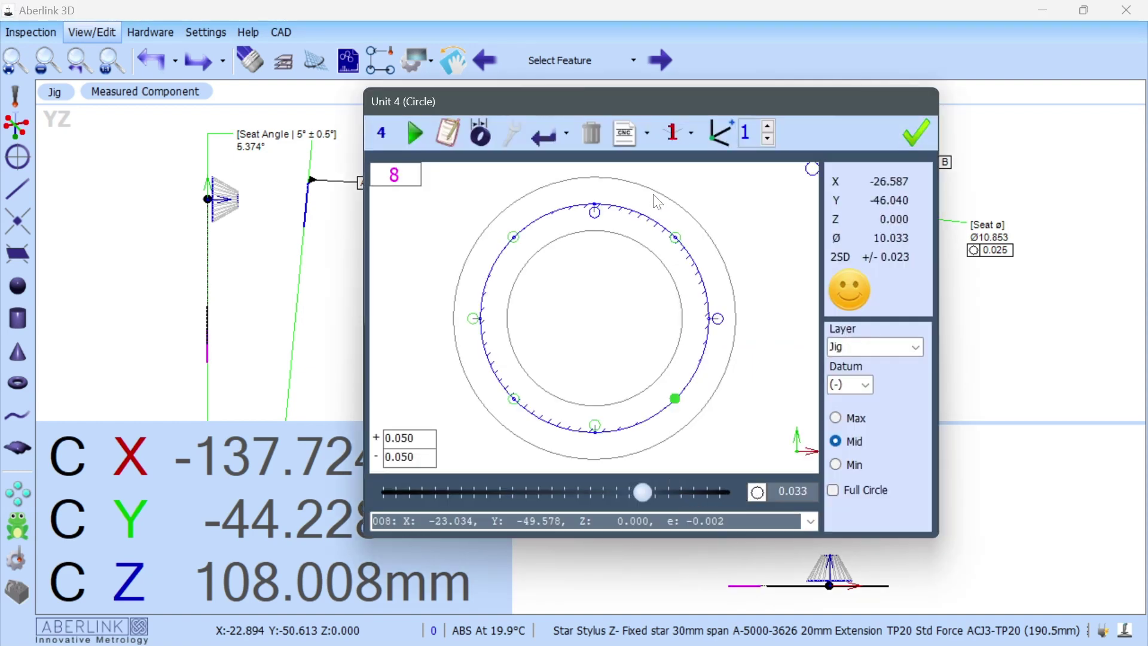
double_click(646, 103)
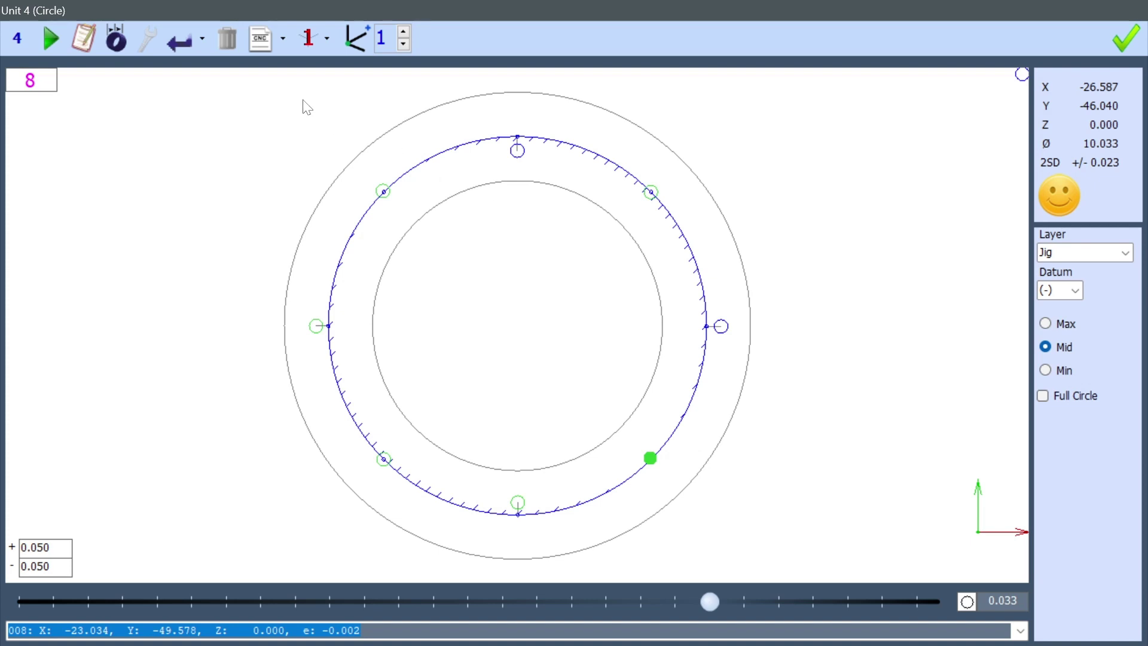
left_click(260, 40)
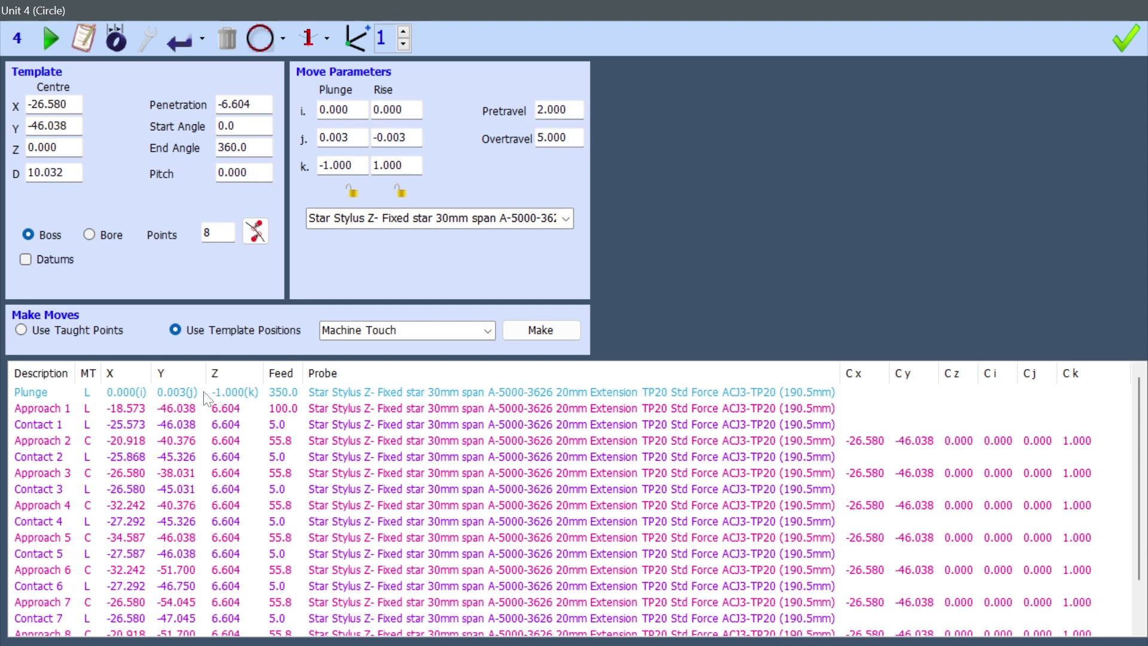
scroll(225, 400, "down", 1)
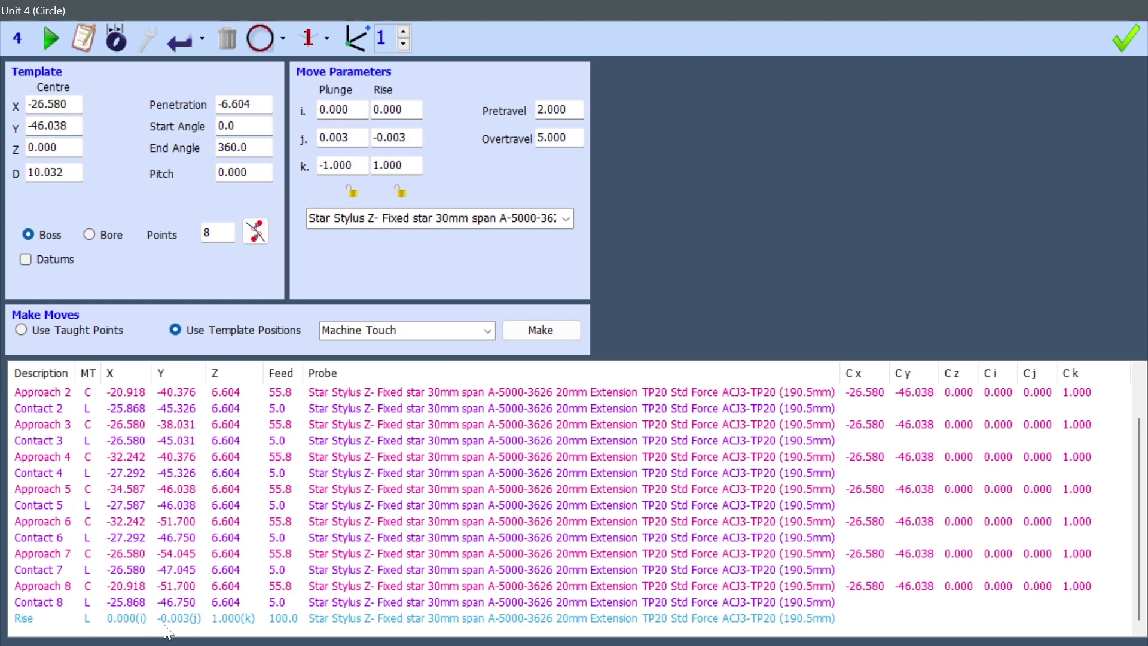
- Add a Pause at the end of the circle's CNC moves, after the Rise
right_click(87, 619)
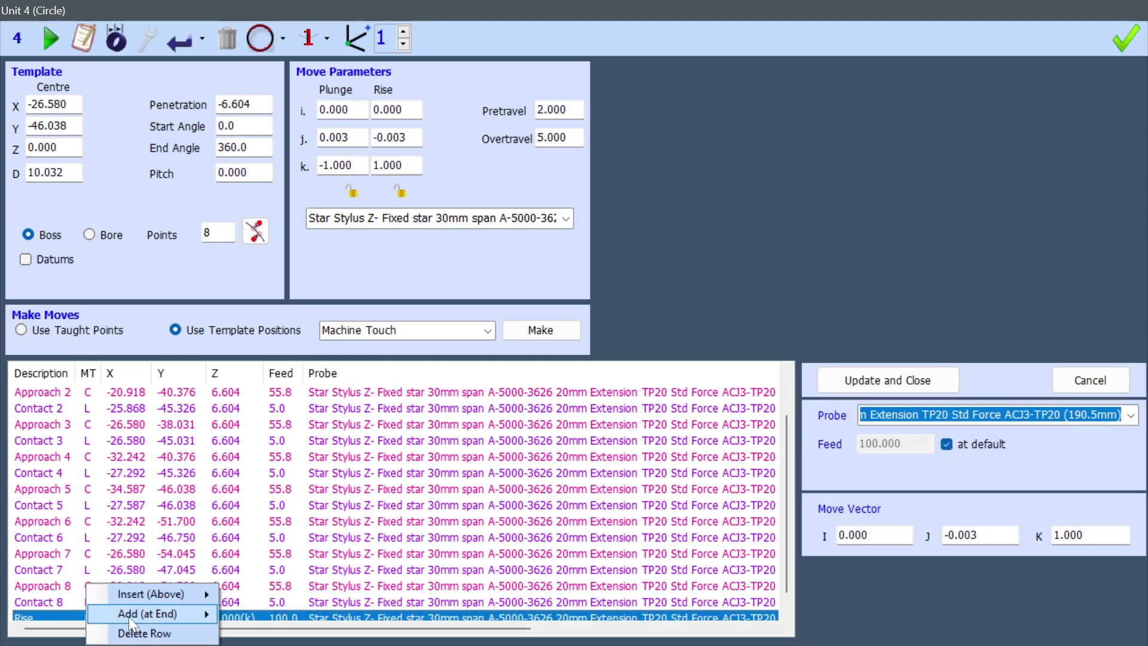
mouse_move(128, 616)
left_click(260, 590)
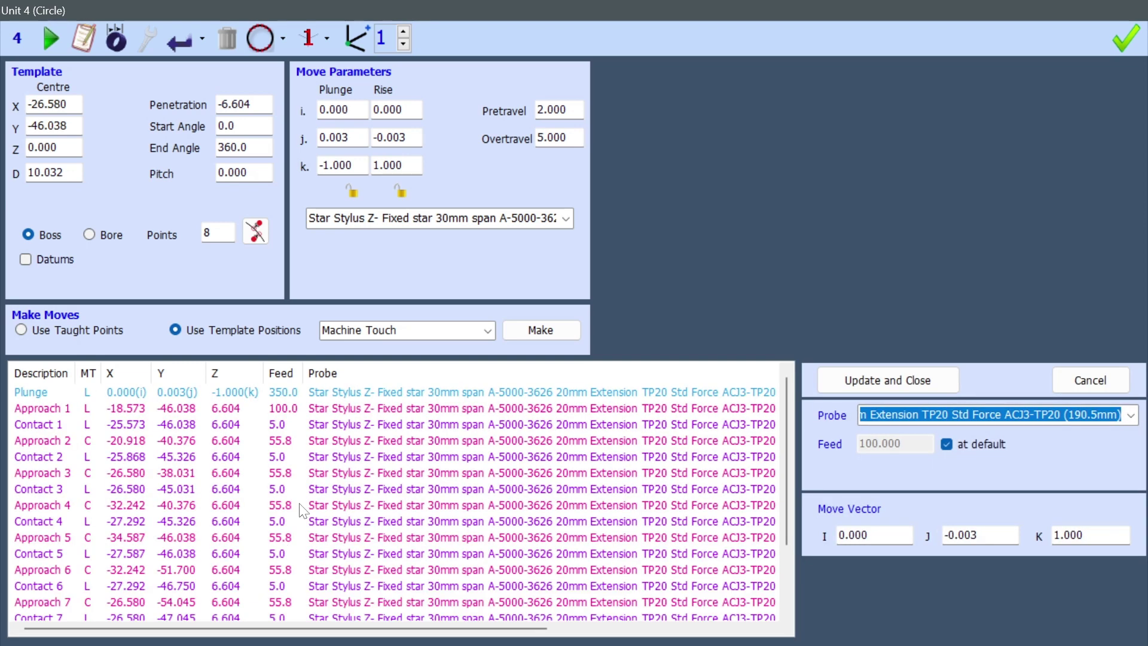
scroll(303, 510, "down", 2)
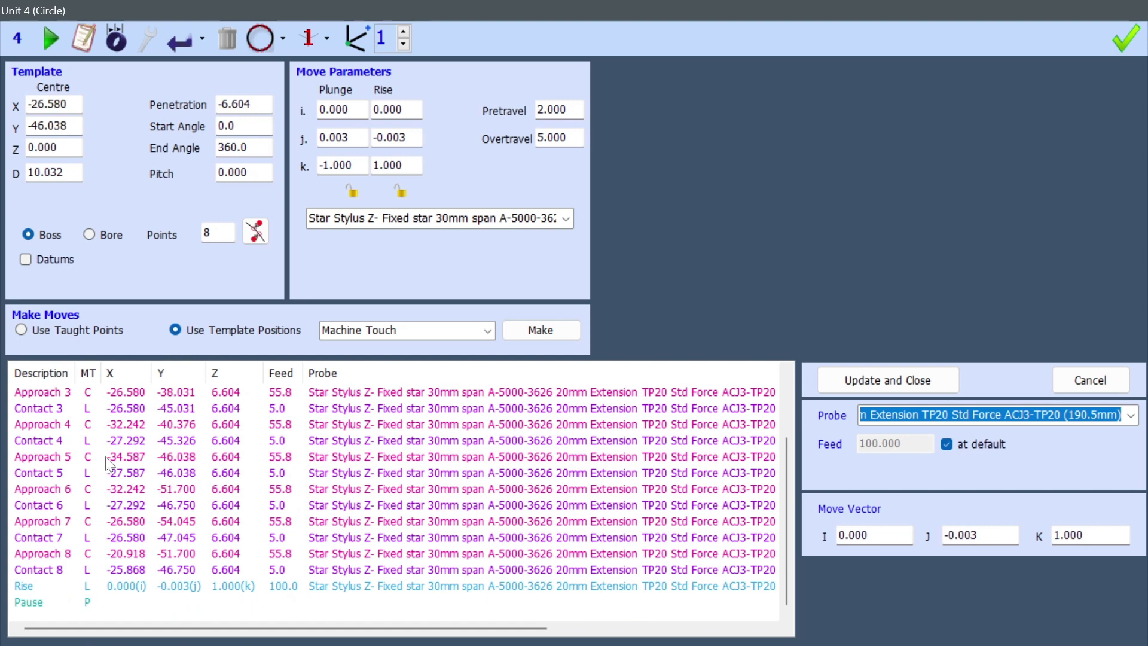
scroll(130, 474, "up", 2)
scroll(131, 474, "down", 2)
- Set the circle's Pause message to "Locate component" and update the move
left_click(79, 602)
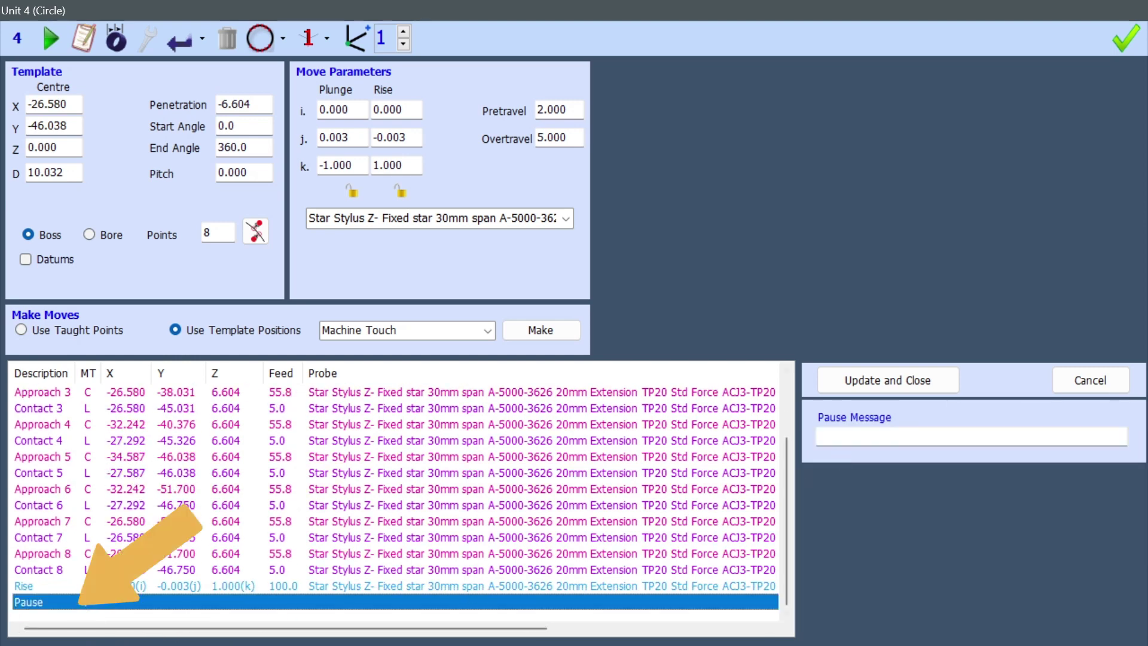
type("L")
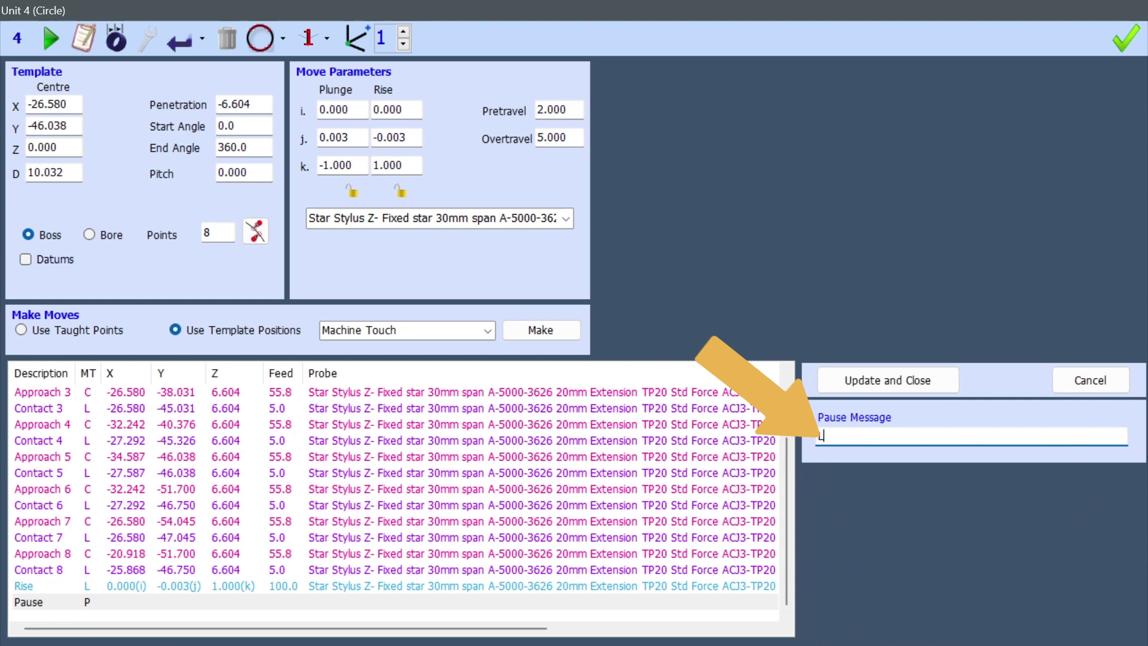
type("ocate component")
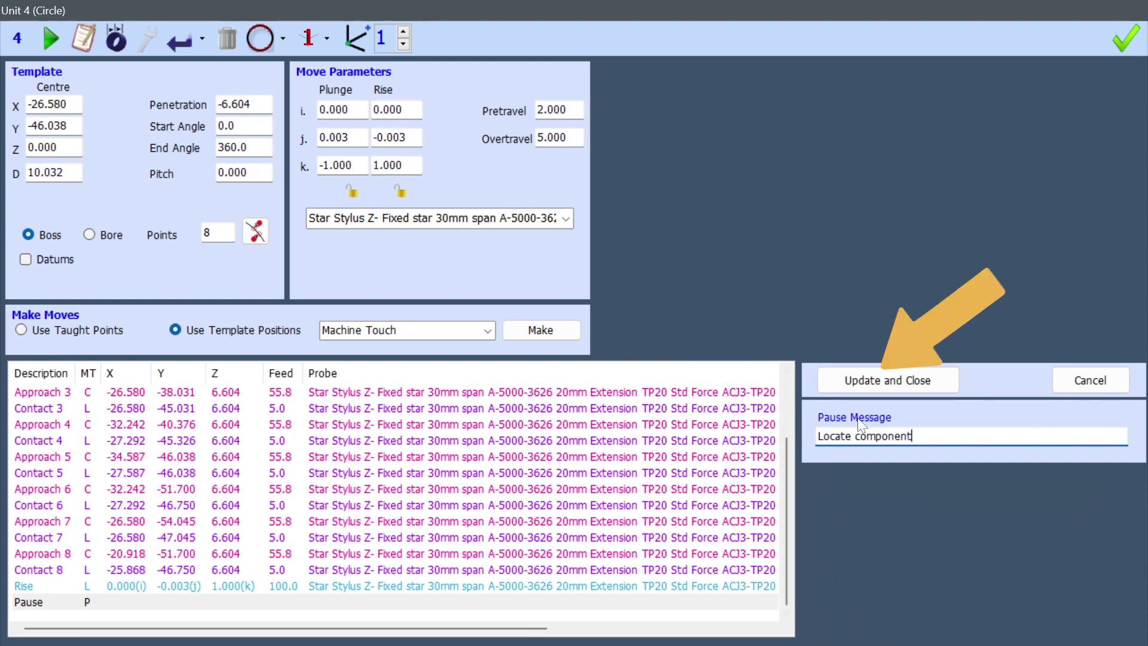
left_click(869, 386)
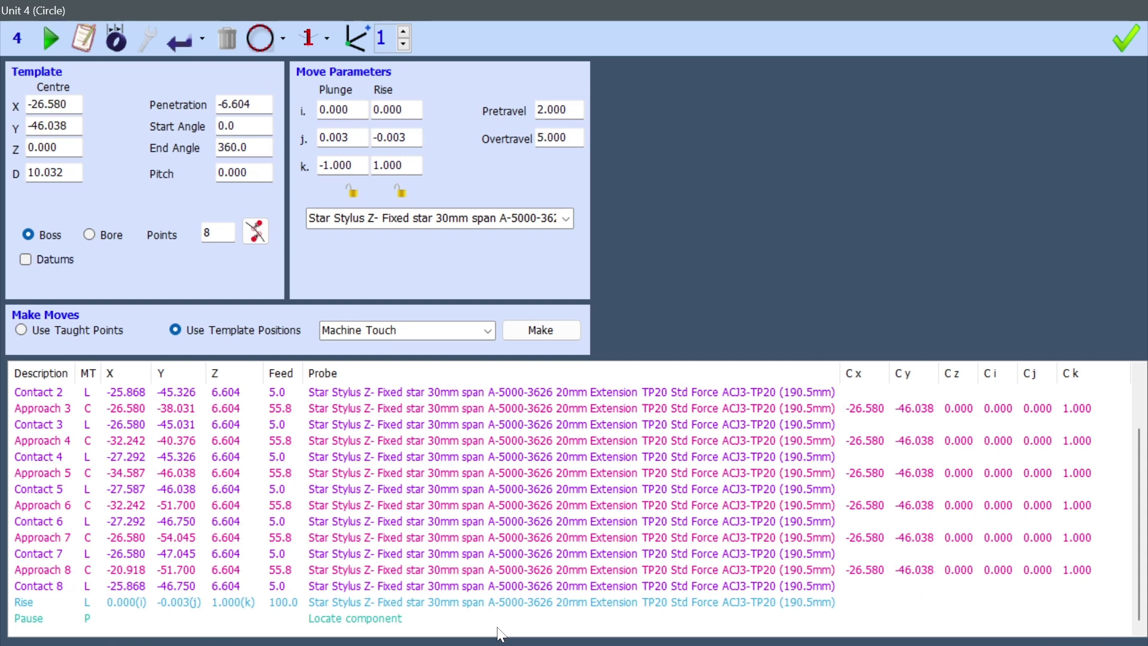
double_click(330, 618)
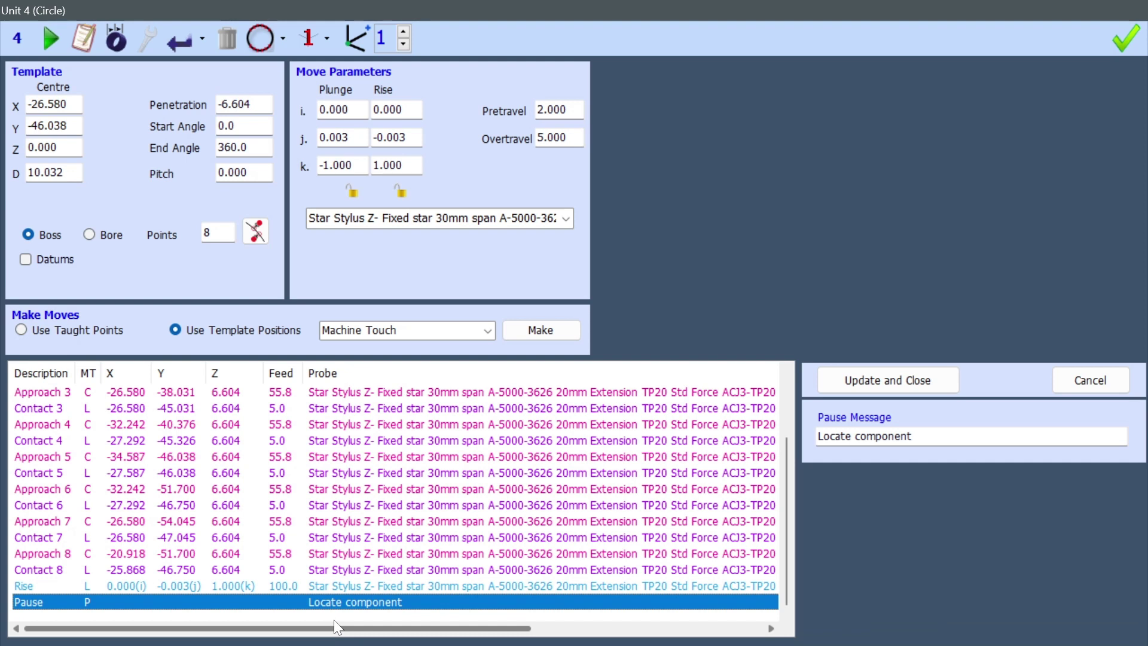
left_click(873, 386)
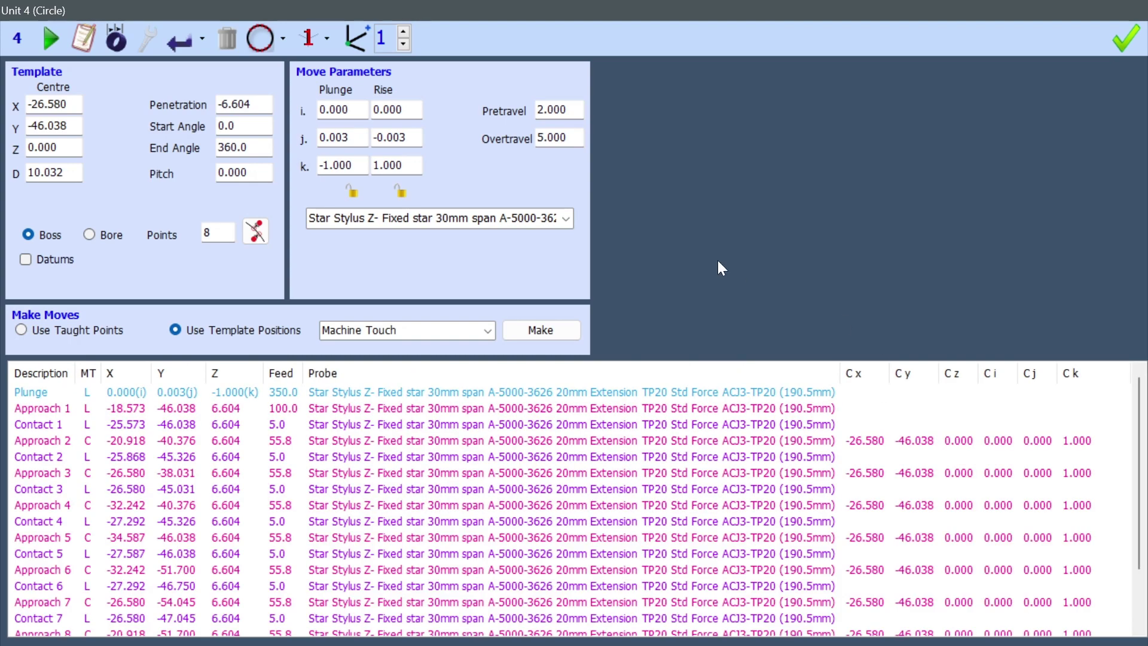
- Restore the circle's window, switch it back to the measured-points view, shrink it and move it clear of the dimensions in the XY view
double_click(643, 12)
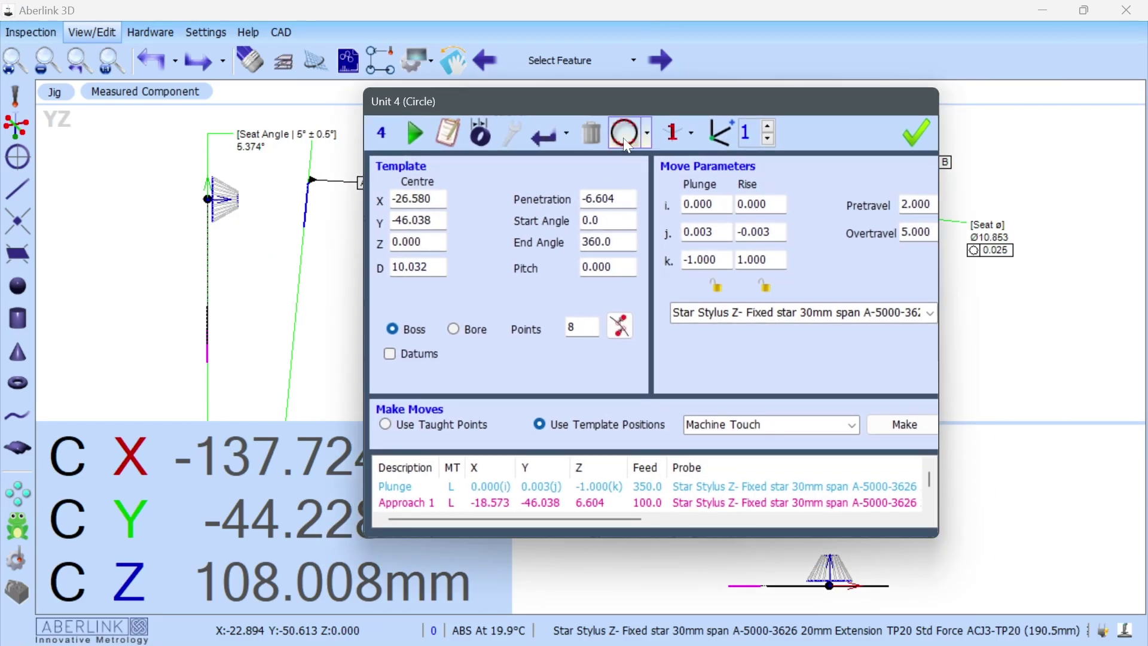
left_click(623, 135)
left_click_drag(784, 104, 770, 105)
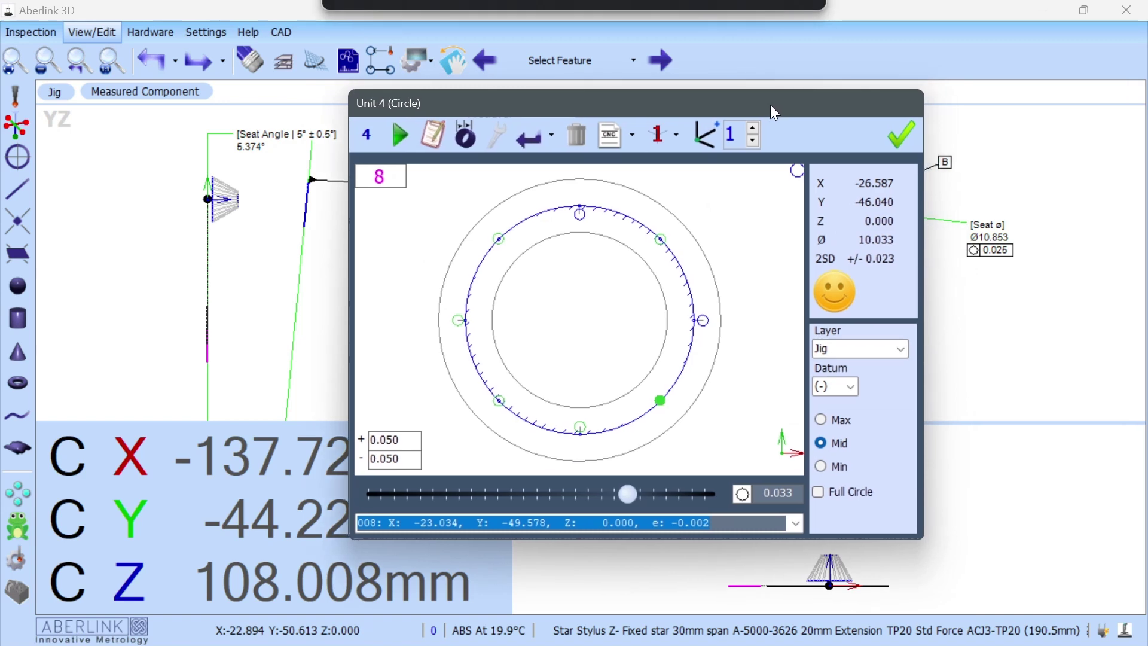
left_click_drag(350, 94, 542, 226)
left_click_drag(765, 240, 985, 310)
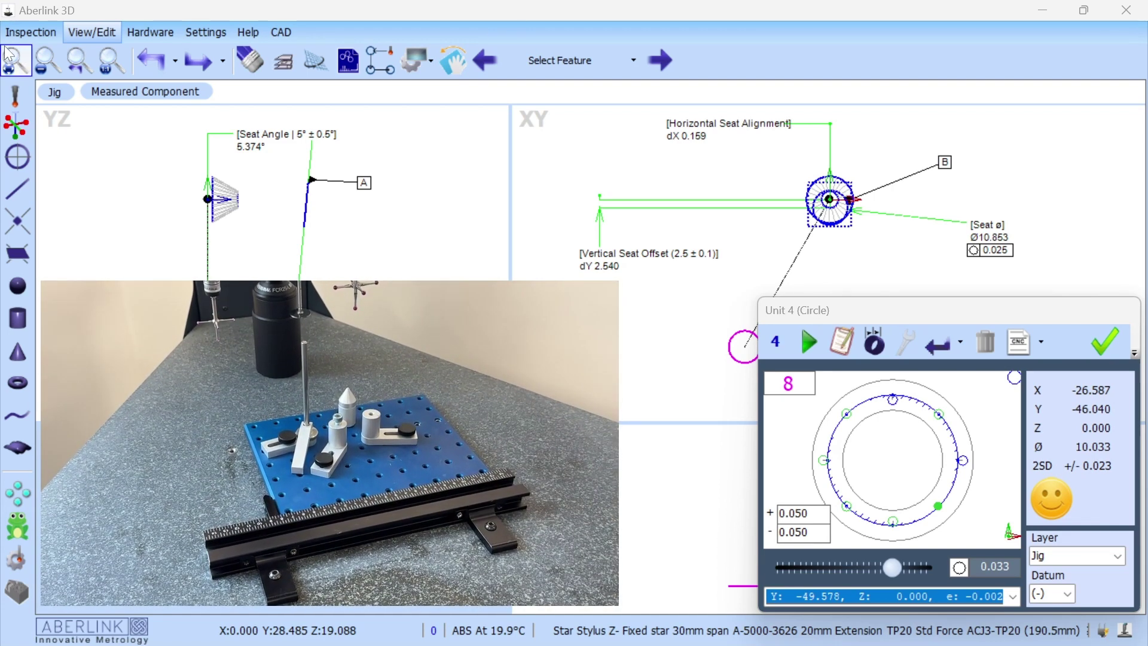
- Run the whole inspection program without saving the current inspection for SPC analysis
left_click(29, 36)
left_click(363, 61)
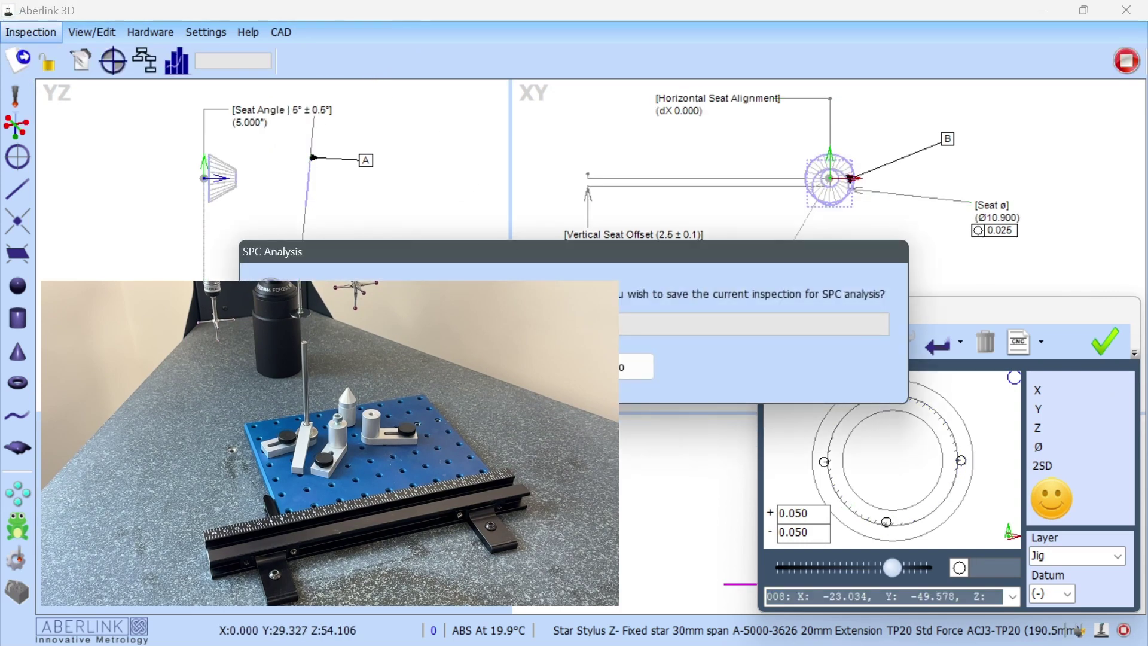
left_click(606, 367)
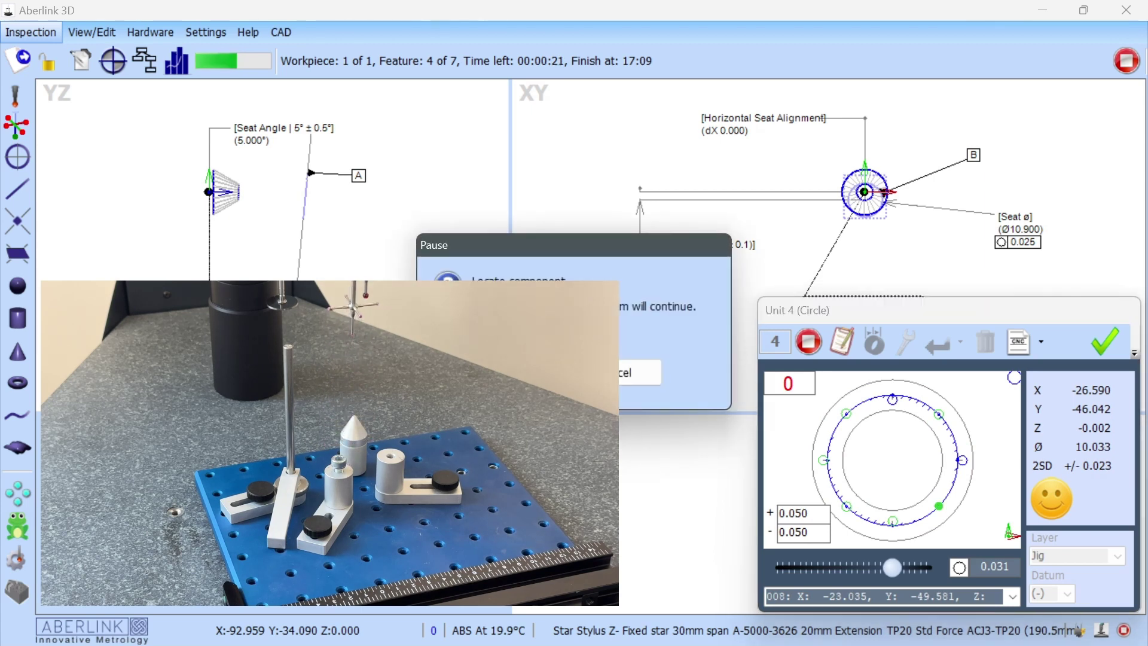
- Continue the program past the "Locate component" Pause, then accept and close the inspection report summary
left_click_drag(520, 245, 830, 113)
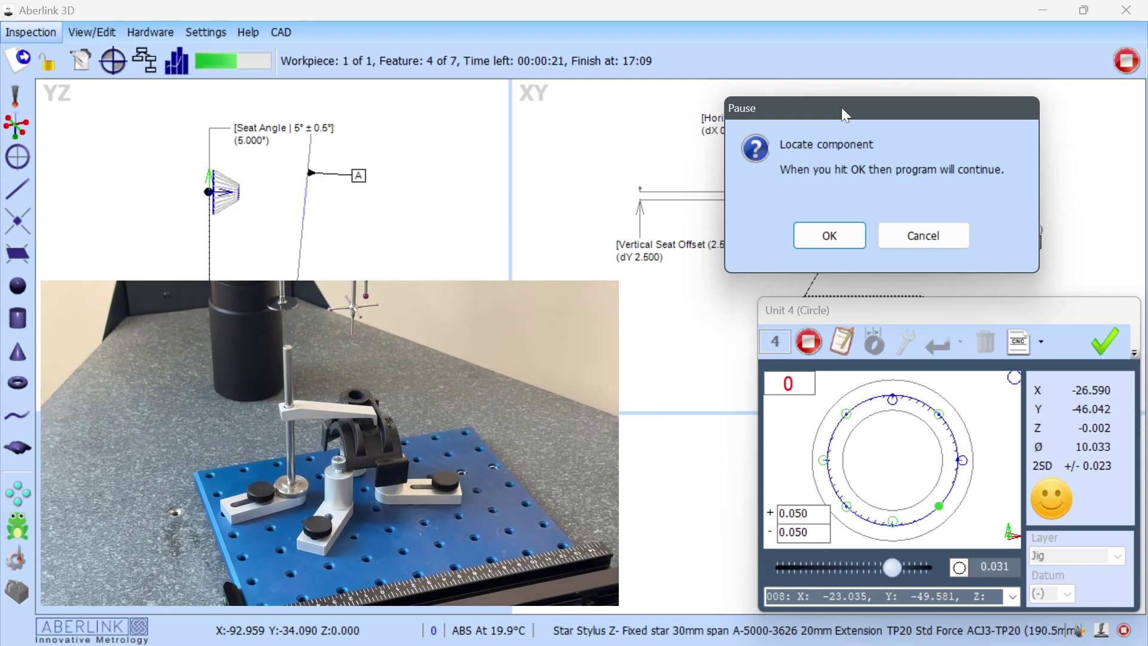
left_click(831, 237)
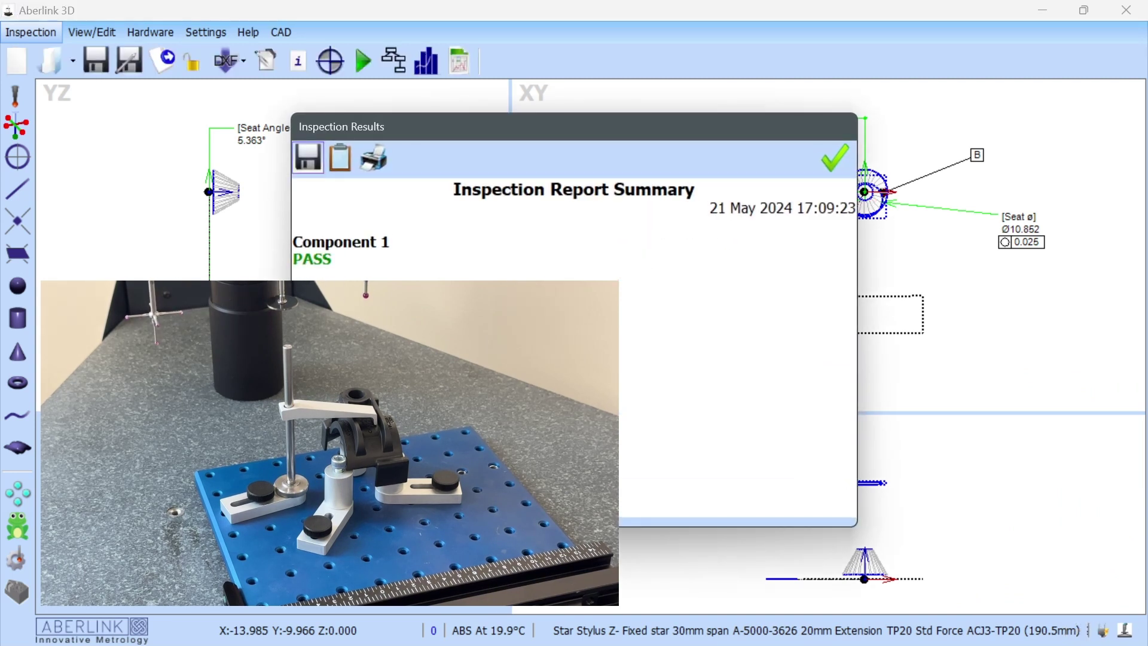
left_click_drag(285, 115, 728, 147)
left_click(1018, 179)
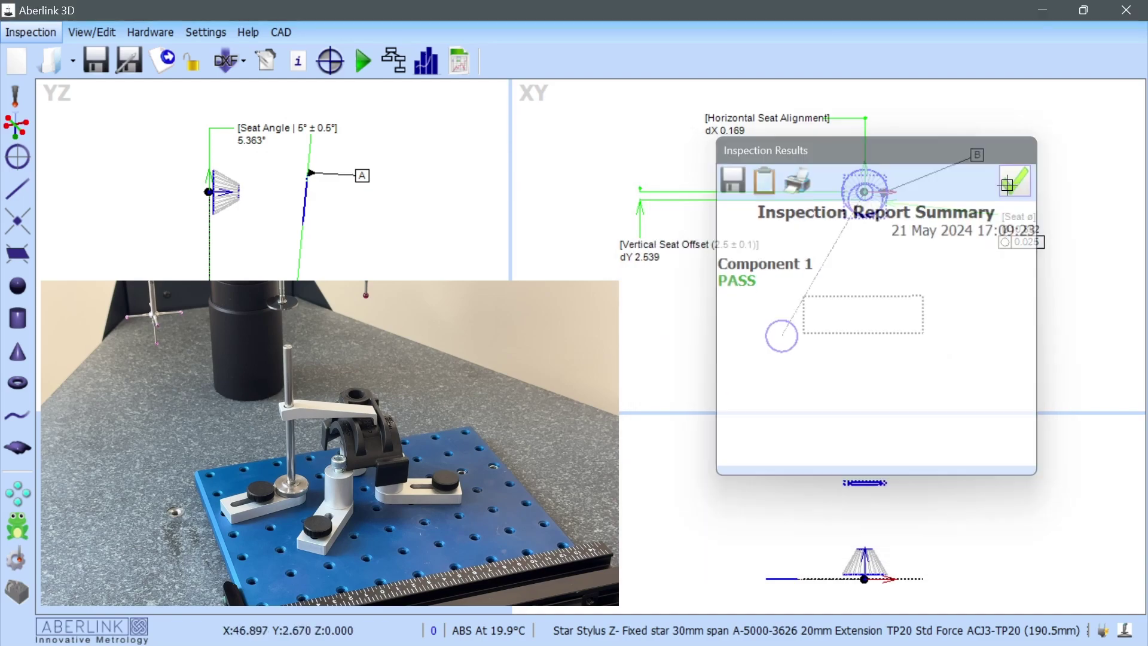
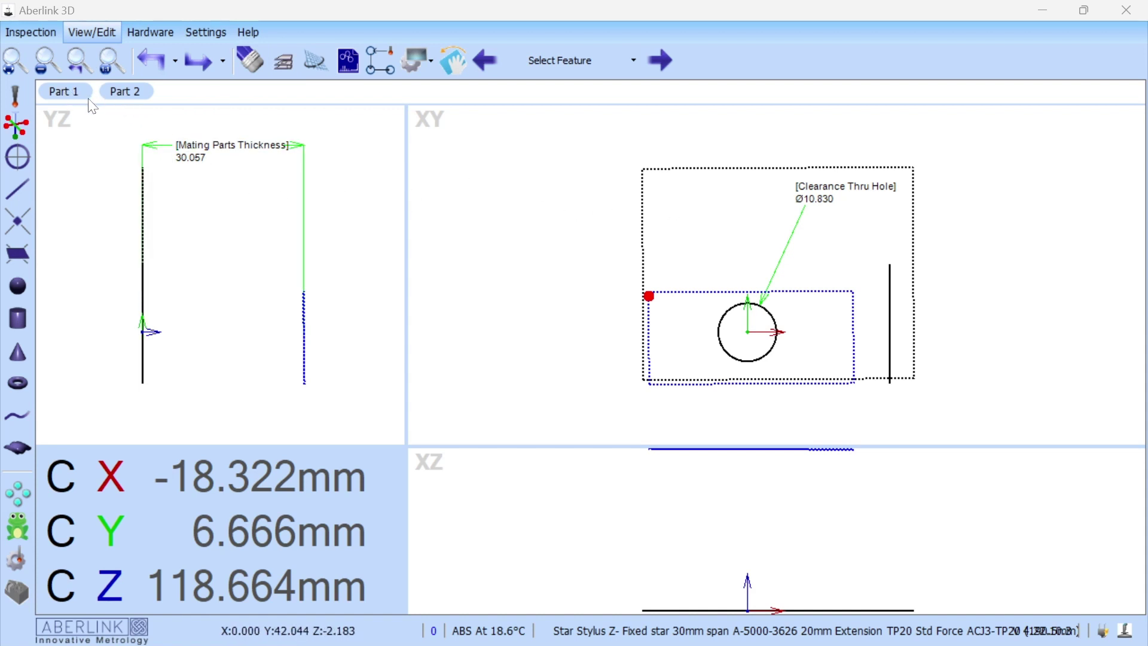
- Toggle the Part 2 and Part 1 layers off and on in turn to examine which features belong to each
left_click(117, 91)
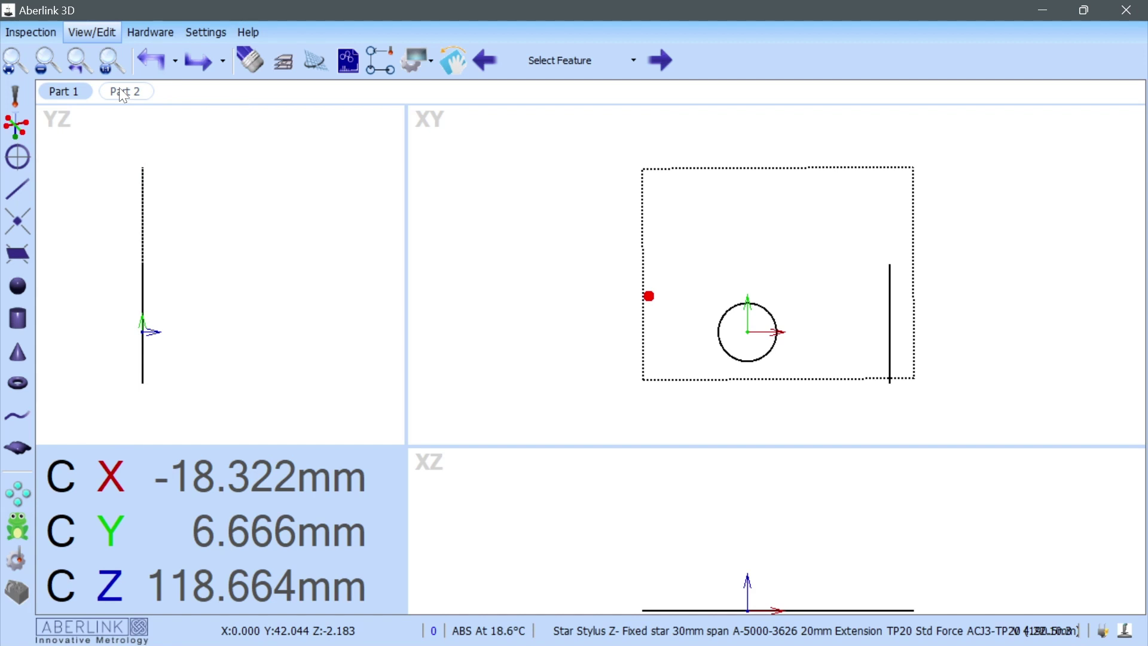
left_click(119, 88)
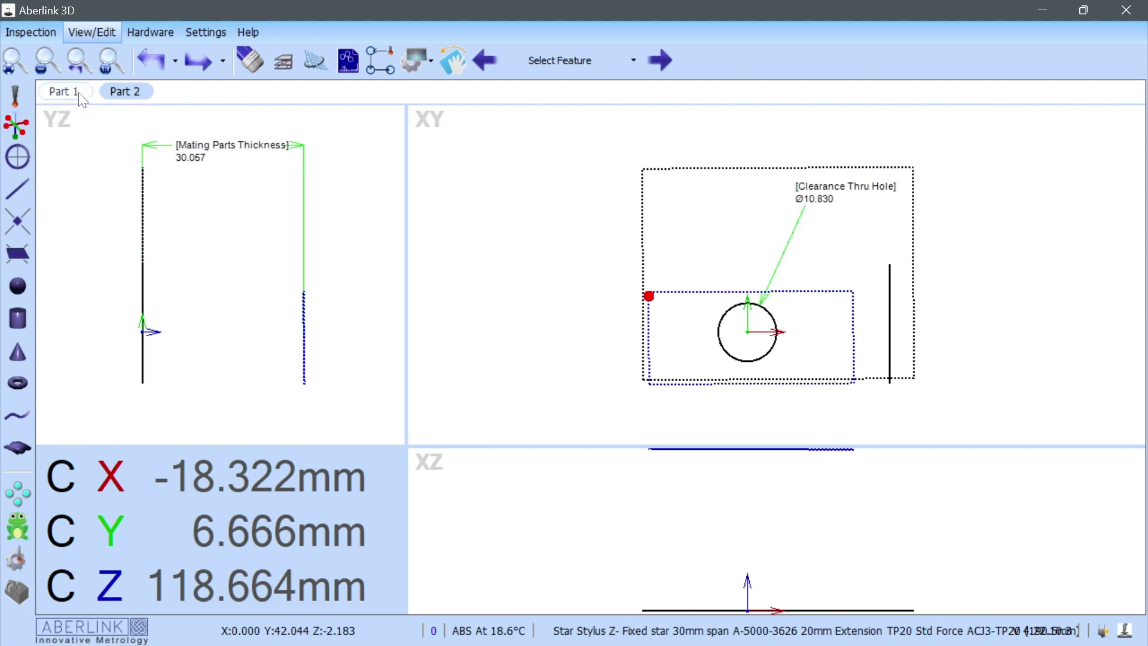
left_click(79, 93)
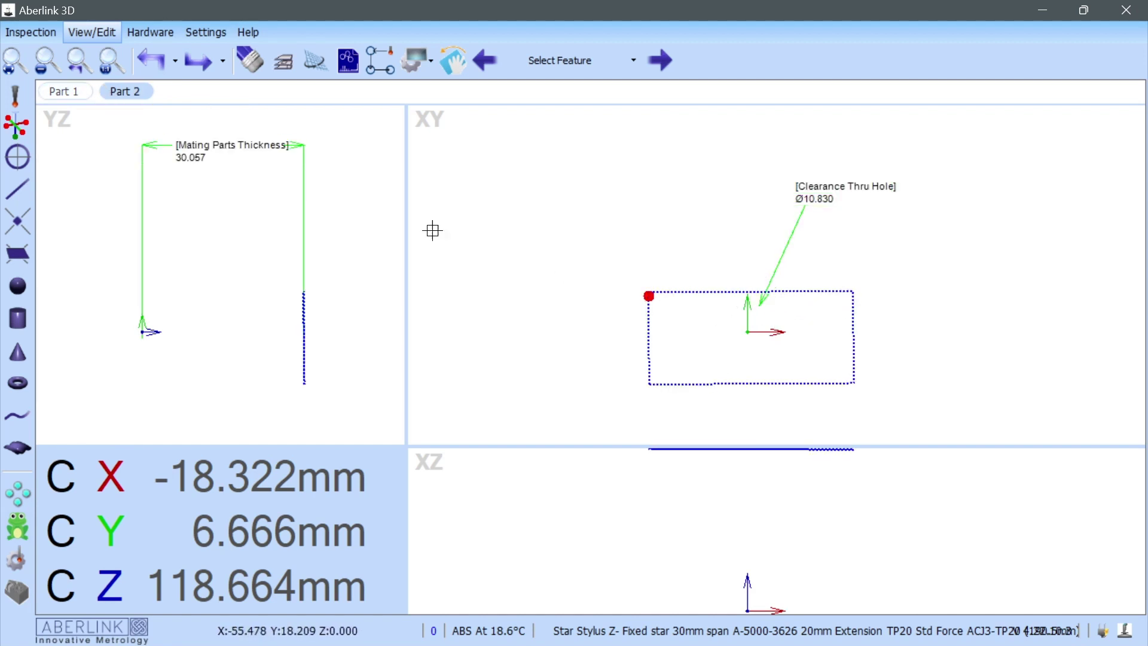
left_click(78, 94)
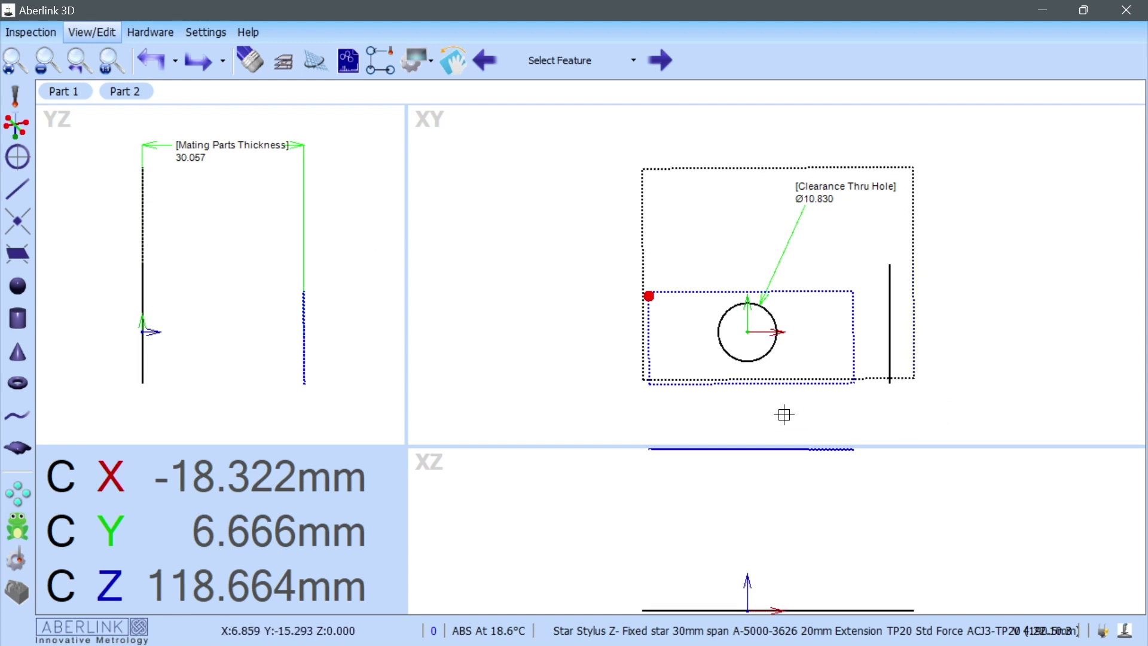
- Open the Part 1 reference plane in a maximised window and insert a Pause above the Plunge in its CNC moves
double_click(741, 169)
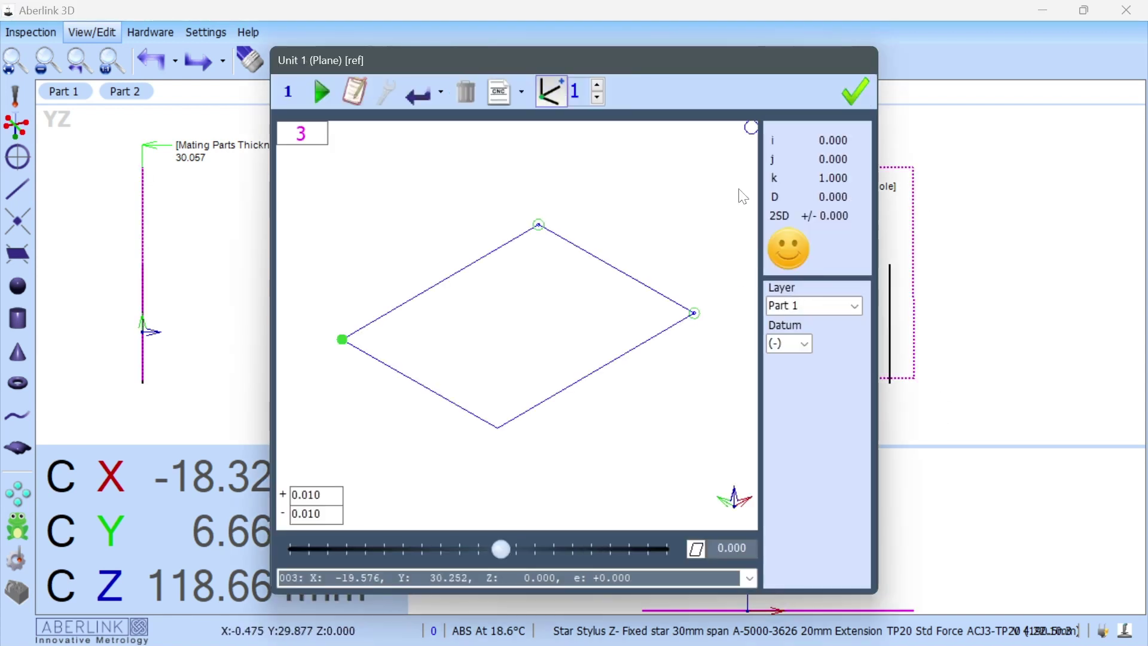
double_click(536, 62)
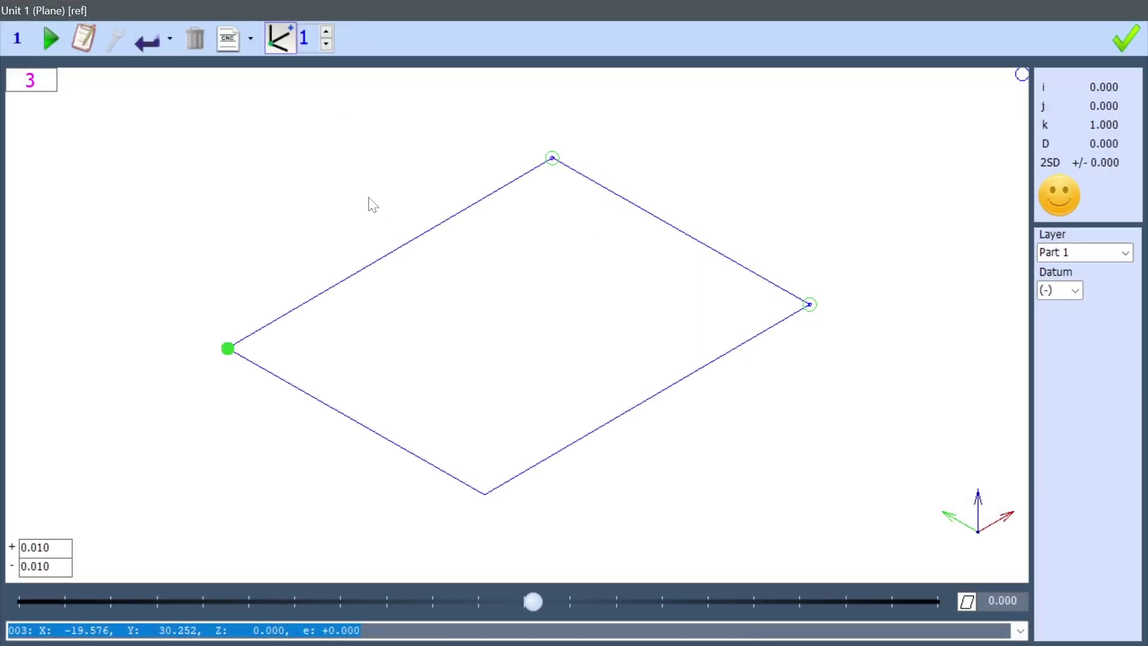
left_click(231, 40)
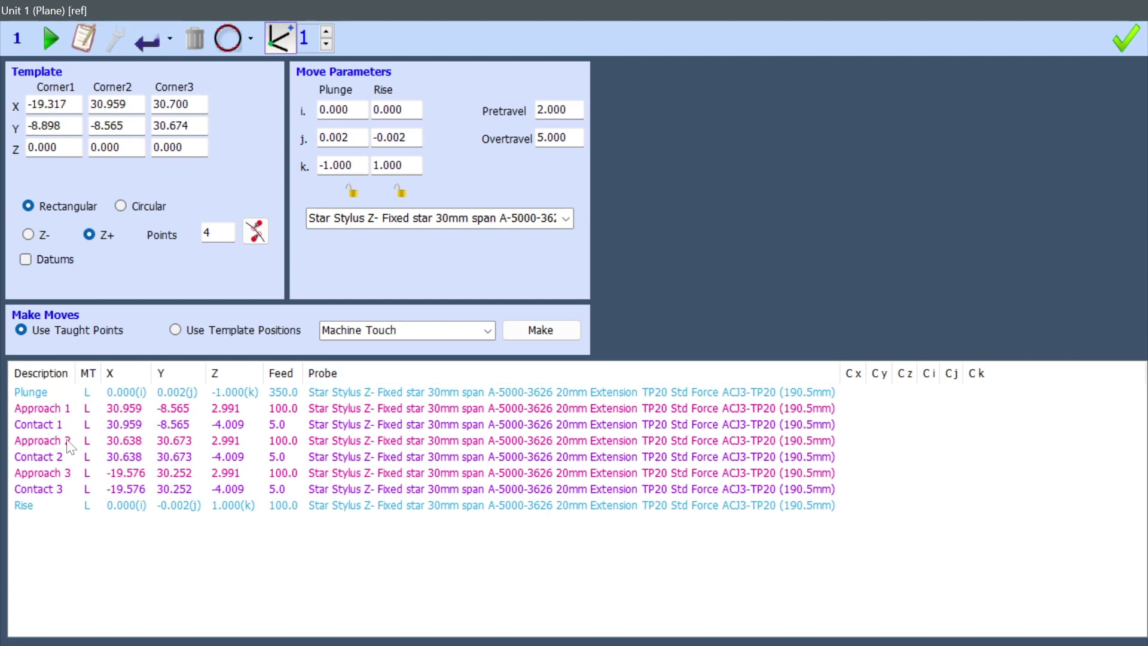
right_click(45, 391)
mouse_move(98, 404)
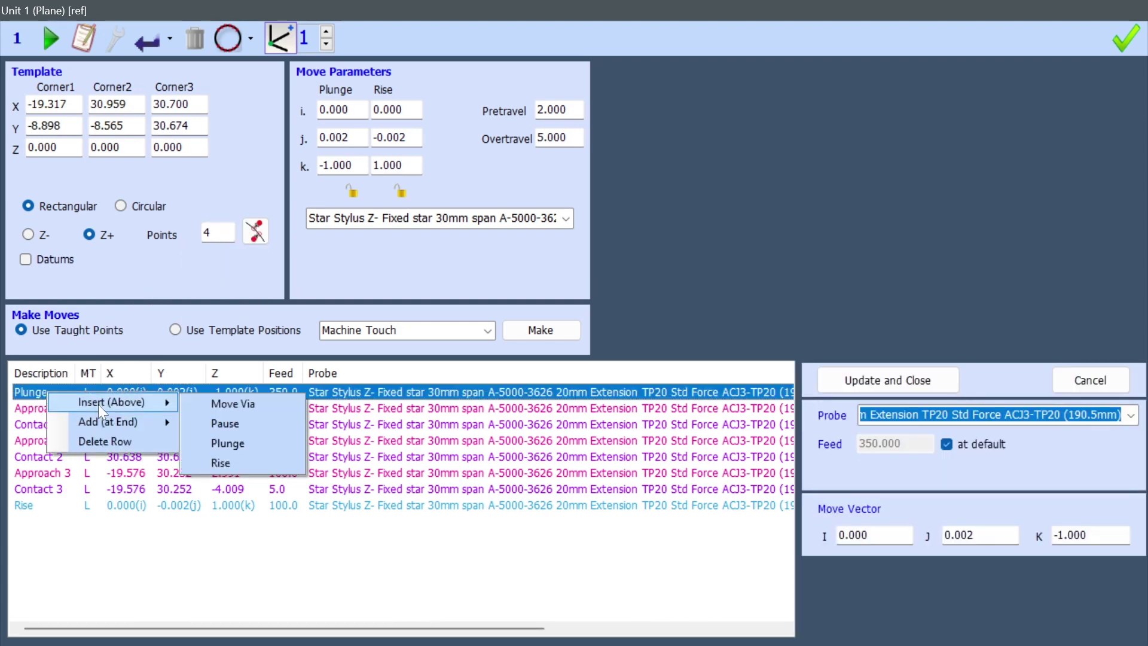
left_click(281, 421)
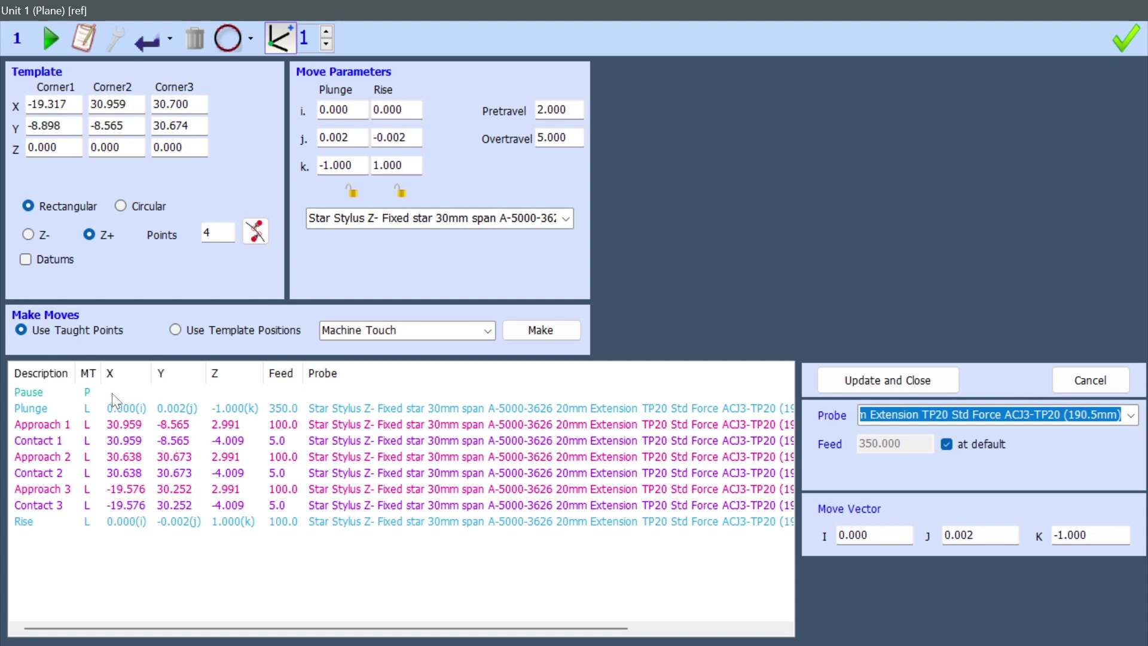
- Set the plane's Pause message to "Please remove mating part before running the program" and update the move
left_click(113, 393)
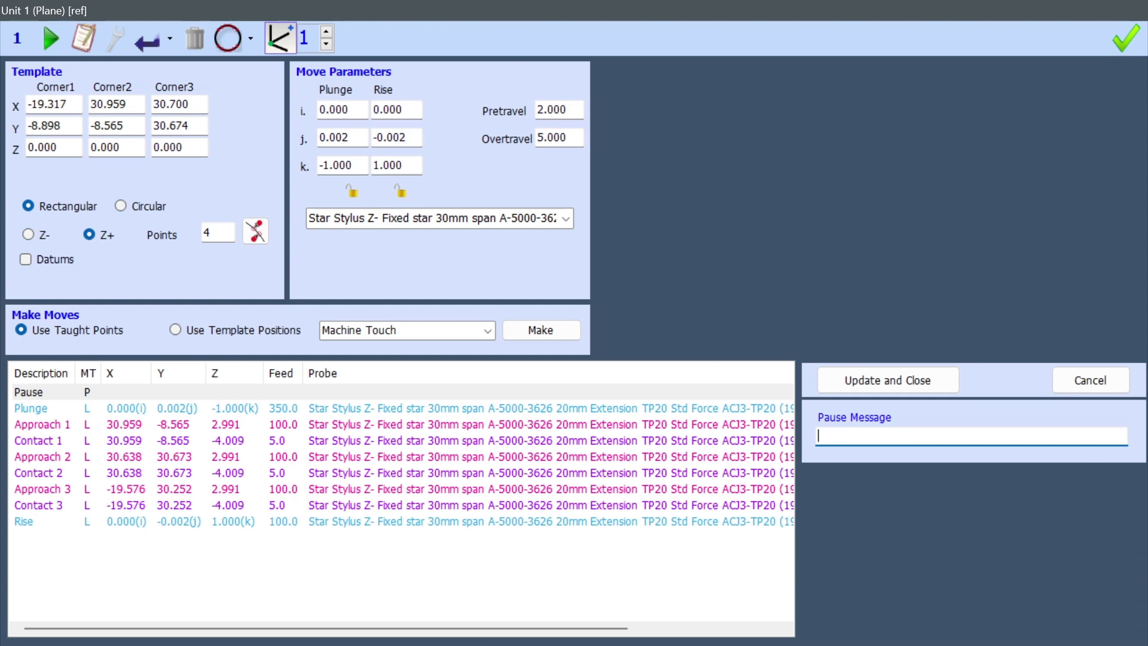
type("Please remove mating part")
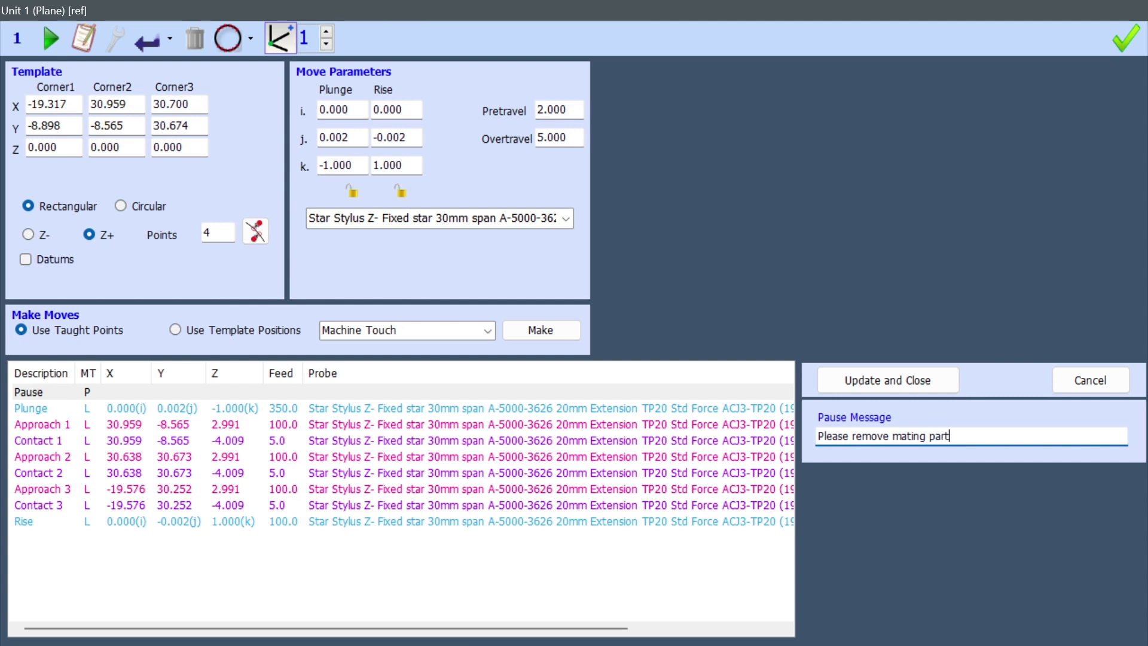
type(" before running the program")
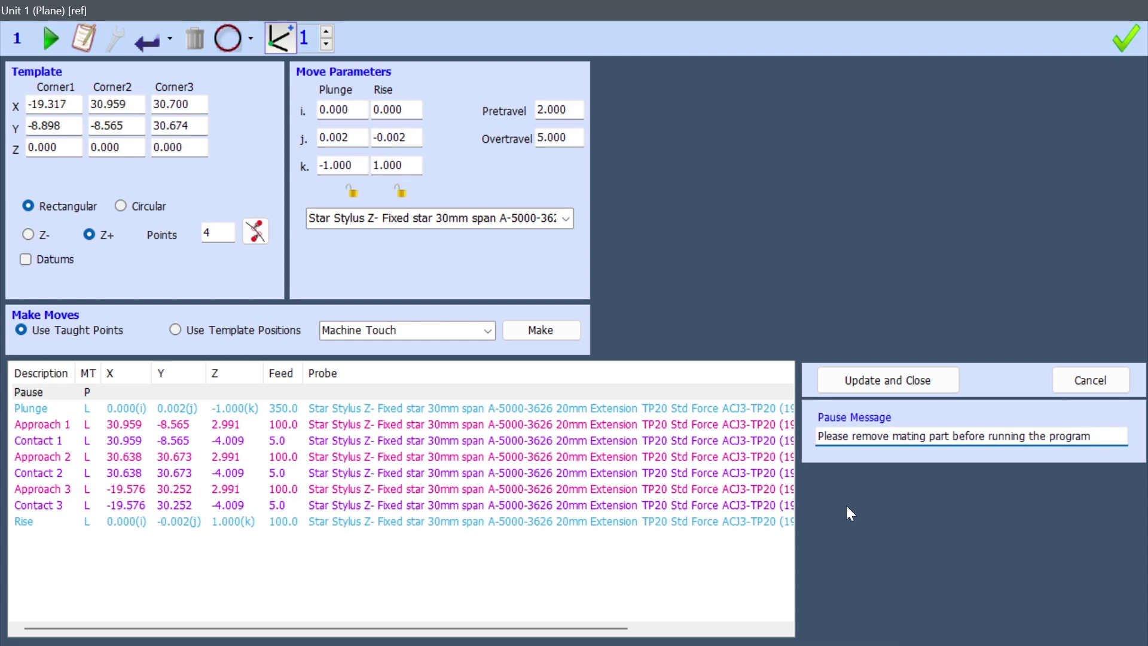
left_click(871, 380)
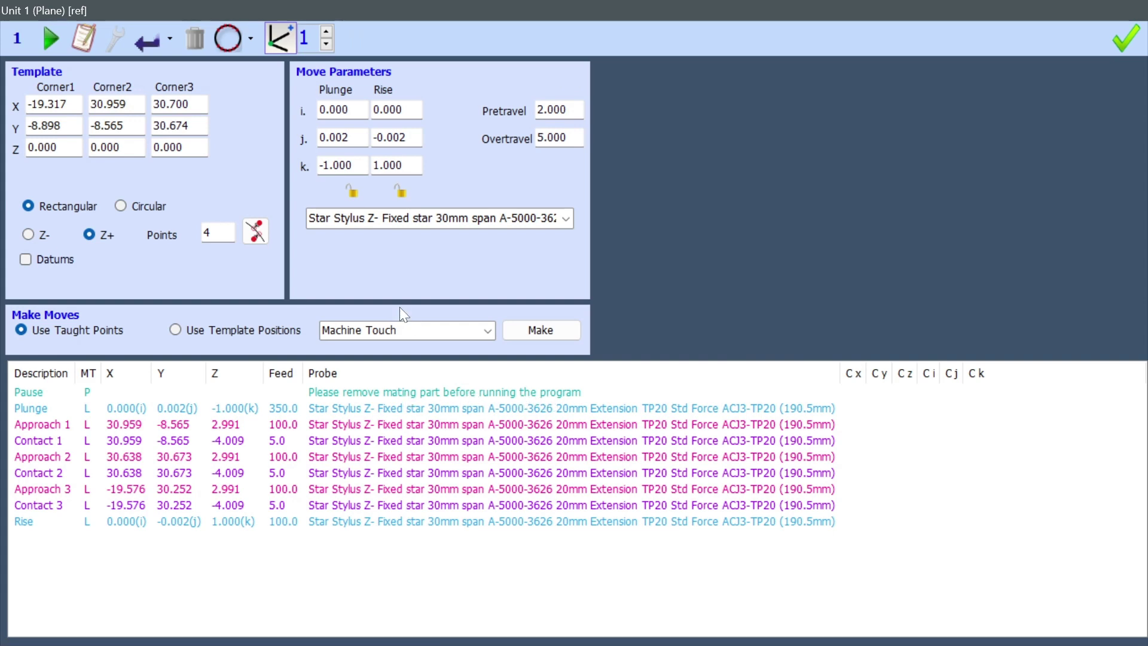
- Leave the plane's CNC moves, restore its window to normal size and accept the plane
left_click(234, 46)
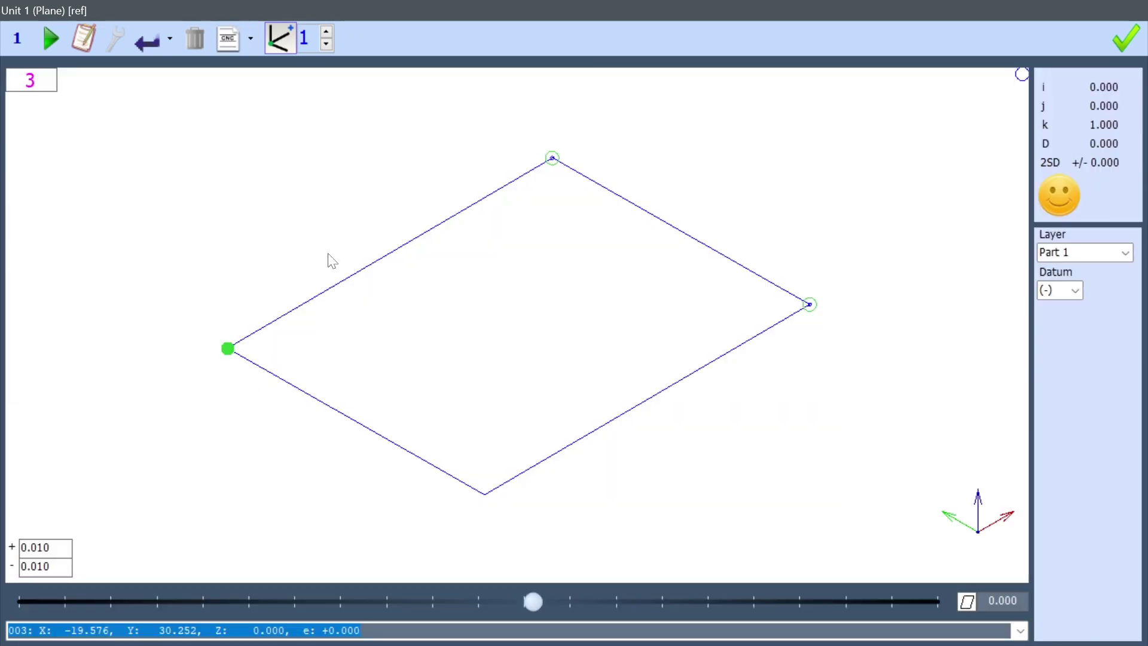
double_click(656, 7)
left_click(856, 92)
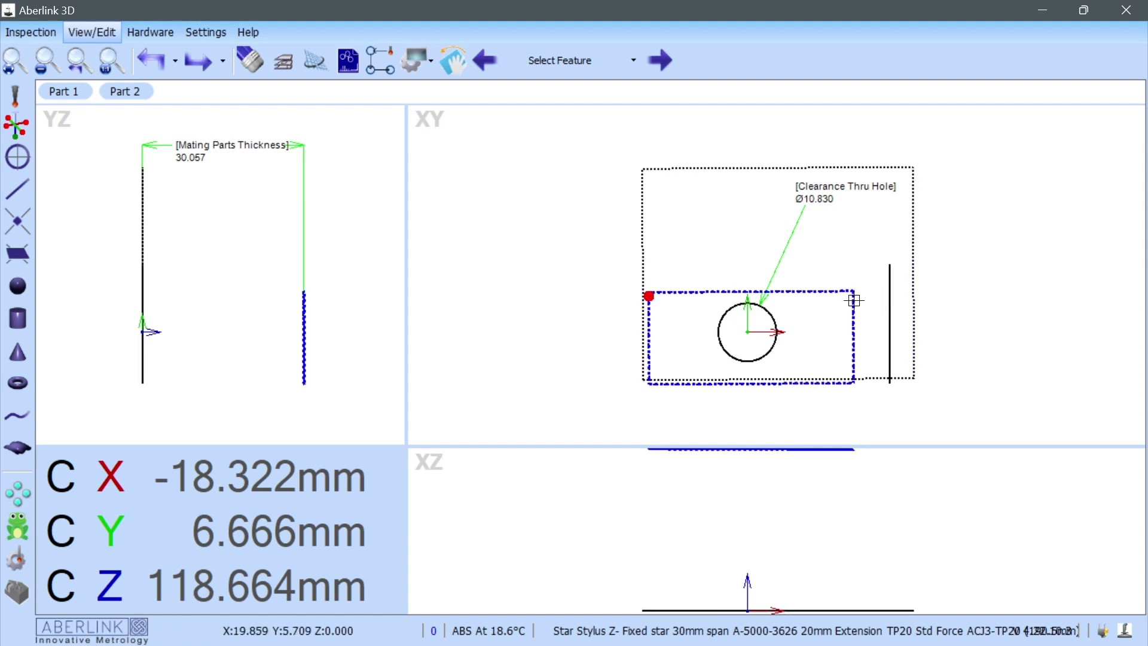
- Open the Part 1 reference line's CNC moves in a maximised window and insert a Move Via and a Pause above the Rise
double_click(892, 298)
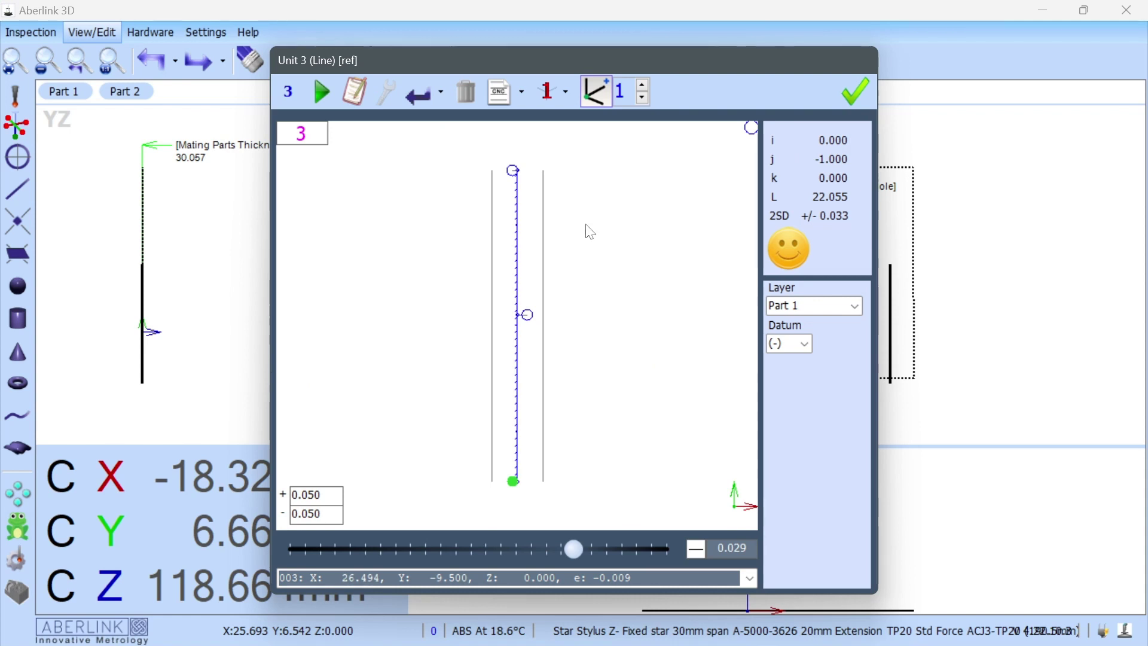
double_click(554, 64)
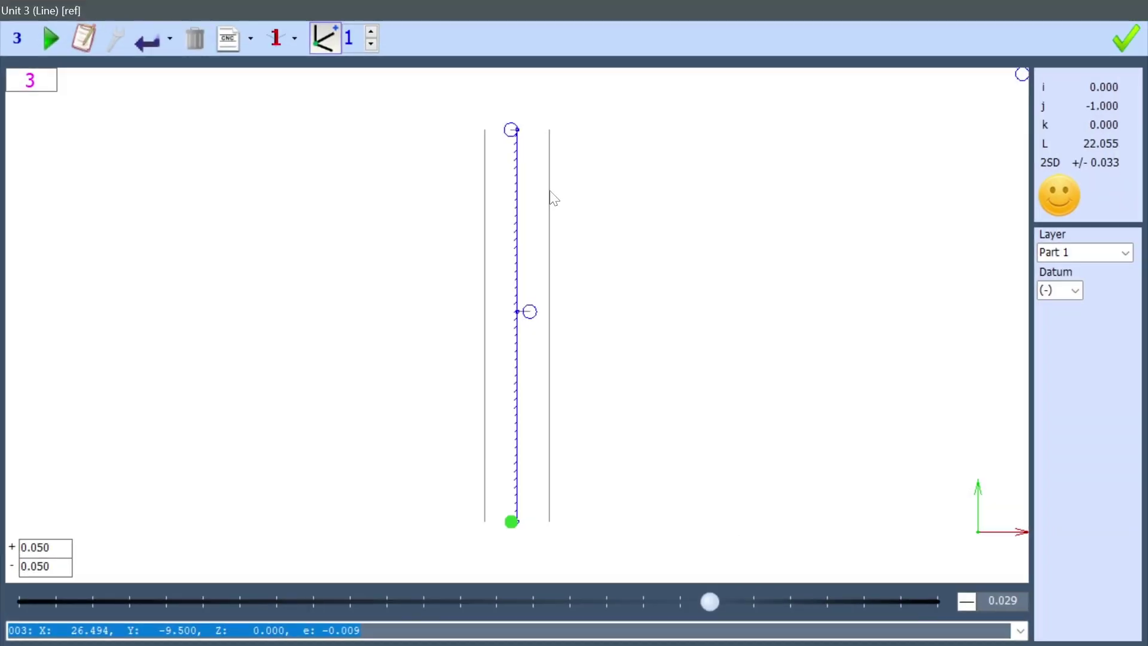
left_click(230, 47)
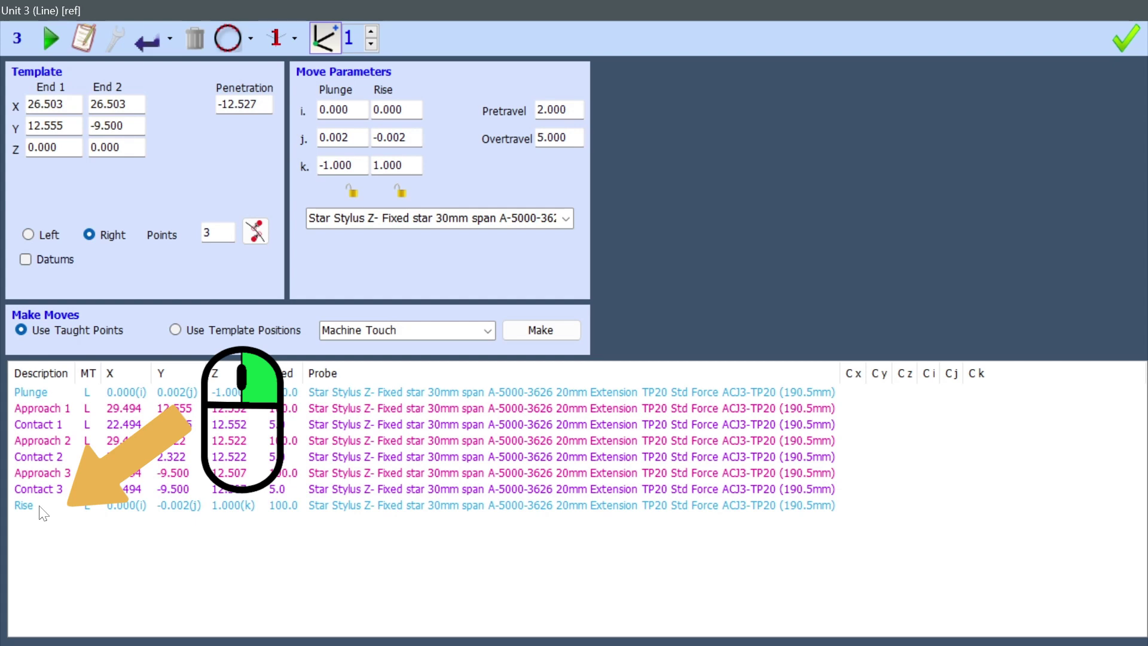
right_click(43, 513)
mouse_move(109, 521)
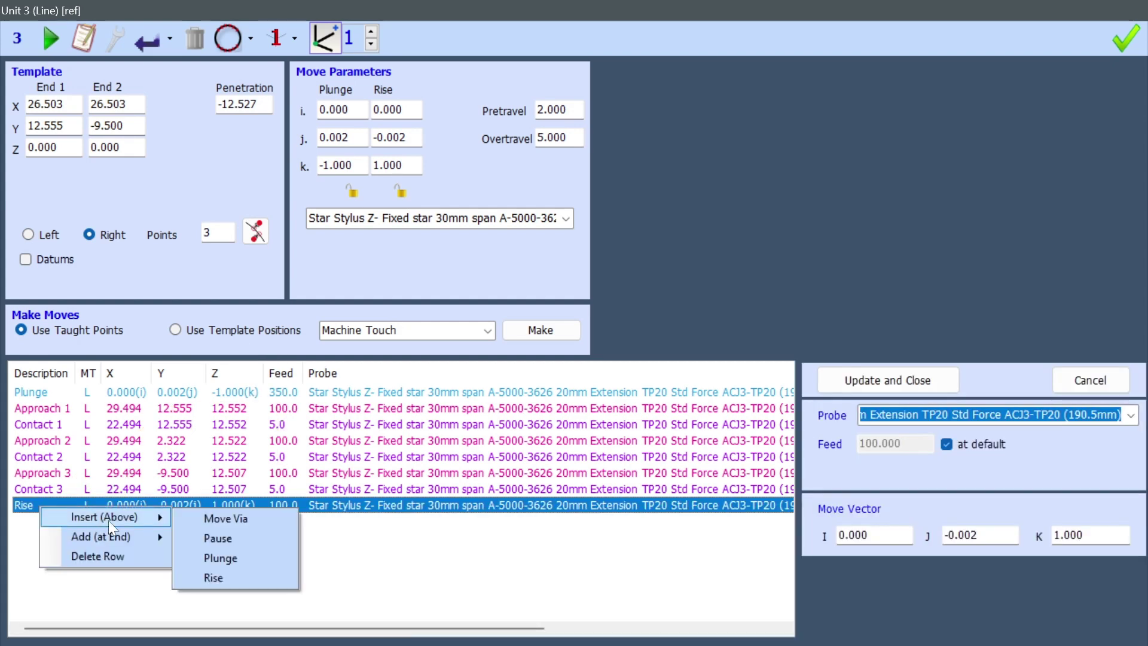
left_click(210, 518)
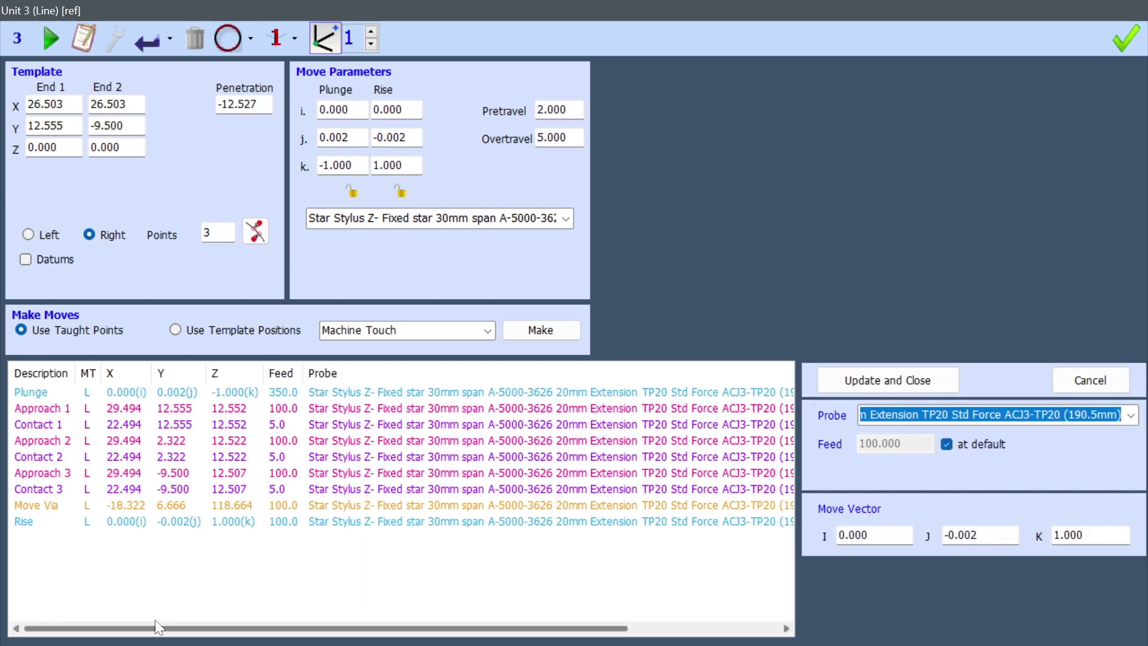
right_click(54, 522)
mouse_move(90, 534)
left_click(214, 553)
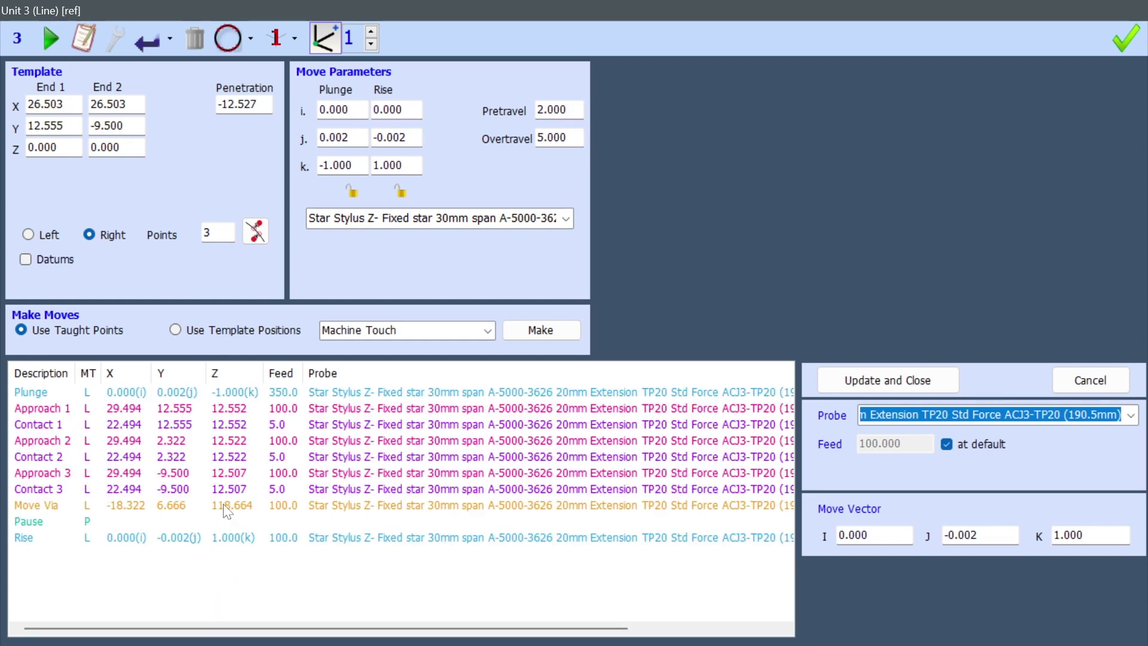
- Set the line's Move Via position to X 29.494, Y -9.5, Z 150, keeping its probe, and update the move
left_click(180, 506)
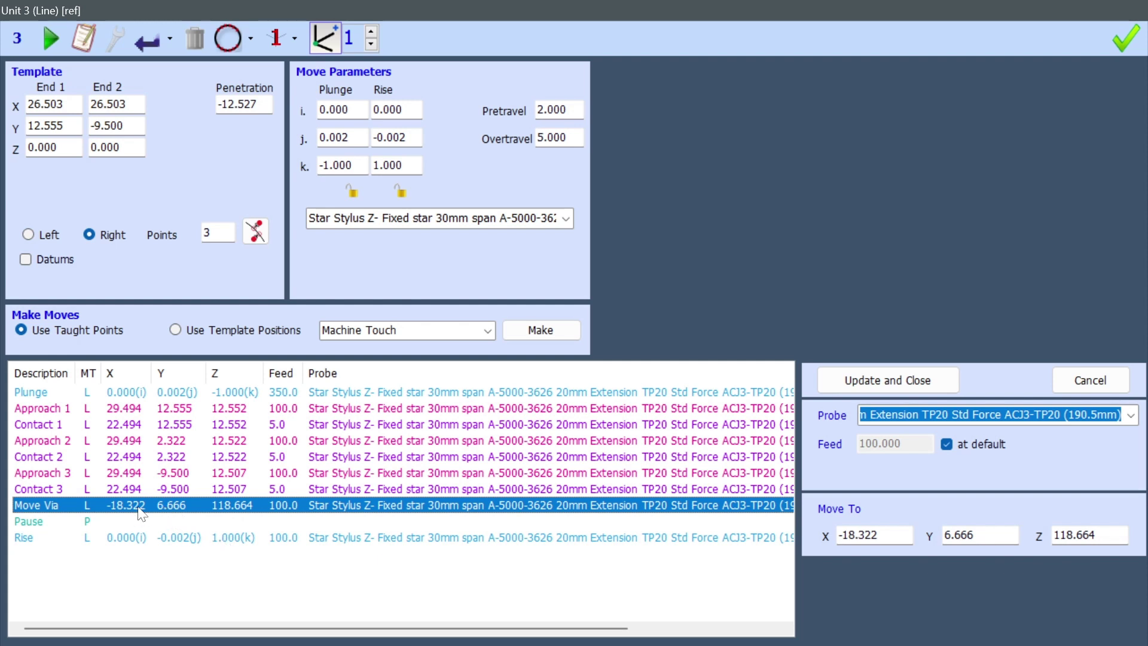
left_click(873, 534)
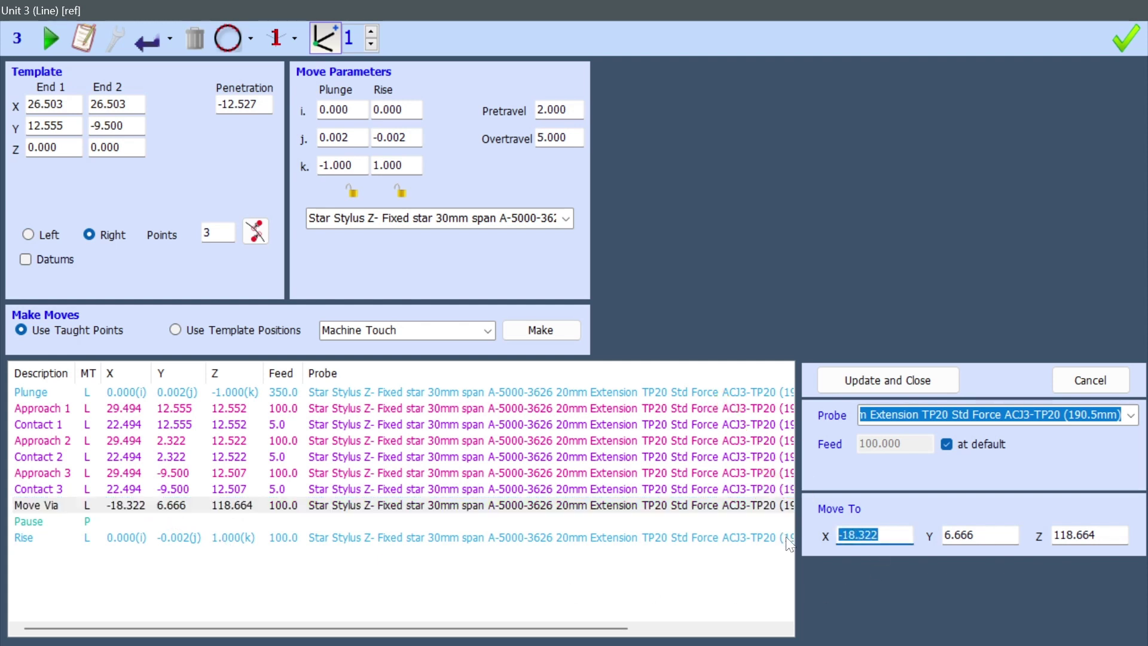
type("29.494")
key("Tab")
type("-")
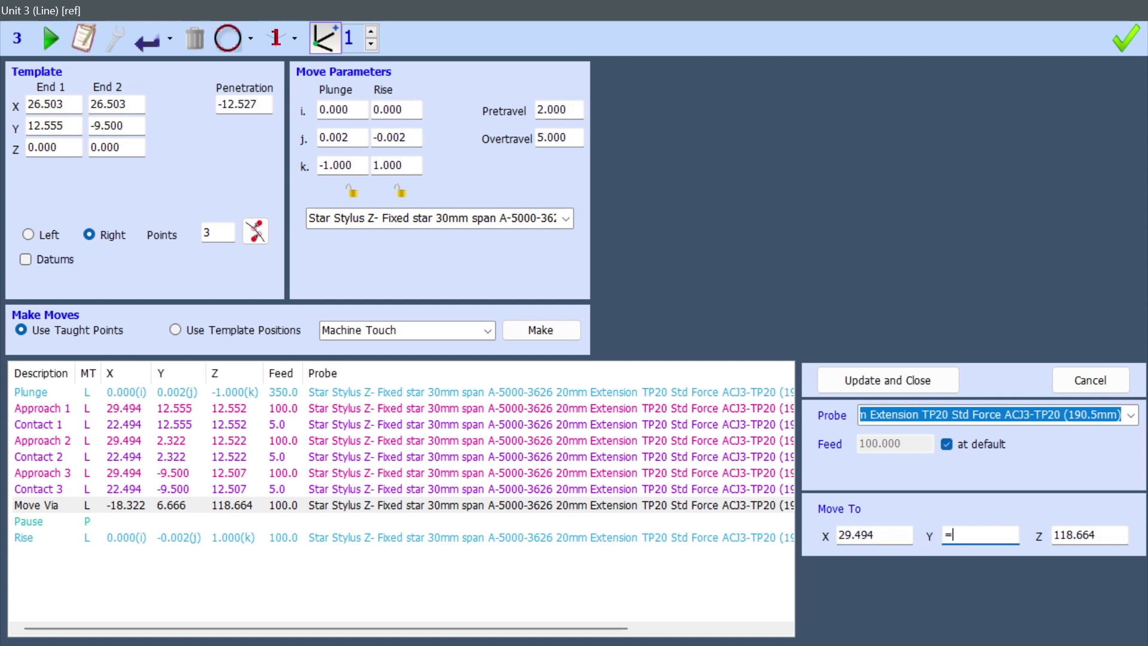
type("9.5")
key("Tab")
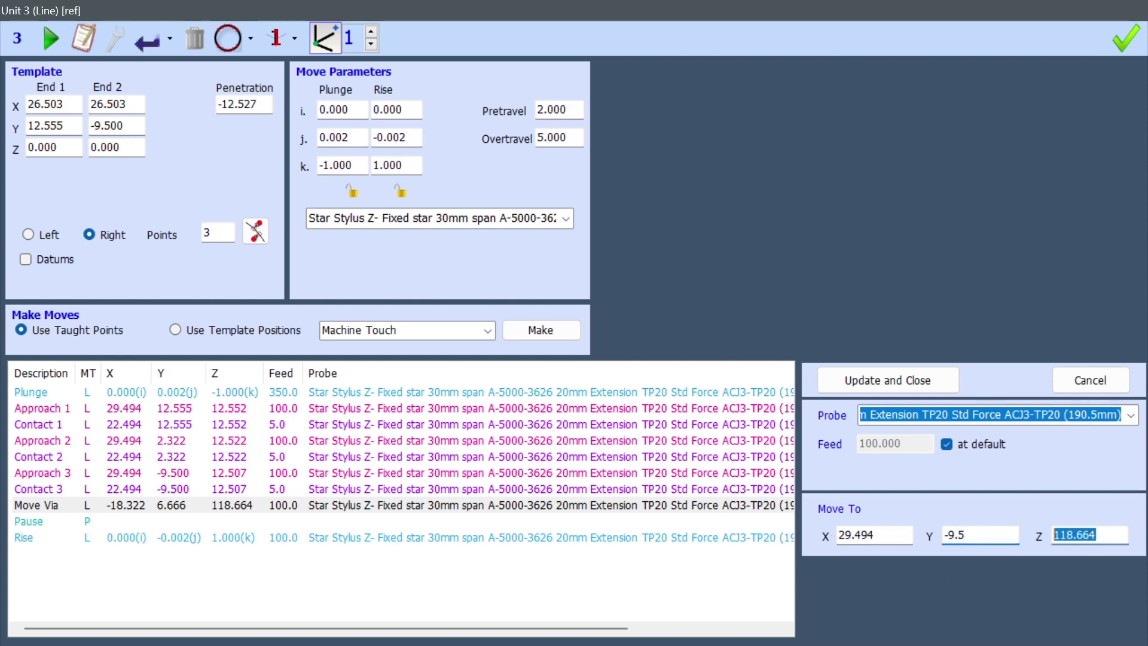
type("150")
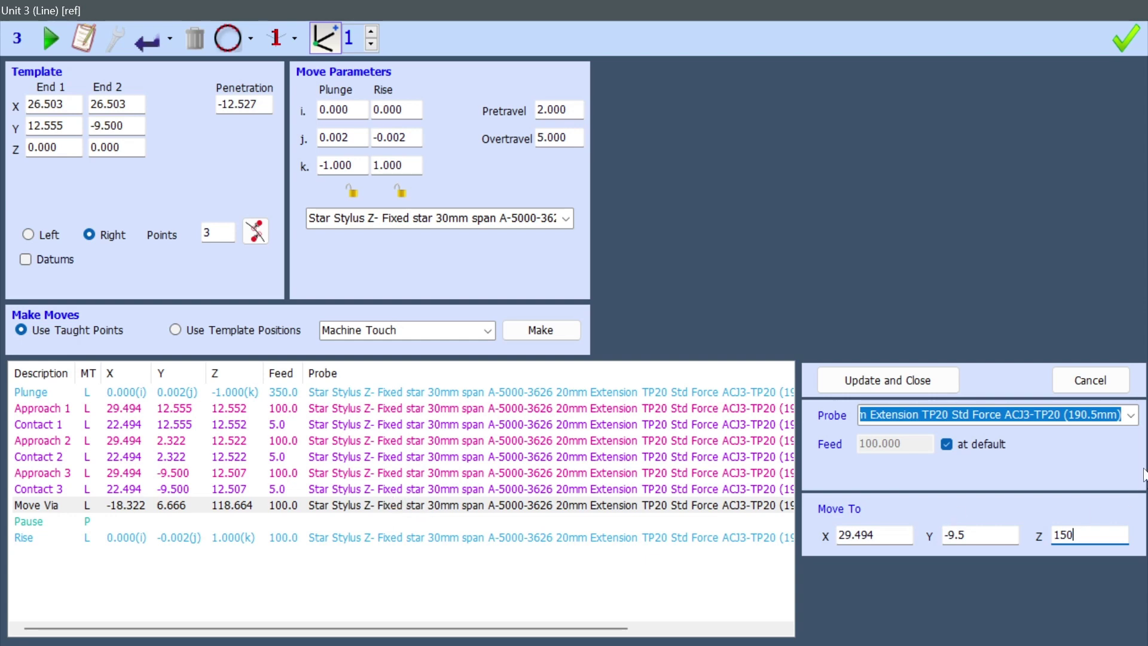
left_click(1131, 415)
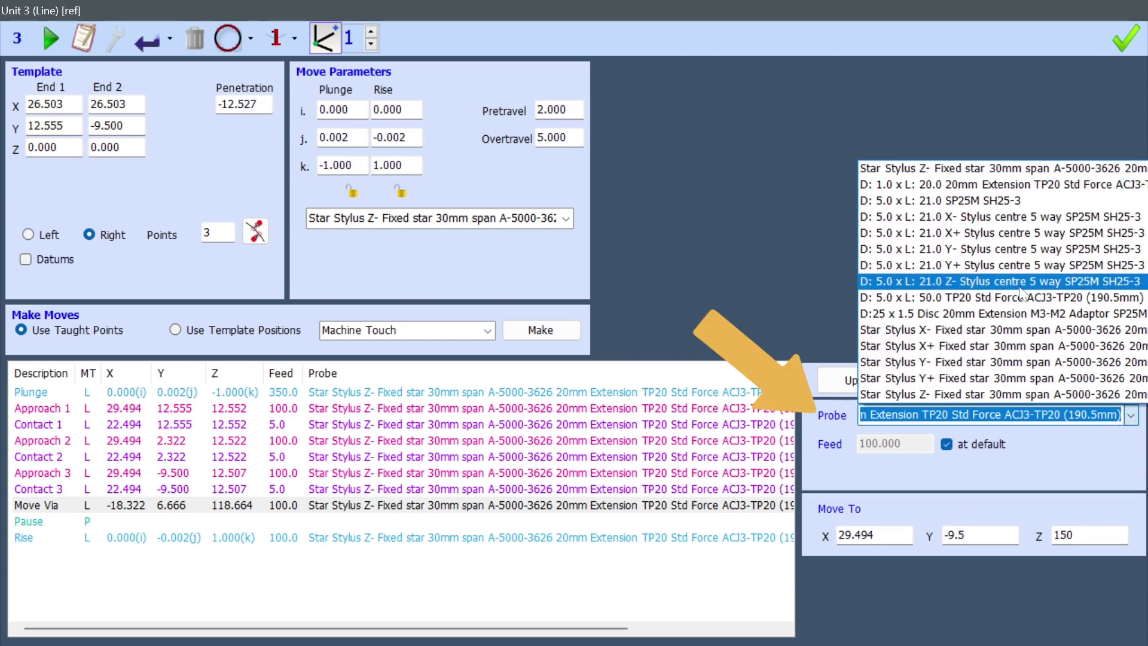
left_click(1068, 454)
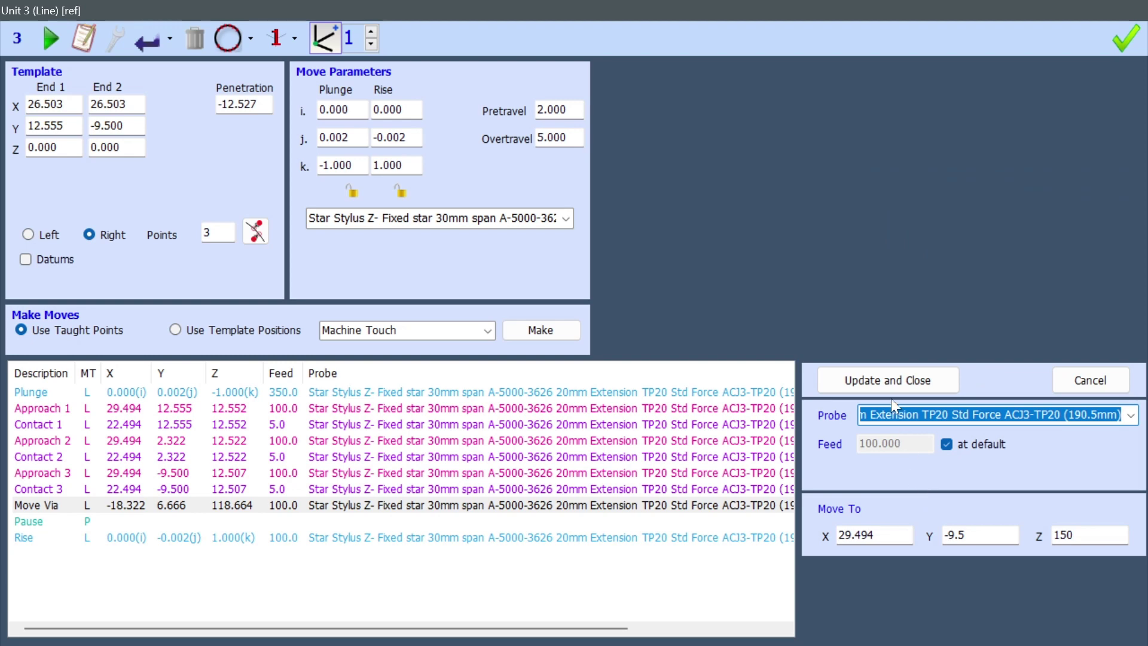
left_click(889, 383)
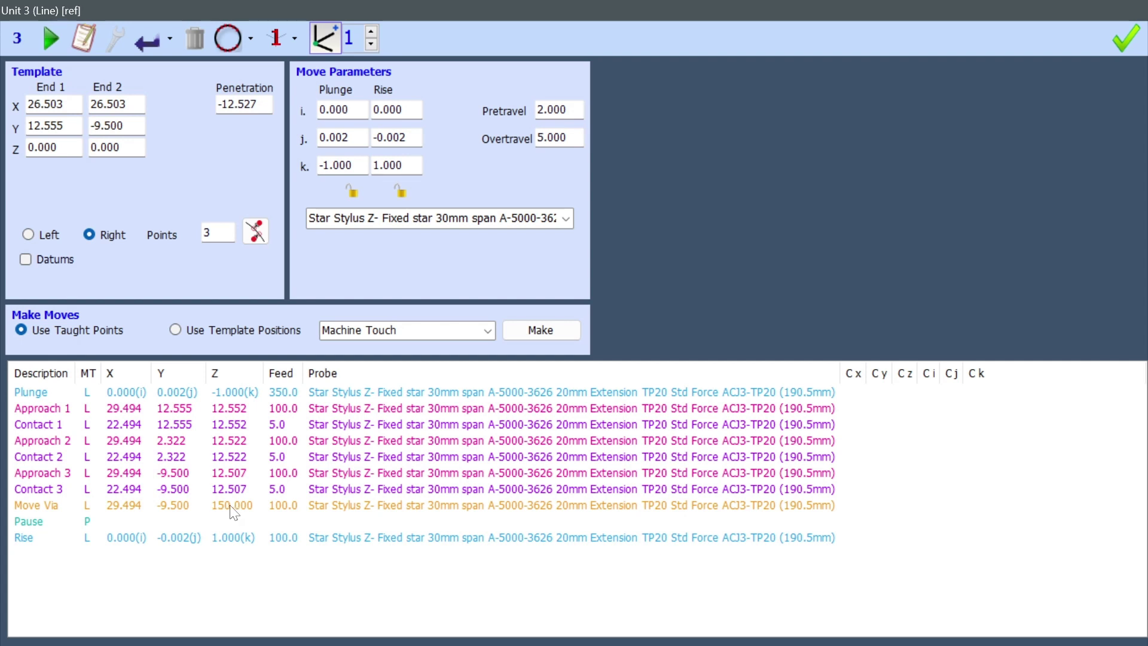
- Set the line's Pause message to "Locate mating part" and update the move
double_click(86, 530)
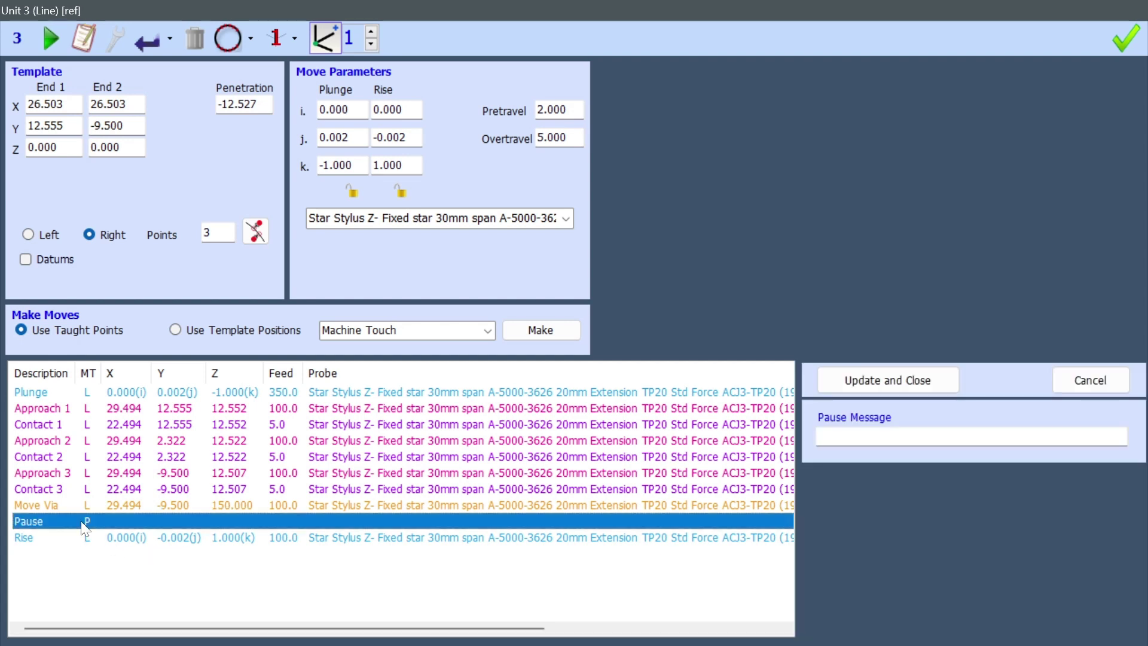
left_click(843, 446)
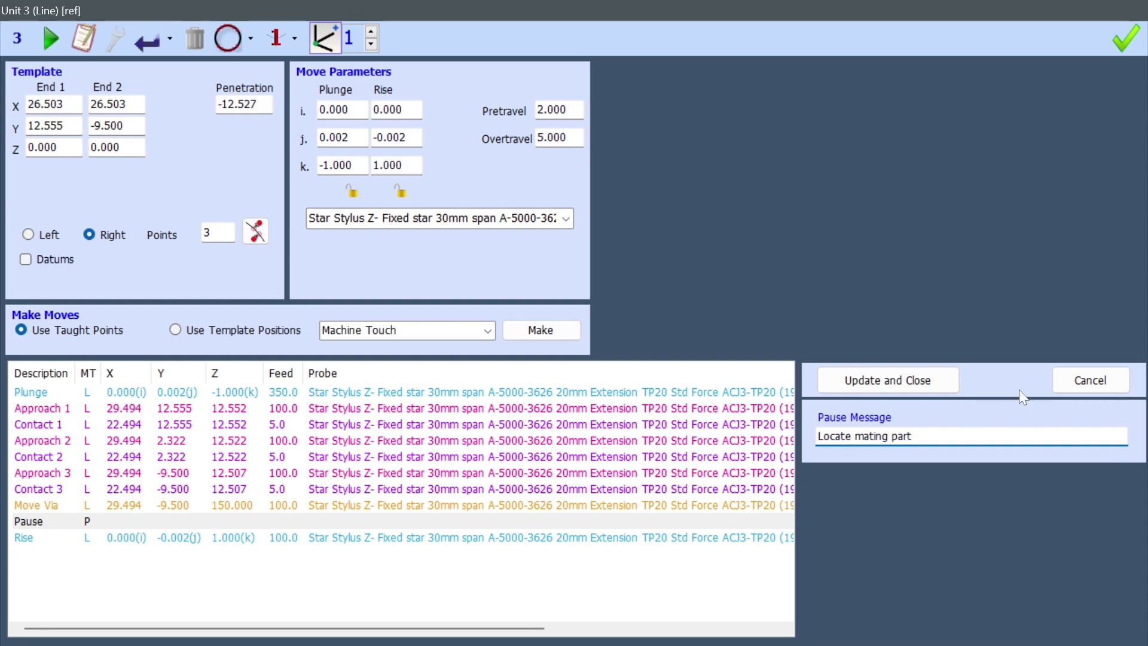
left_click(946, 377)
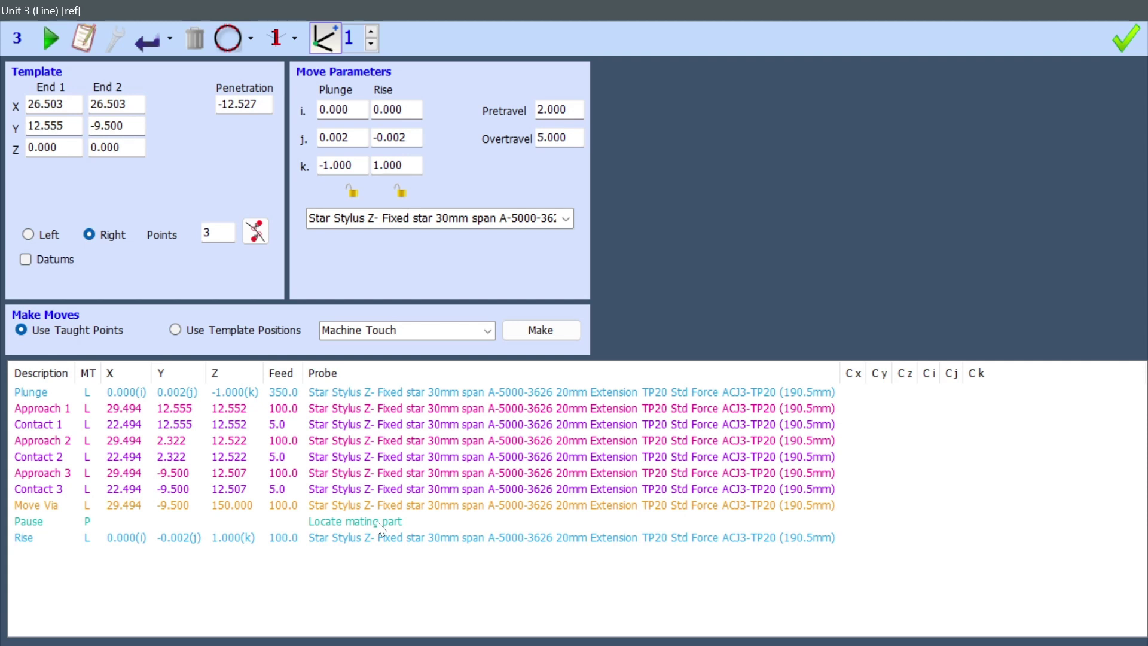
- Leave the line's CNC moves, restore its window to normal size and accept the line
left_click(233, 43)
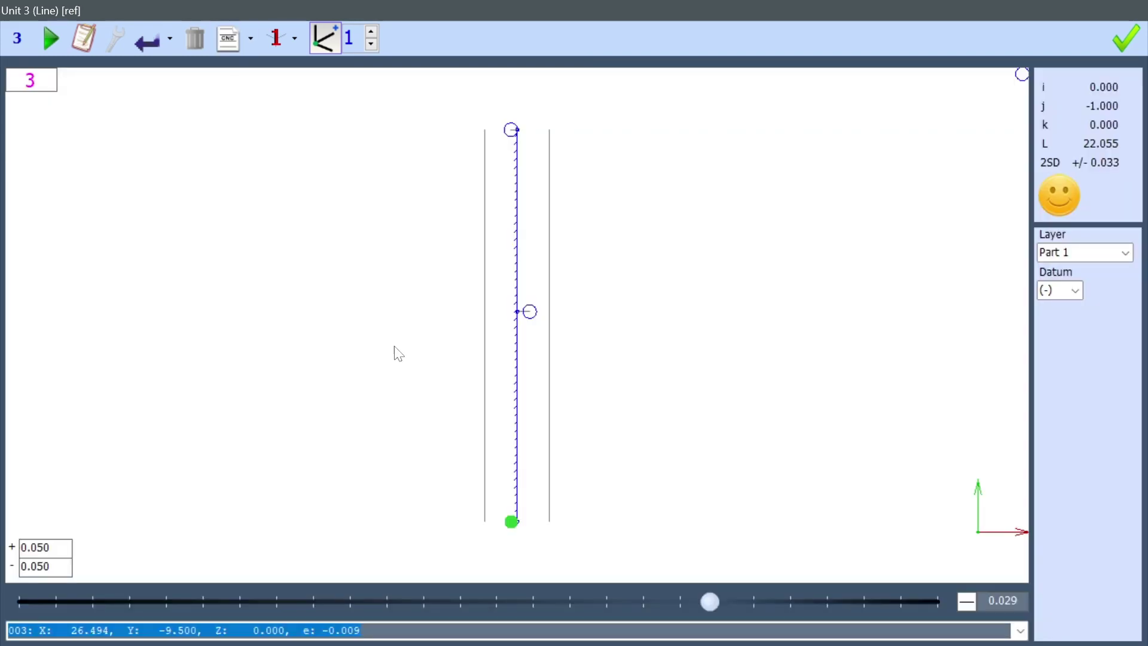
double_click(507, 10)
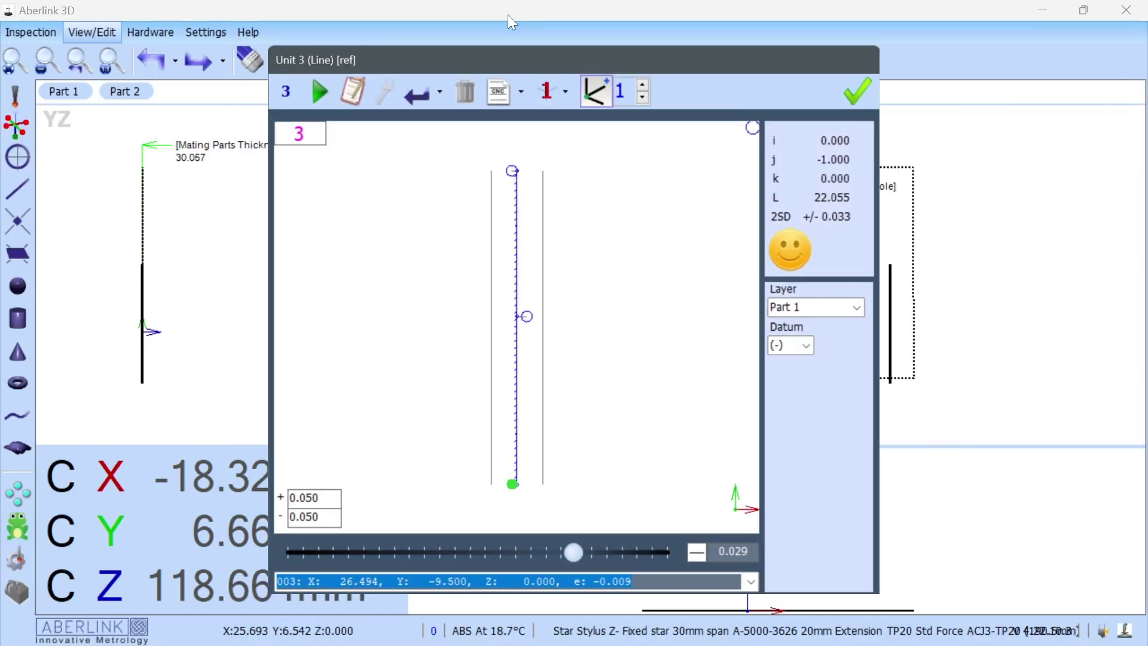
left_click(856, 94)
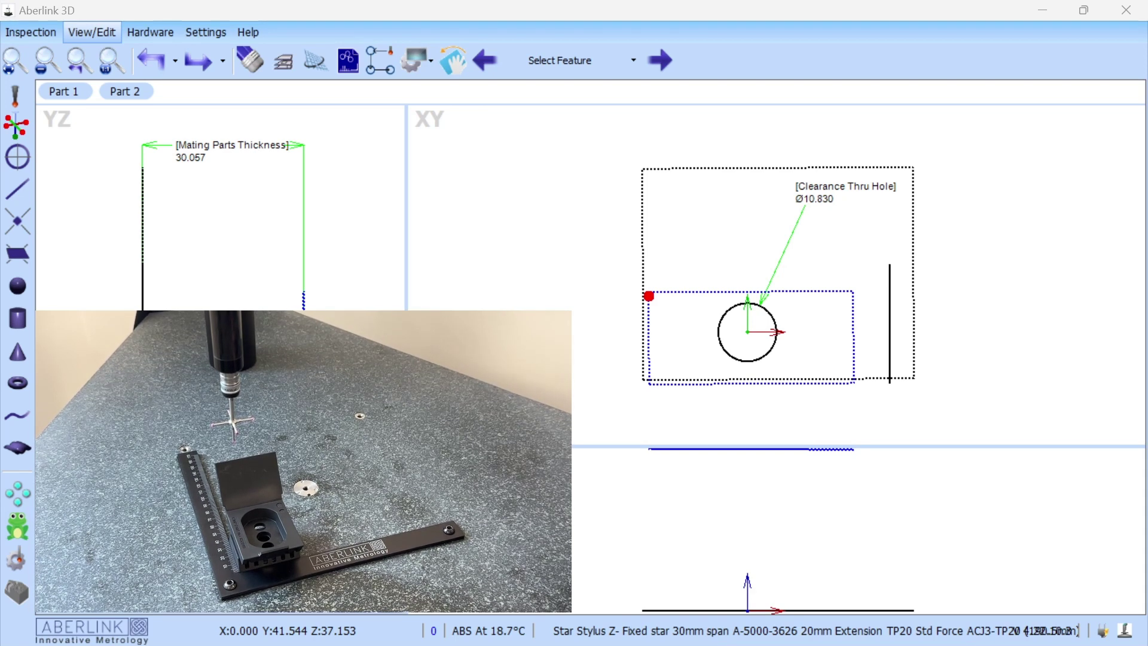
- Run the inspection program, agreeing to save the current inspection for SPC analysis
left_click(30, 31)
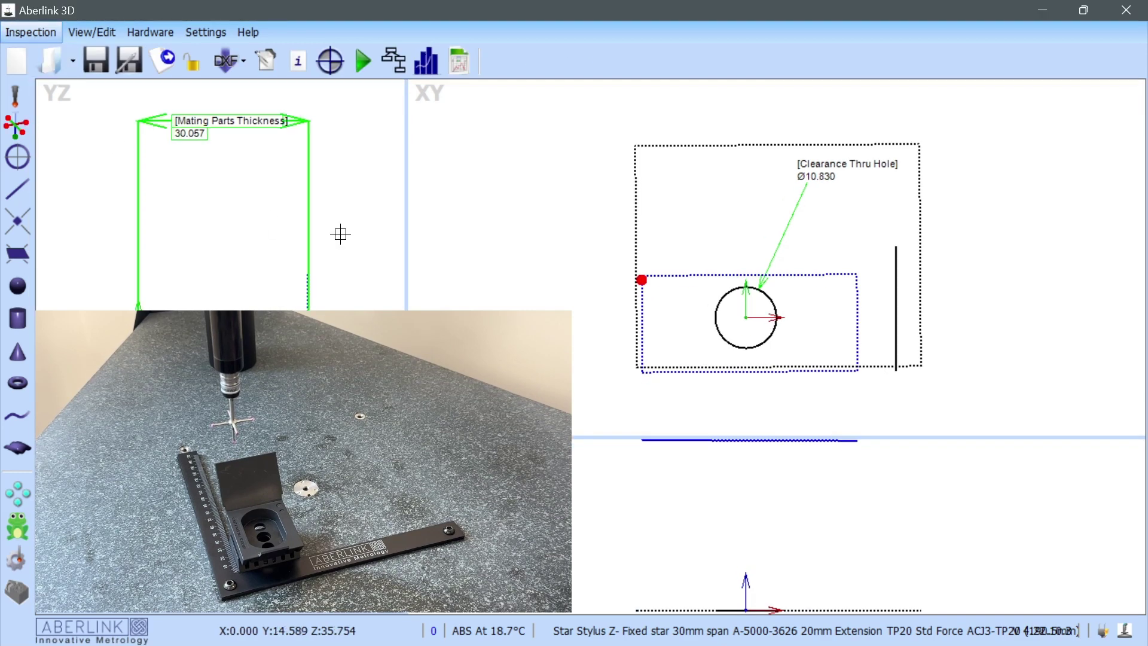
left_click(361, 59)
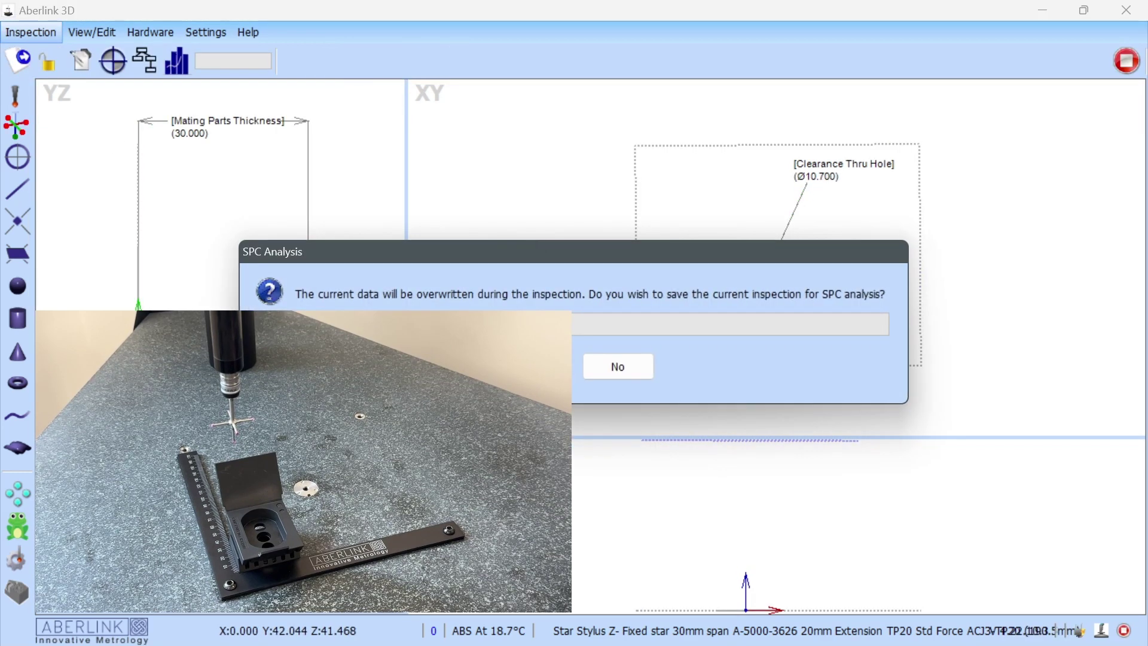
left_click(530, 367)
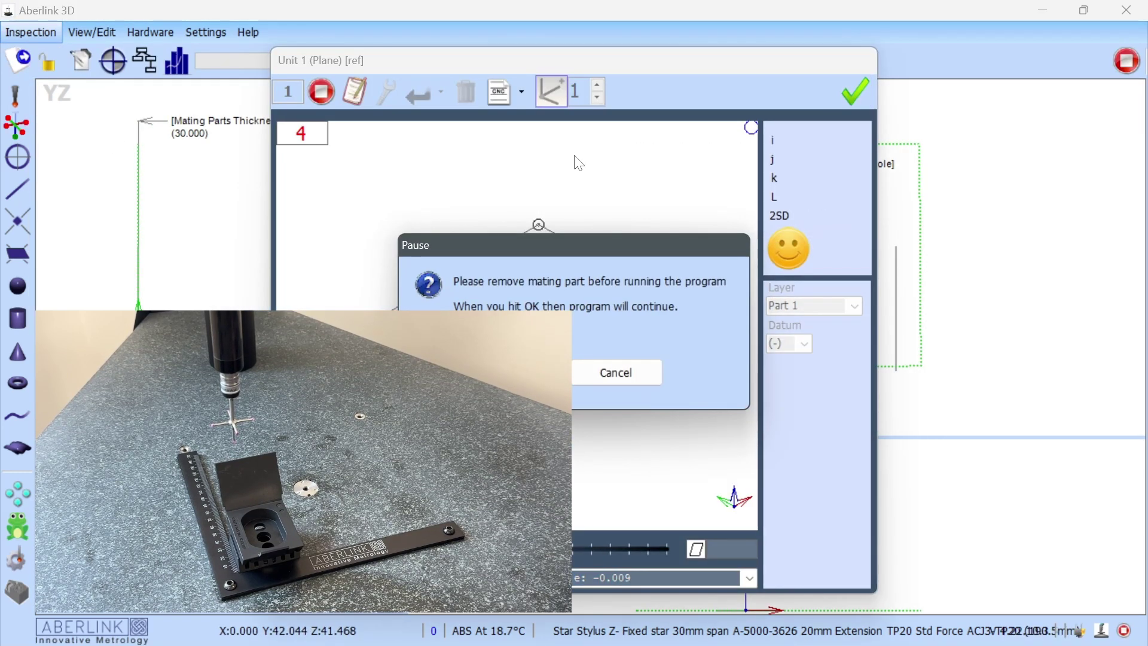
- Continue the program past the "Please remove mating part before running the program" Pause and the "Locate mating part" Pause
left_click_drag(565, 246, 824, 162)
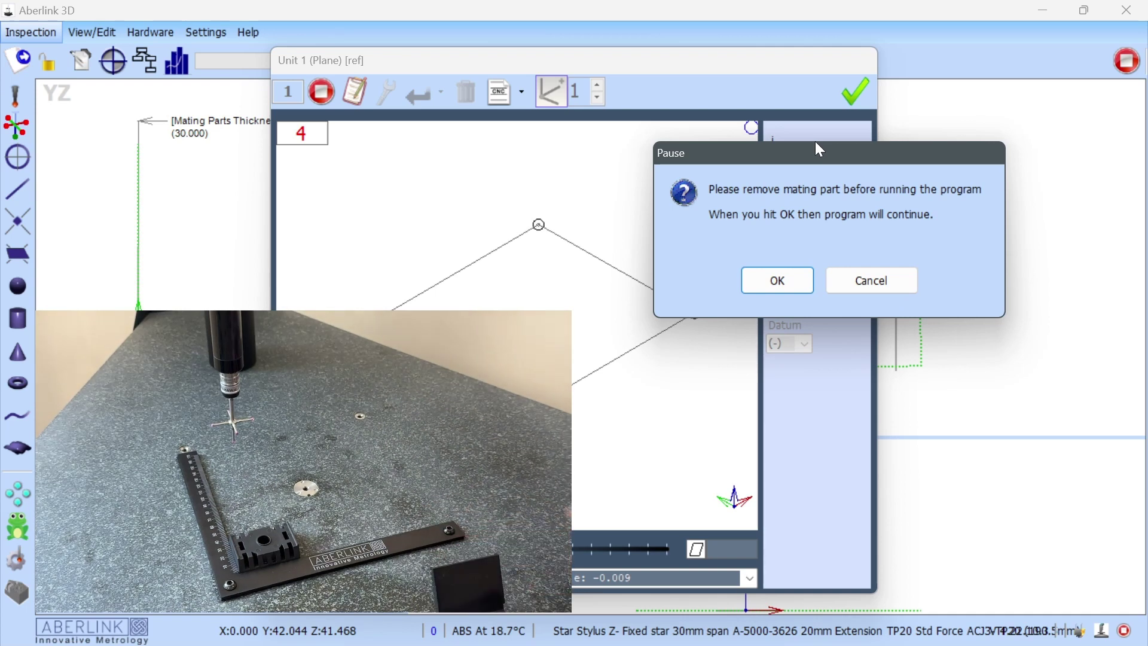
left_click(804, 283)
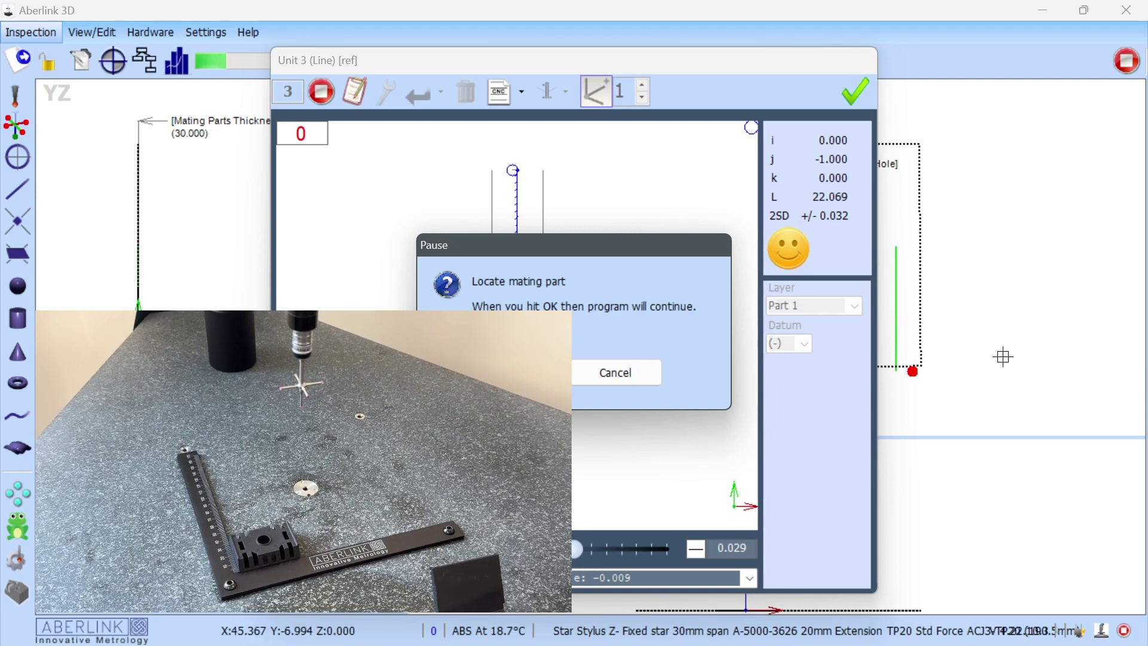
left_click_drag(598, 249, 893, 221)
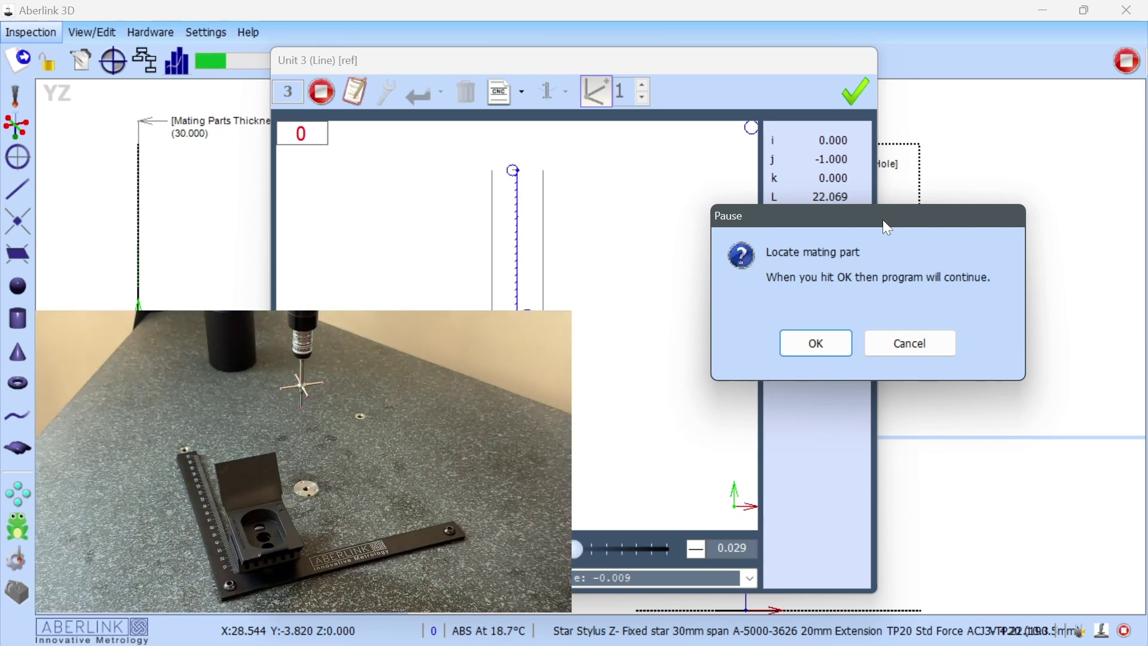
left_click(833, 342)
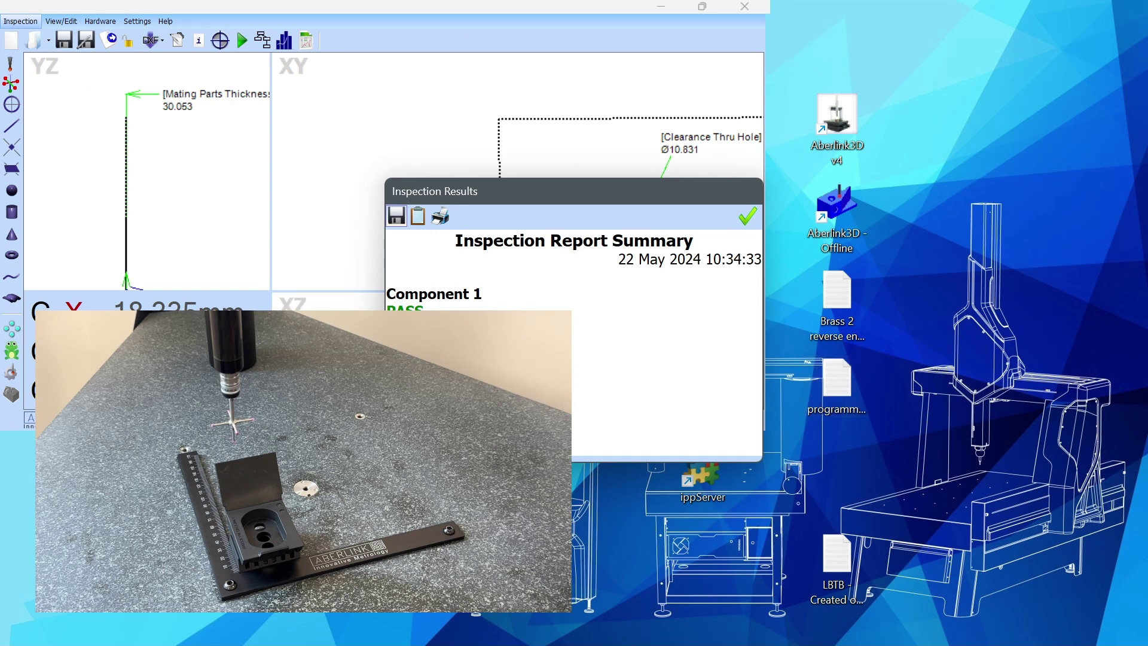
- Accept and close the inspection report summary, and maximise the main program window
left_click(748, 215)
left_click(703, 6)
left_click(710, 42)
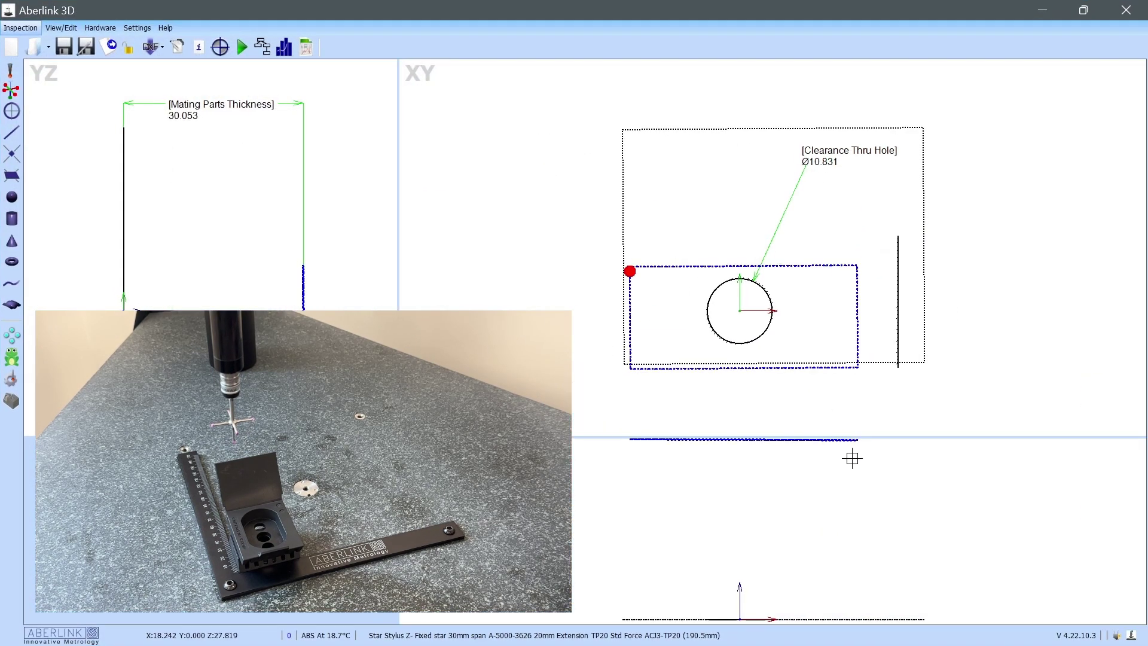